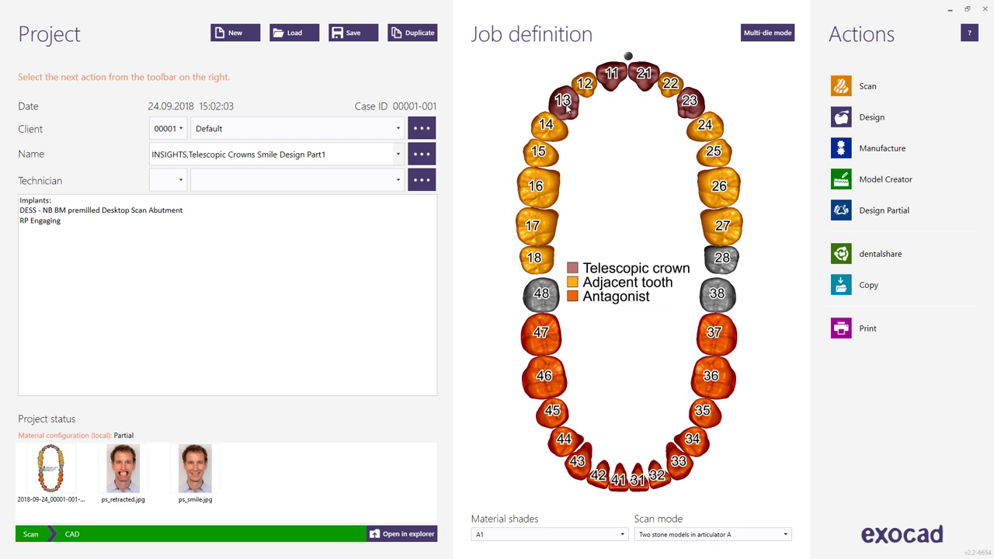
Step: Review the material and options for teeth 21 and 11 in the job definition
click(641, 87)
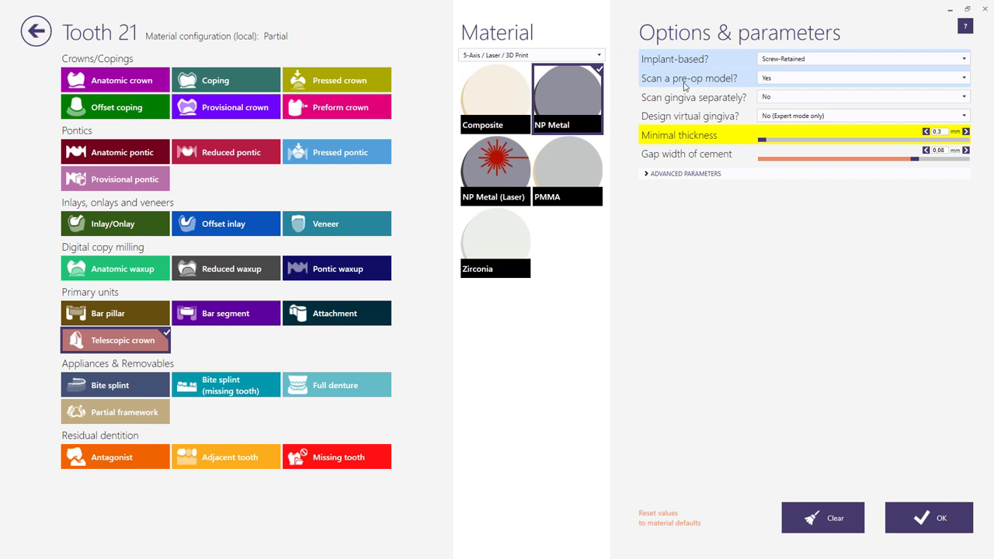
click(36, 31)
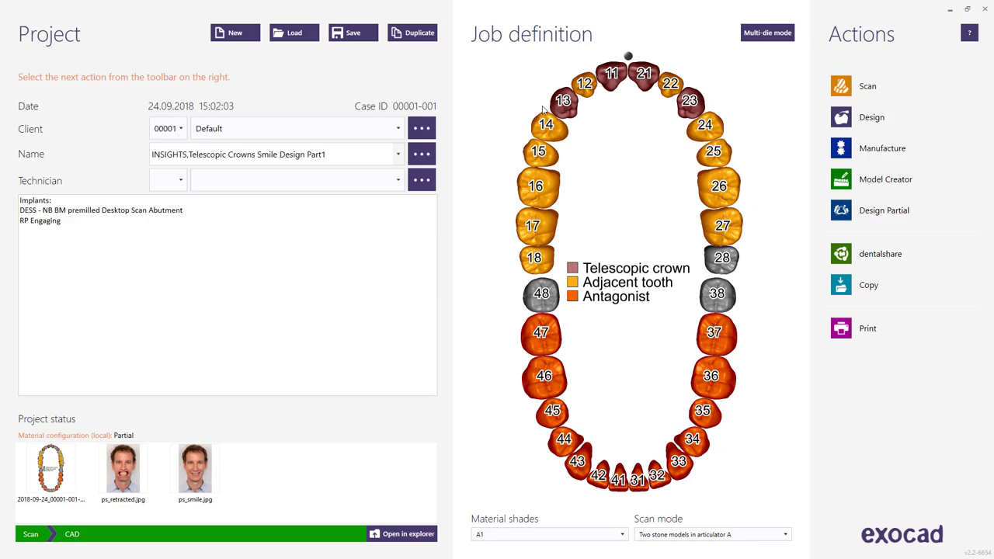
click(609, 82)
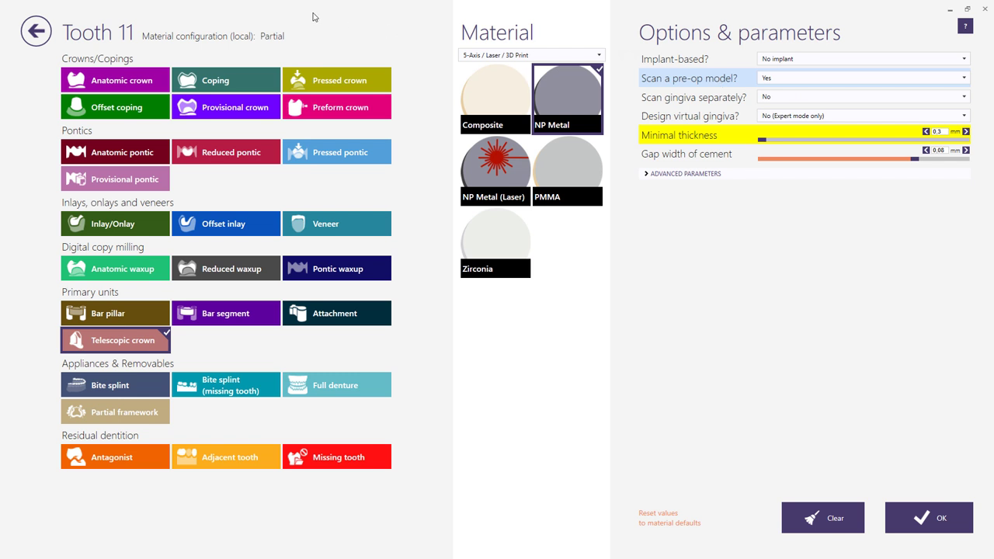
click(36, 31)
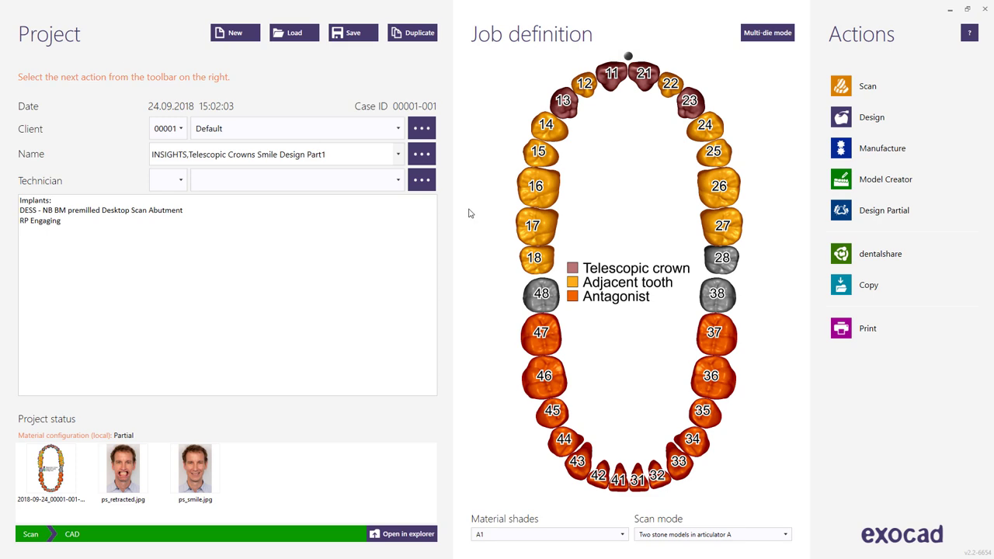
Step: Start the design, hide the antagonist scan, and choose point-based automatic pre-op alignment
click(843, 122)
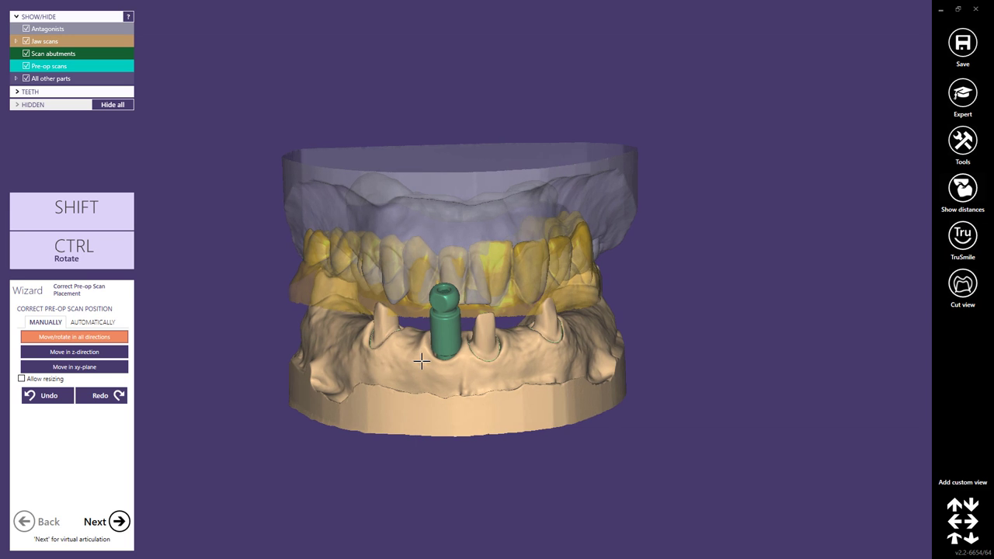
ctrl+middle_click(469, 206)
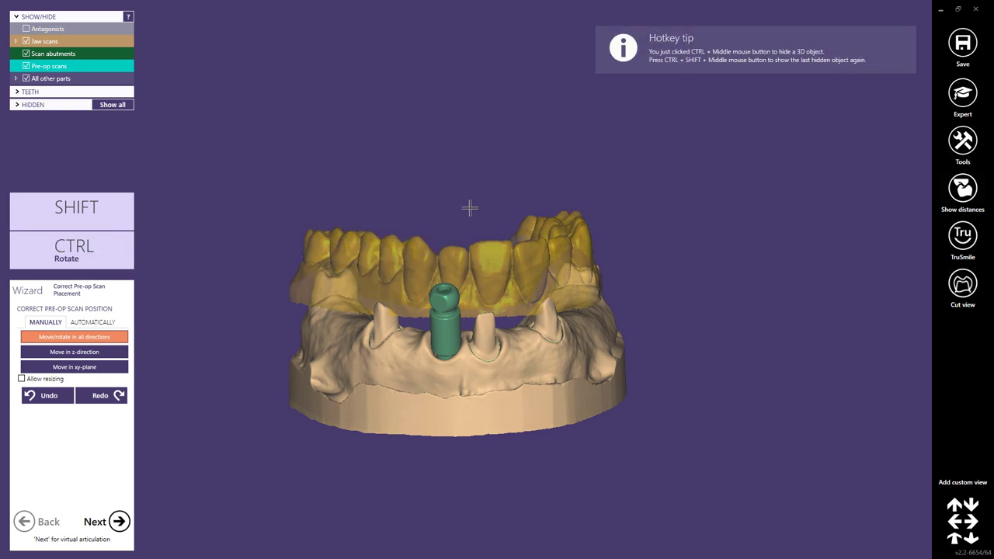
right_drag(494, 235, 262, 266)
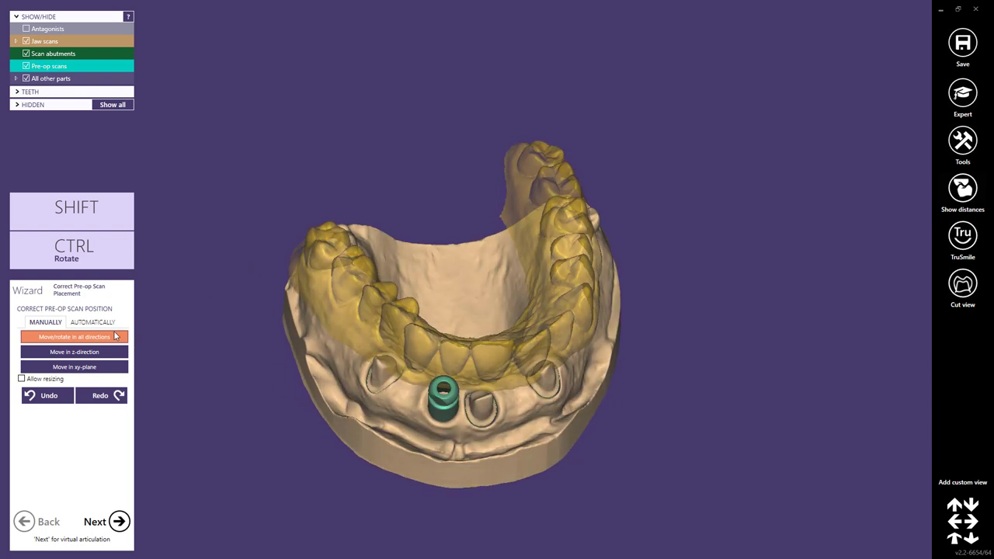
click(92, 323)
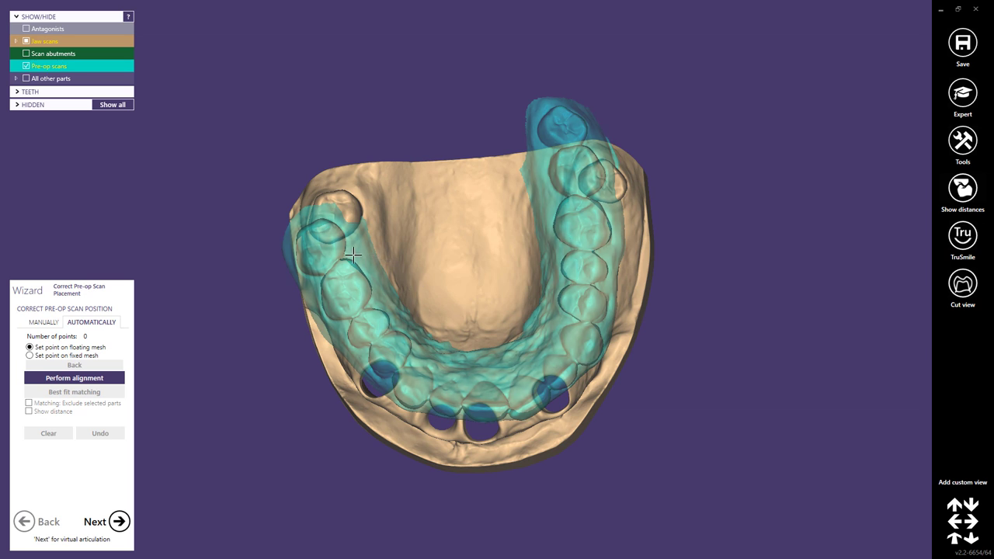
Step: Mark three matching point pairs on the pre-op scan and the jaw scan
click(327, 239)
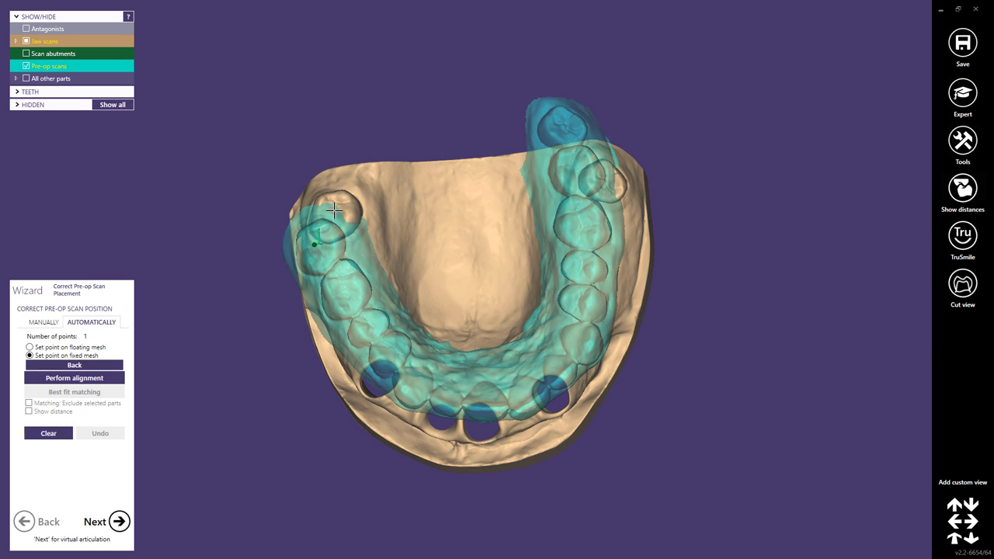
click(334, 209)
click(564, 125)
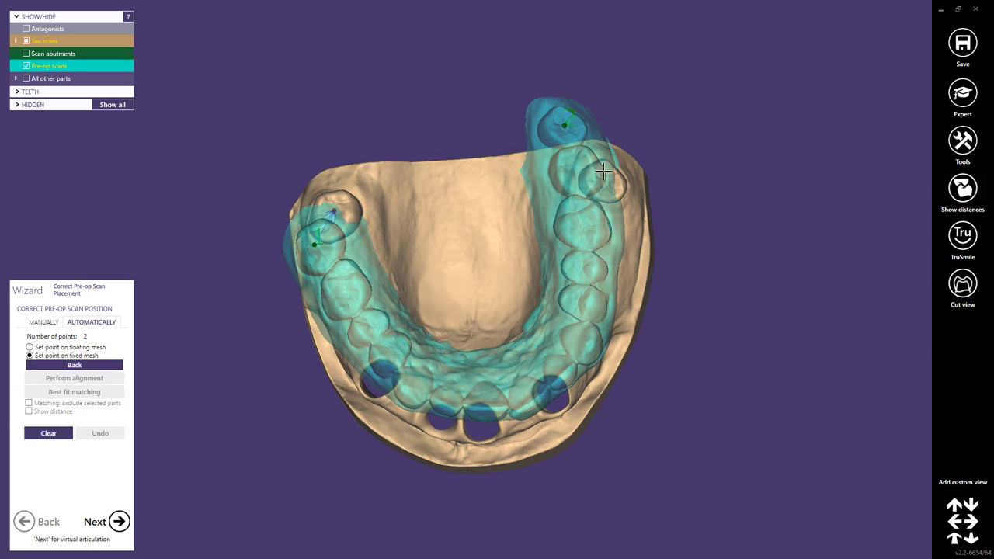
scroll(603, 173, up, 3)
click(597, 177)
right_drag(597, 177, 506, 259)
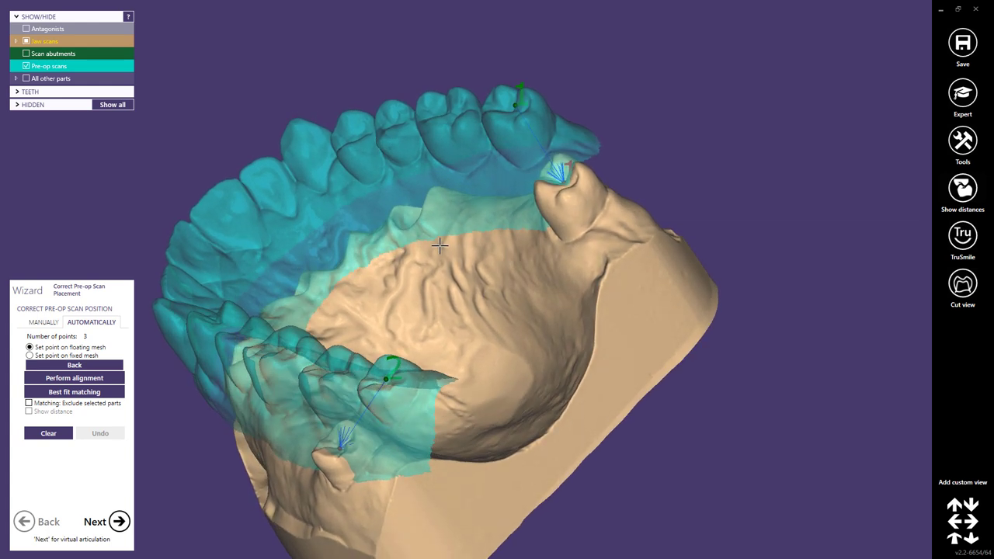
click(325, 252)
click(388, 278)
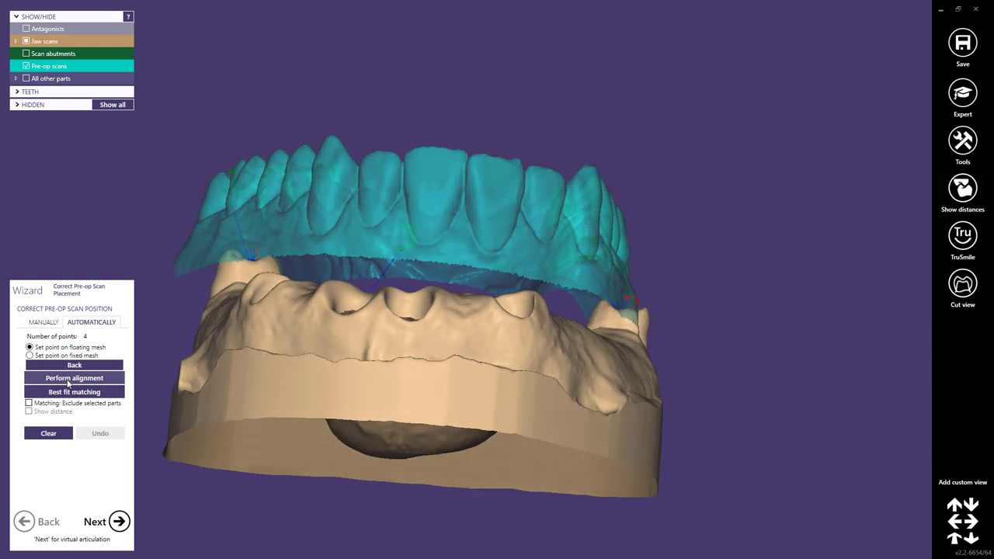
Step: Perform the point alignment, refine it with best fit matching, and check the fit
click(68, 379)
click(80, 393)
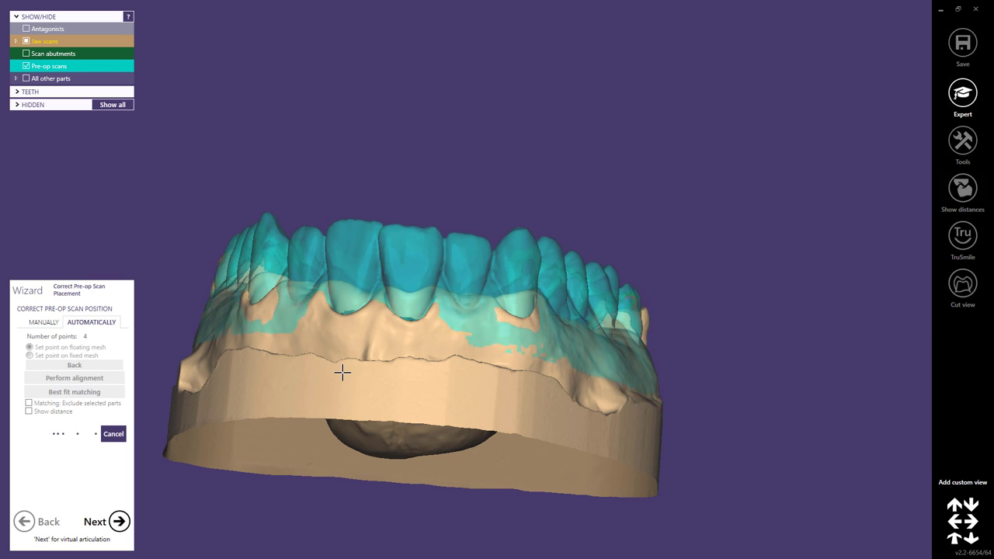
right_drag(410, 308, 408, 304)
right_drag(624, 285, 596, 268)
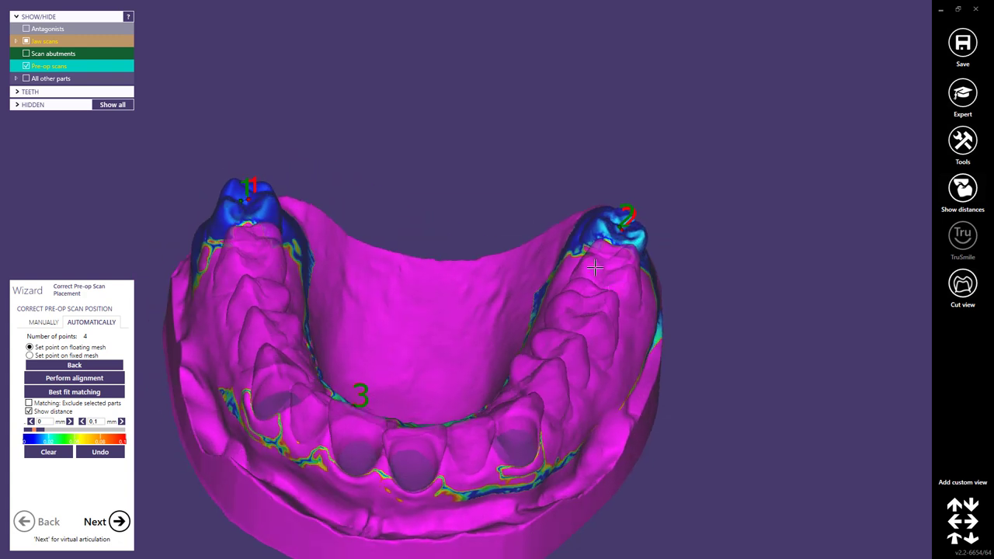
right_drag(474, 182, 501, 118)
Step: Accept the alignment and advance through articulation to tooth 21's implant position detection
click(119, 521)
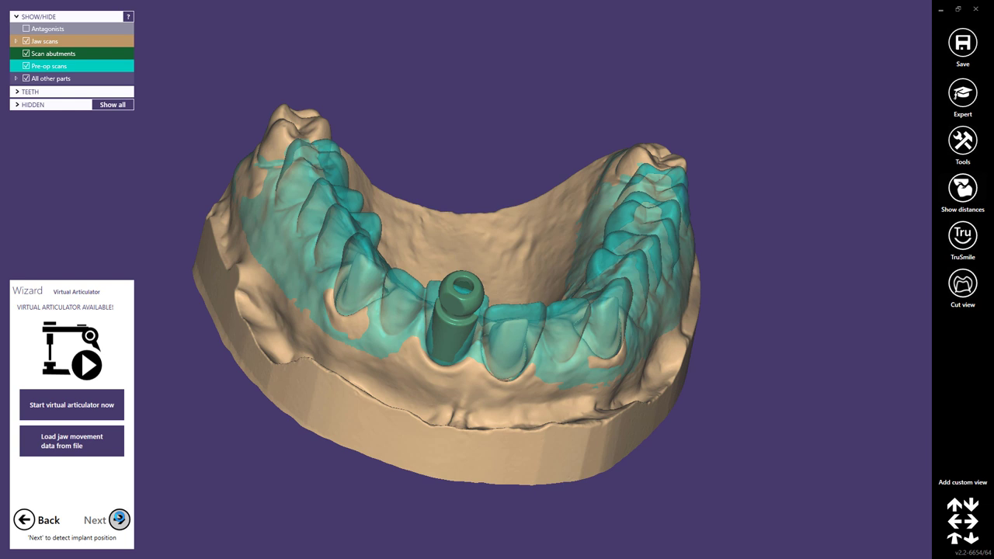
right_drag(334, 365, 113, 533)
click(117, 522)
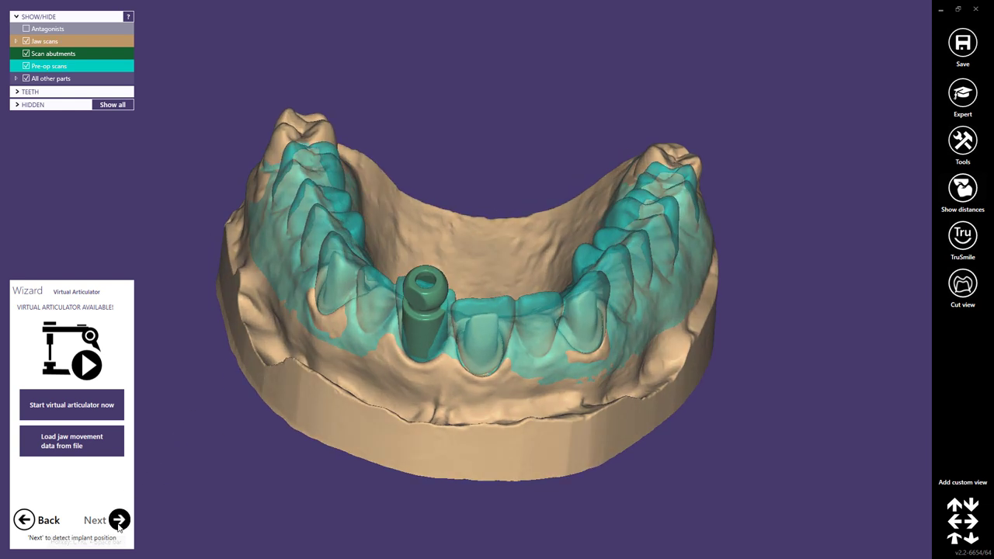
right_drag(506, 378, 473, 358)
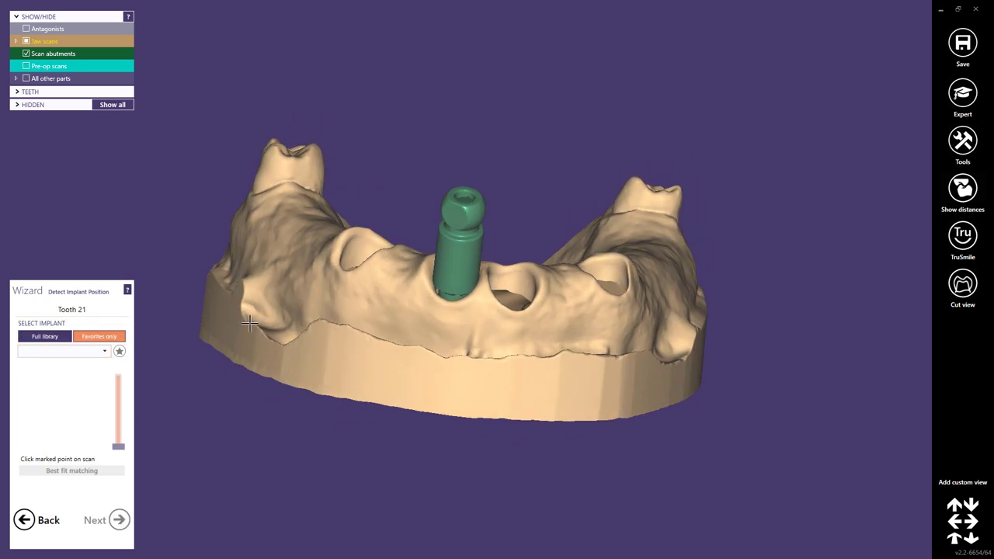
Step: Choose the DESS NB BM Pre-Milled RP abutment and best-fit it at tooth 21
click(106, 353)
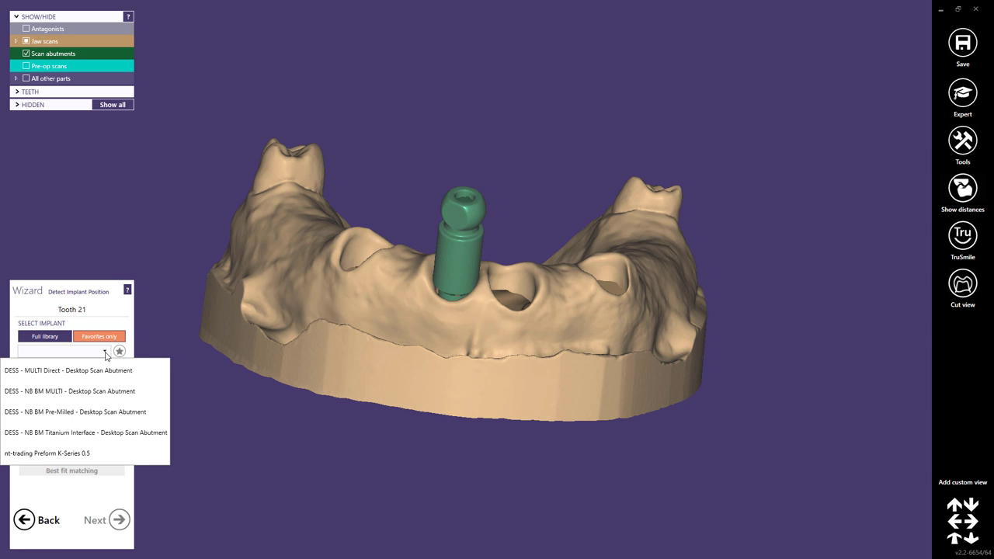
click(57, 412)
click(60, 366)
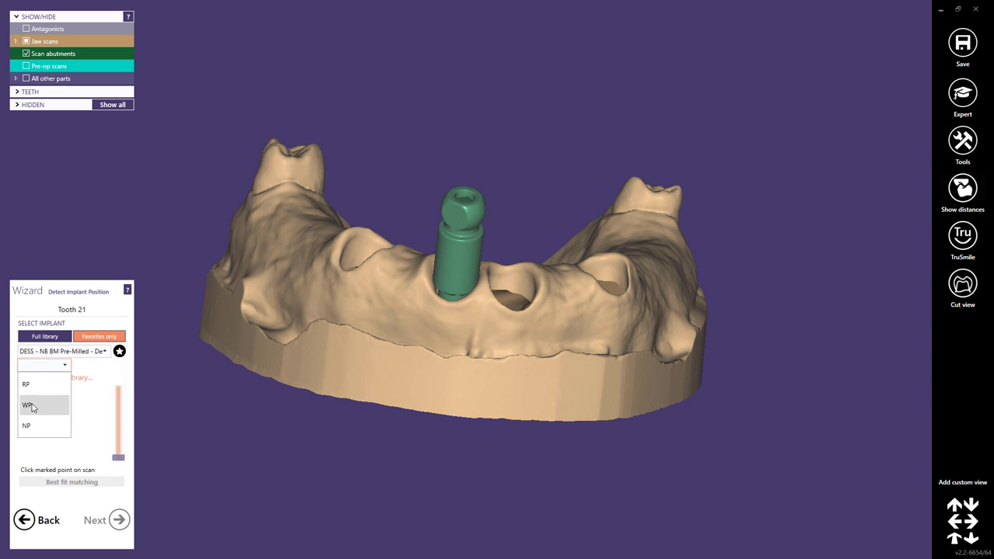
click(27, 384)
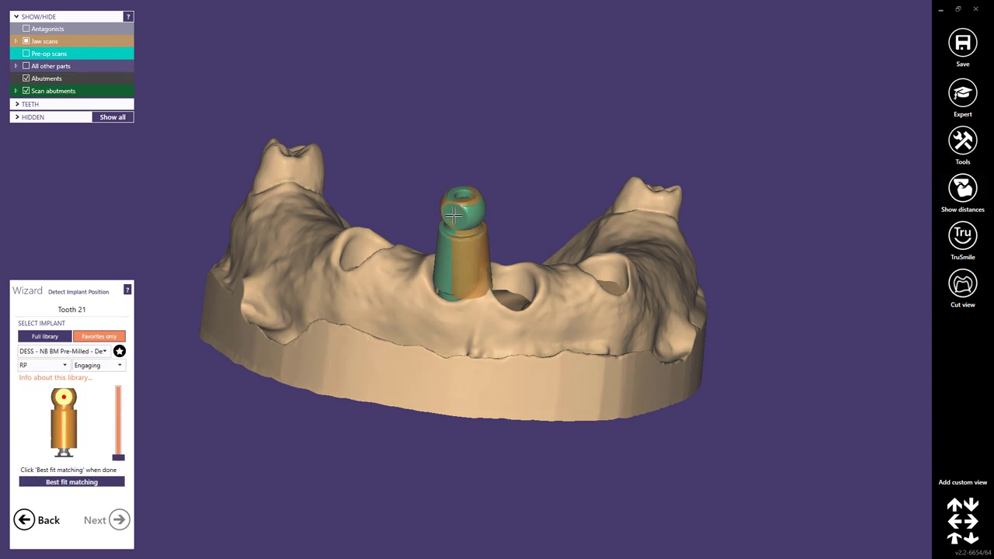
click(67, 482)
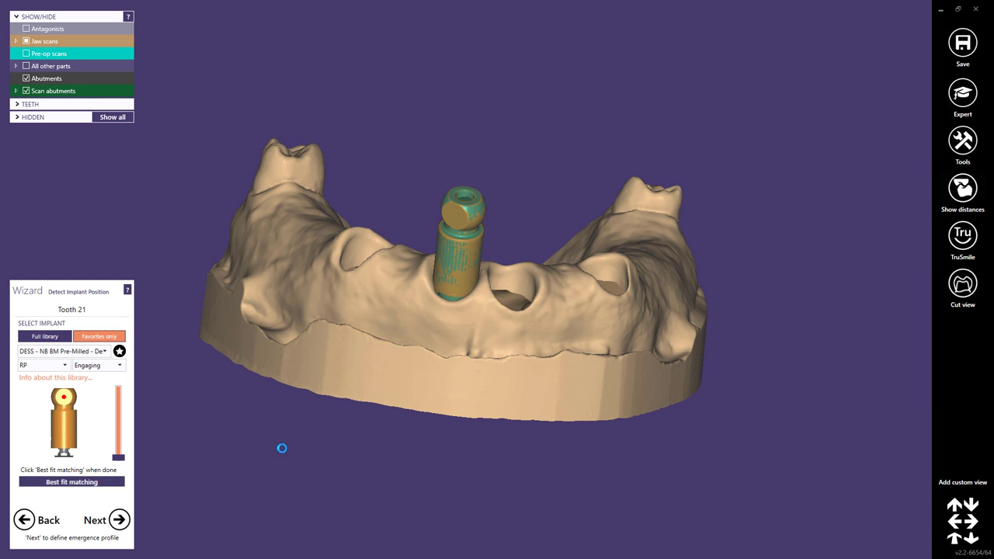
right_drag(595, 269, 235, 402)
Step: Place four emergence profile margin points around the tooth 21 implant, then continue to margin detection
click(118, 519)
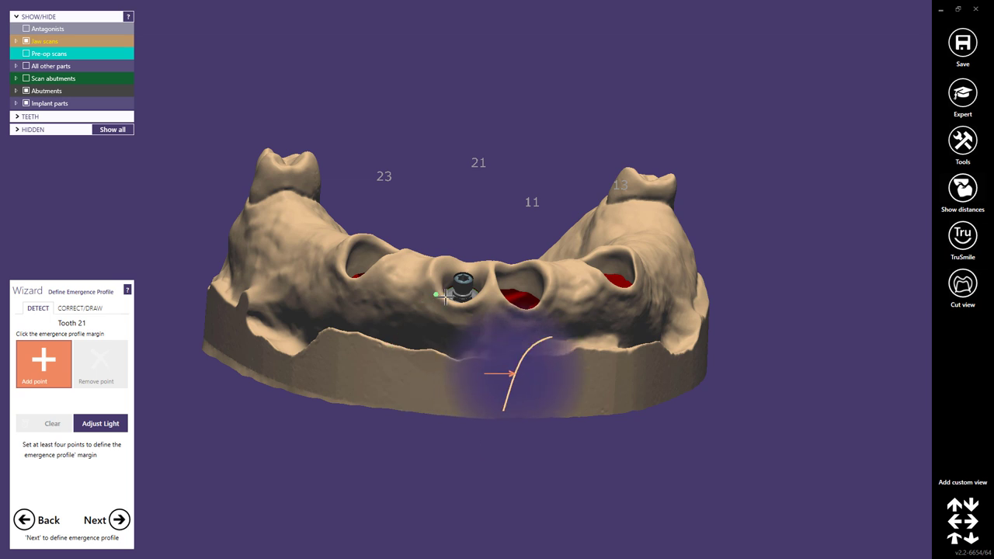
right_drag(466, 314, 484, 283)
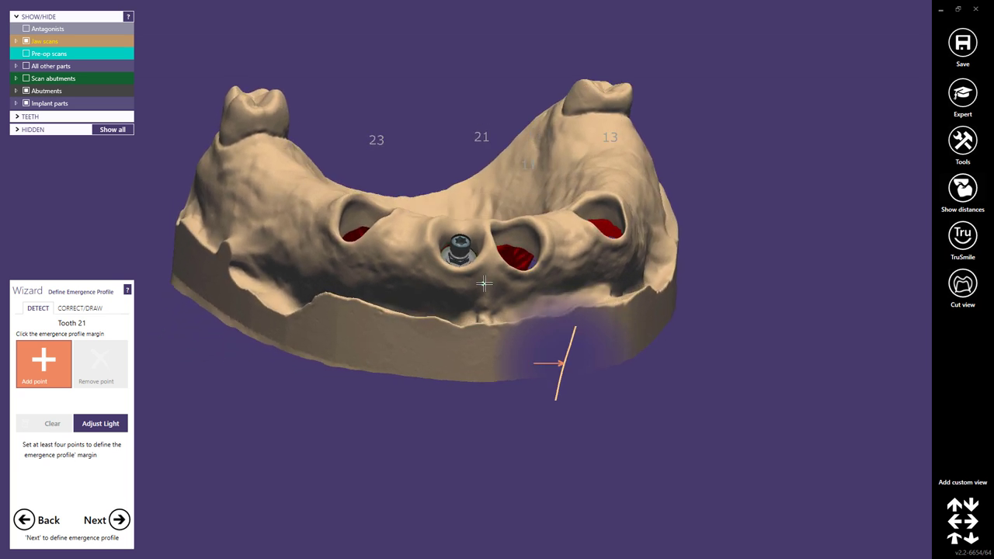
right_drag(484, 285, 464, 243)
scroll(454, 229, up, 2)
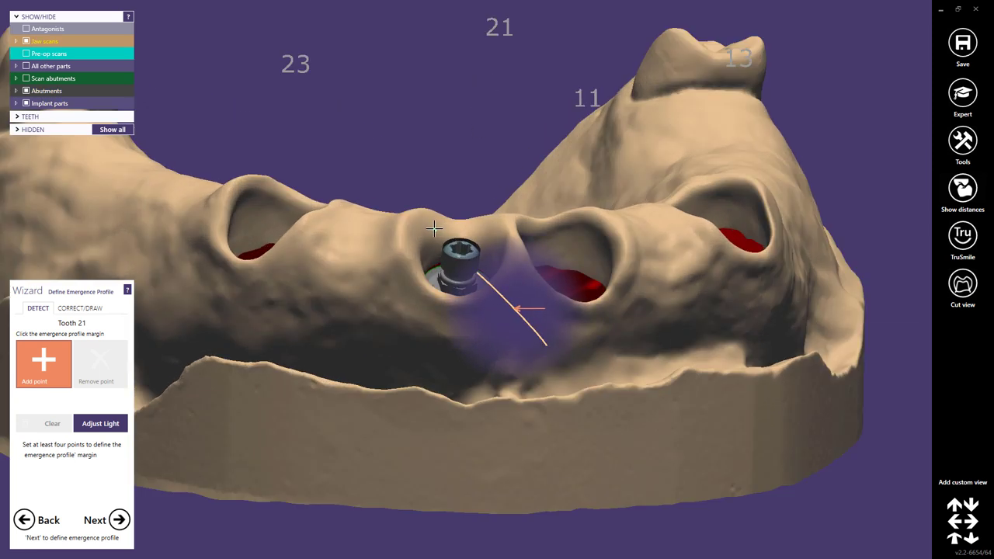
click(433, 226)
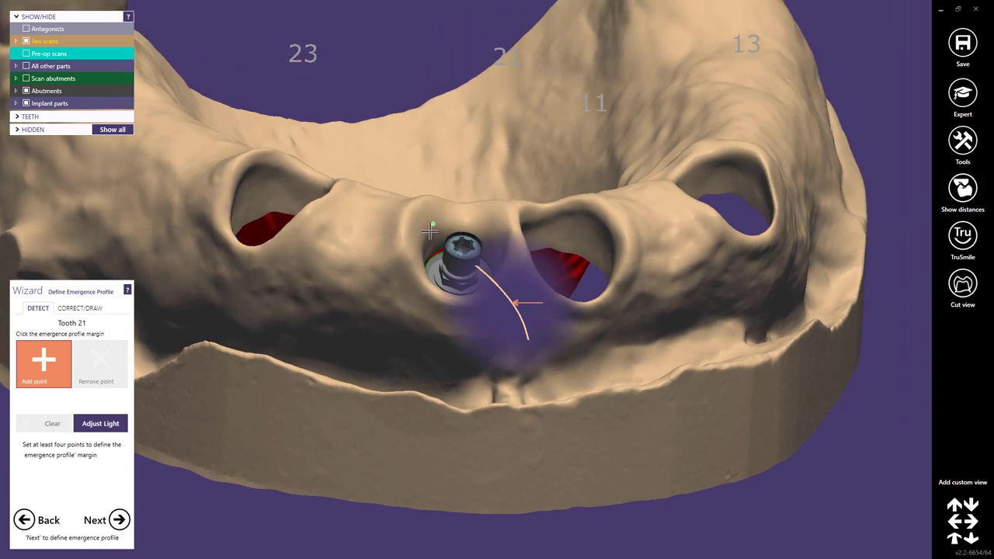
click(504, 269)
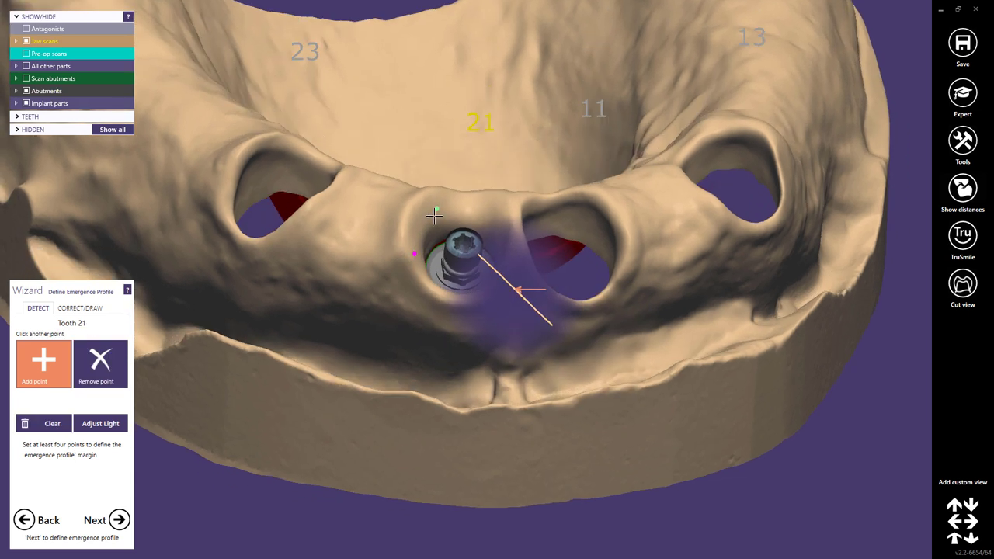
click(438, 190)
click(499, 192)
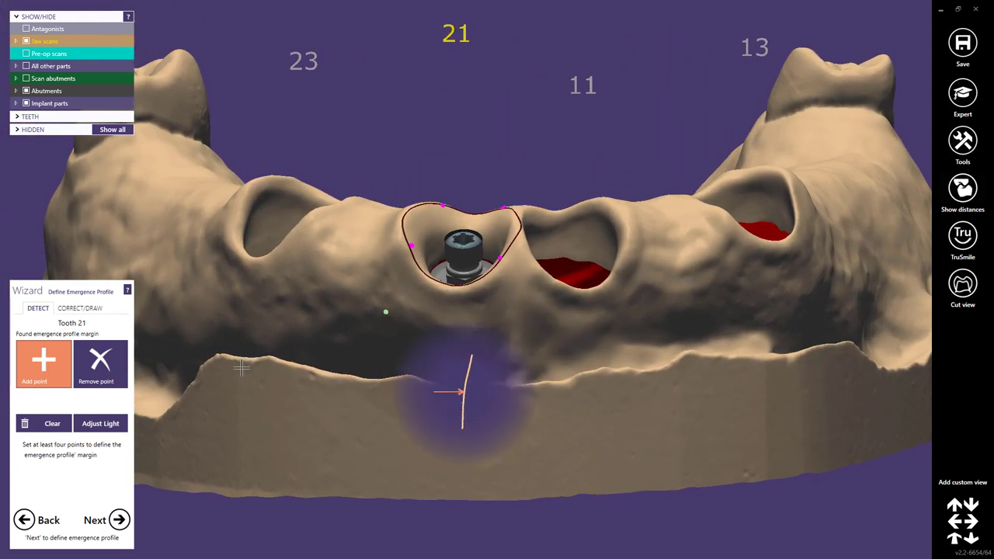
click(118, 519)
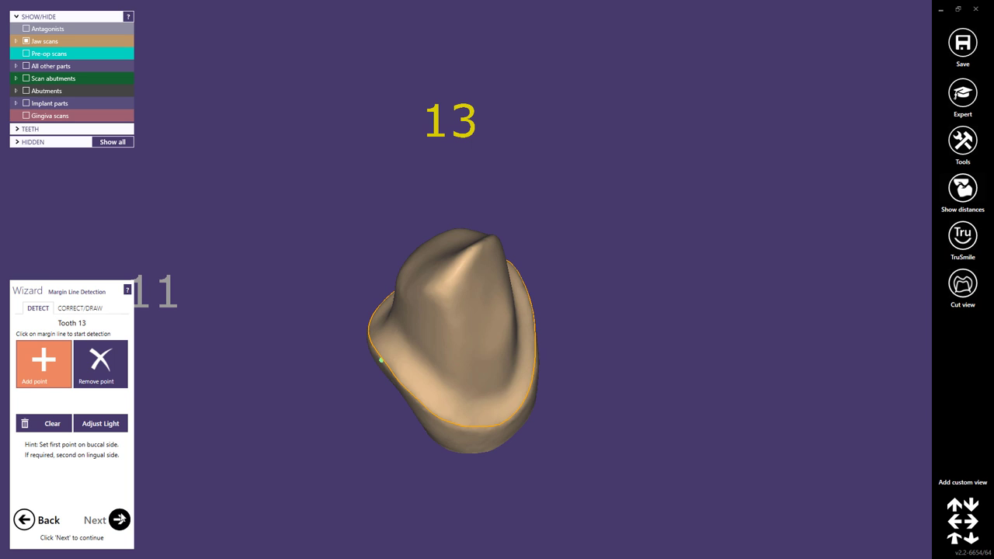
Step: Accept tooth 13's margin, set tooth 11's margin start, accept tooth 23, and generate crown bottoms
click(119, 520)
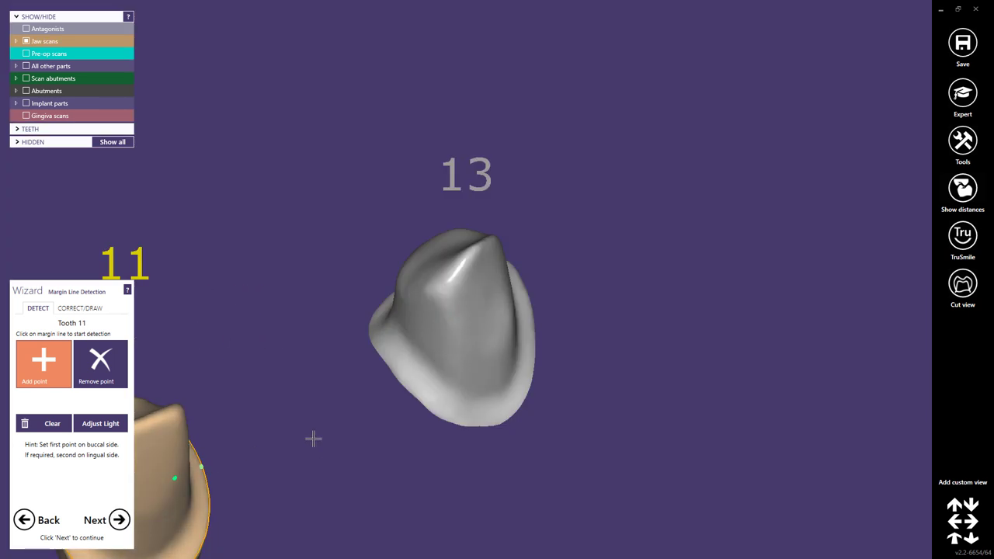
click(355, 408)
click(120, 521)
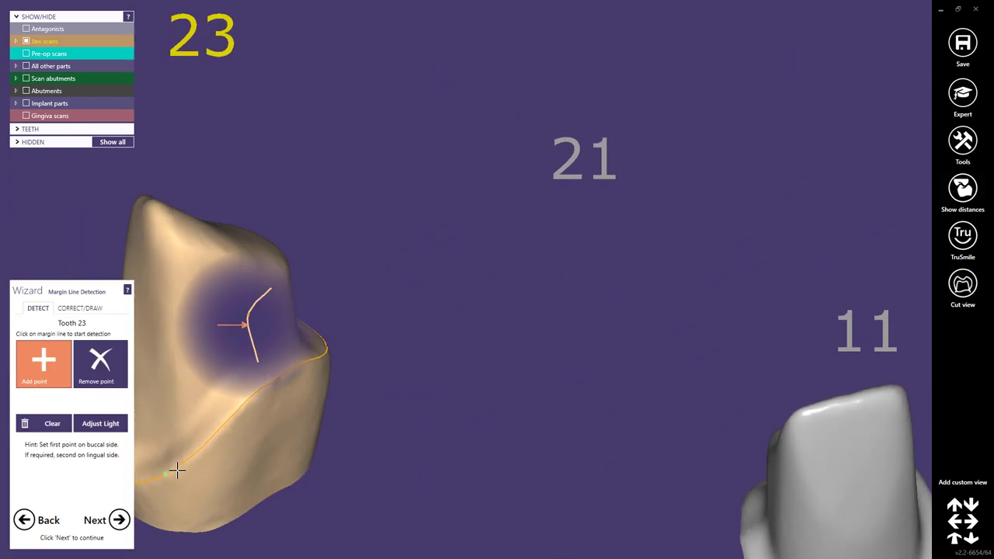
click(120, 520)
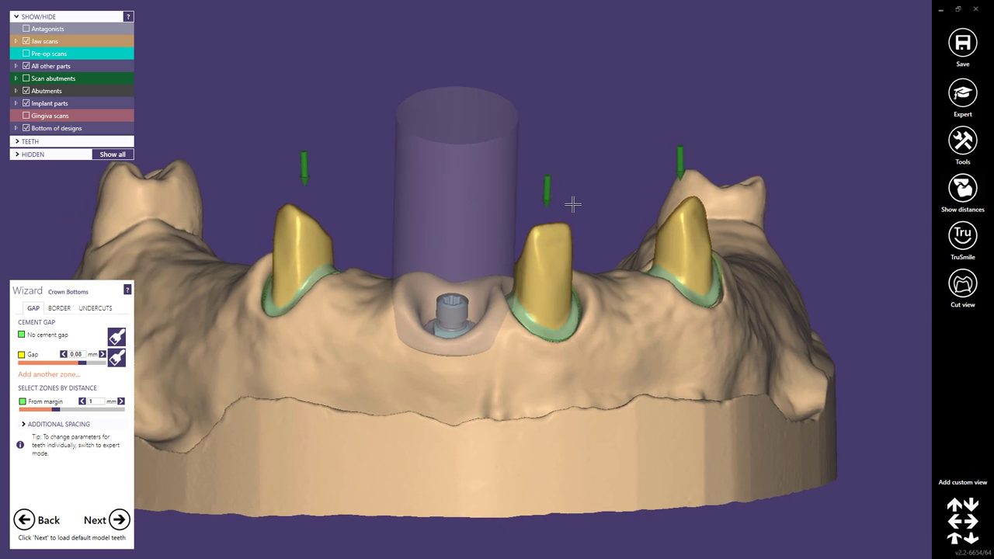
Step: Accept the crown bottoms and the proposed crowns for all four teeth
click(118, 520)
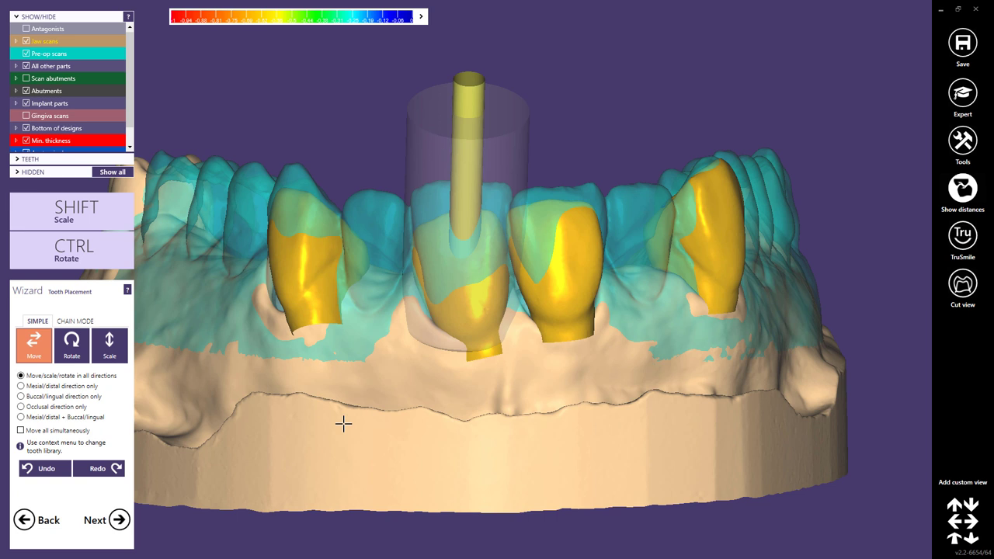
click(118, 522)
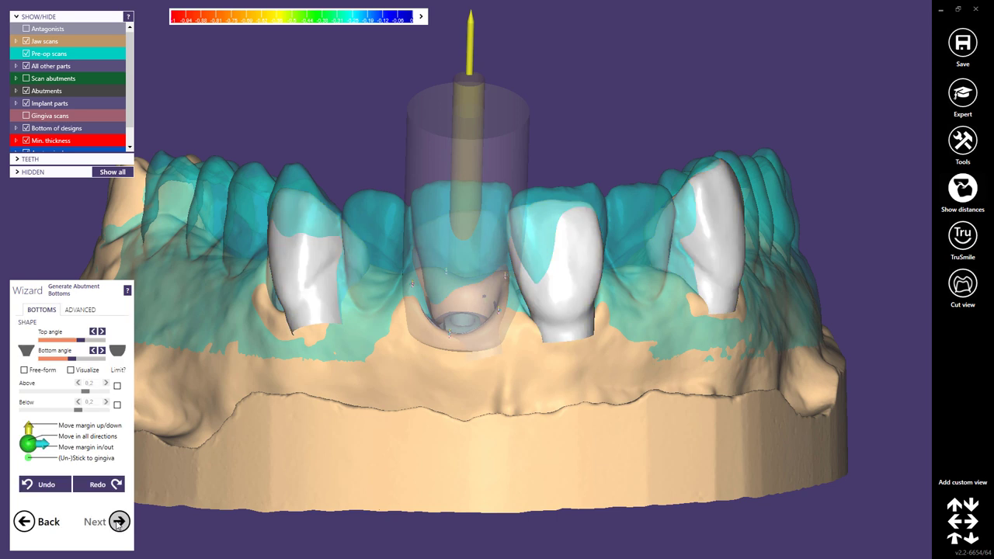
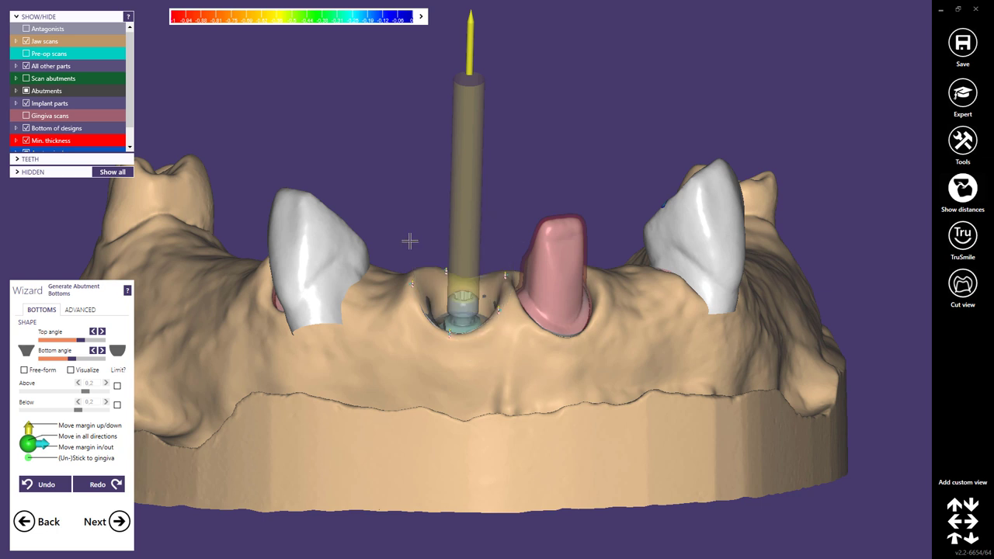
Step: Make the jaw scan transparent and reposition the left, top and top-right implant margin points
click(318, 230)
click(688, 230)
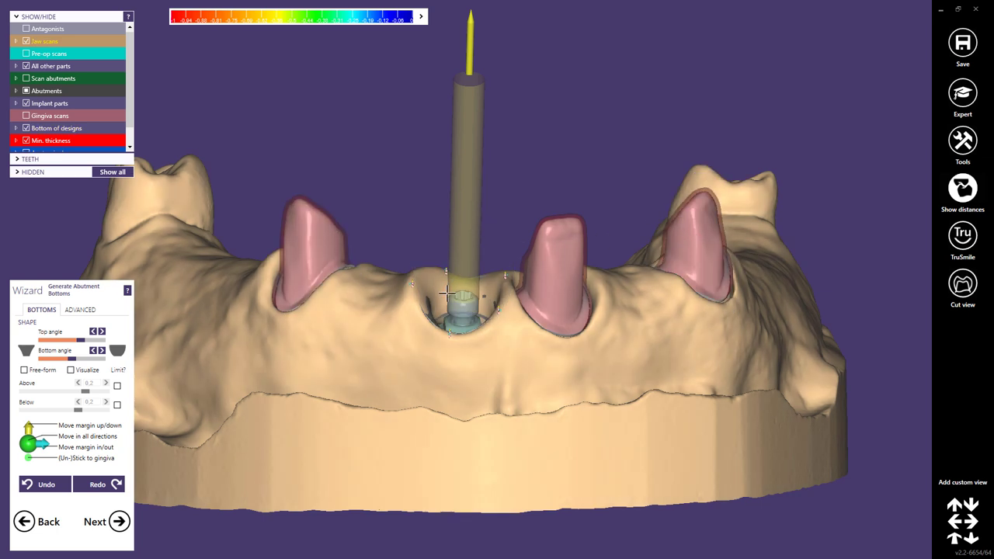
mouse_move(470, 237)
right_down()
mouse_move(471, 310)
mouse_move(473, 245)
right_up()
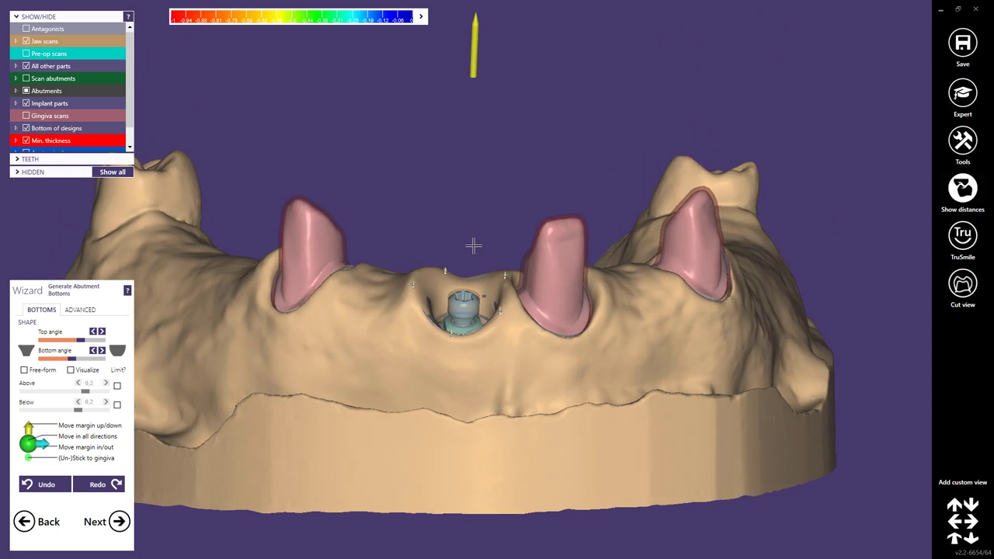
shift+middle_click(417, 349)
scroll(412, 268, up, 5)
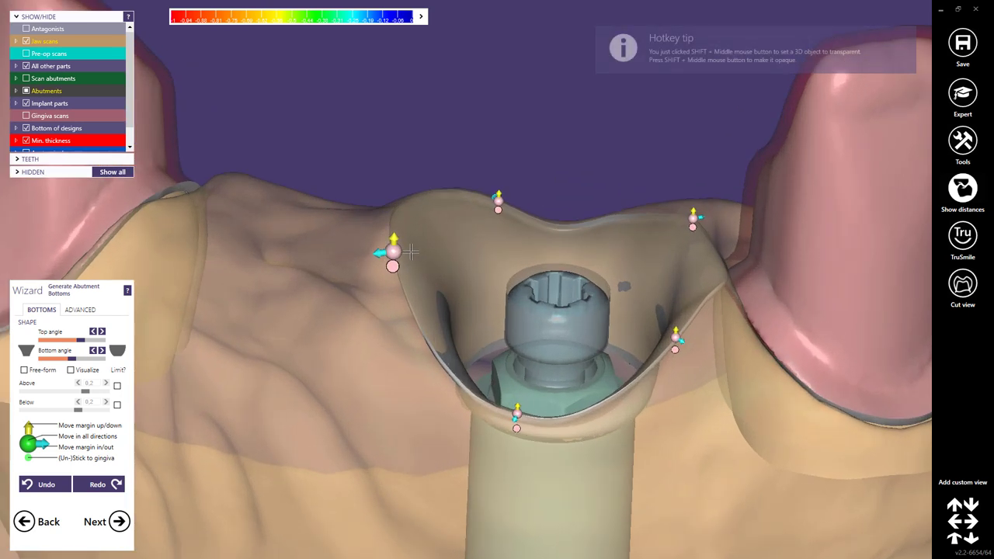
drag(413, 261, 409, 256)
drag(498, 200, 497, 208)
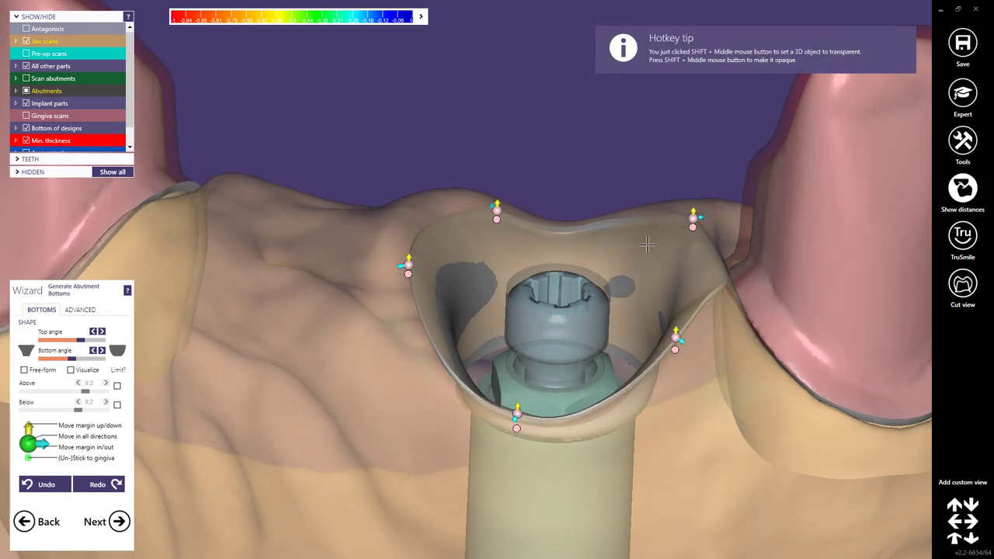
right_drag(647, 245, 688, 218)
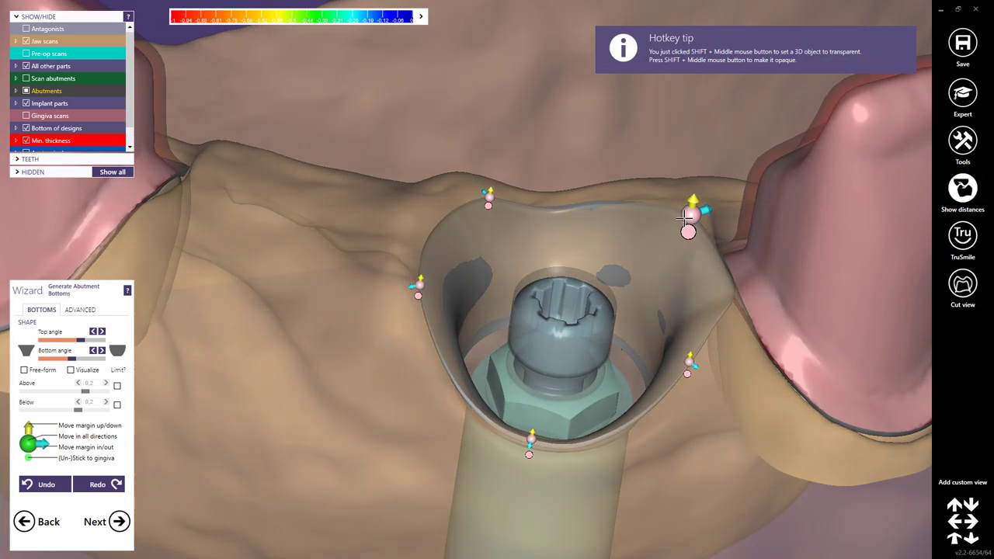
drag(688, 217, 672, 214)
right_drag(672, 214, 660, 288)
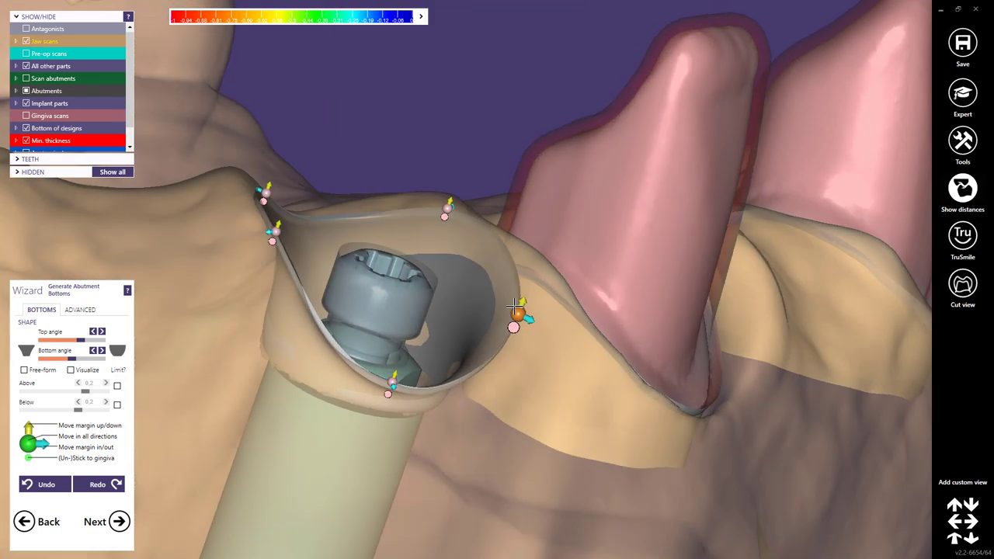
right_drag(516, 309, 307, 294)
Step: Add a margin point on the implant's left wall and fine-tune nearby points to follow the gingiva
click(307, 294)
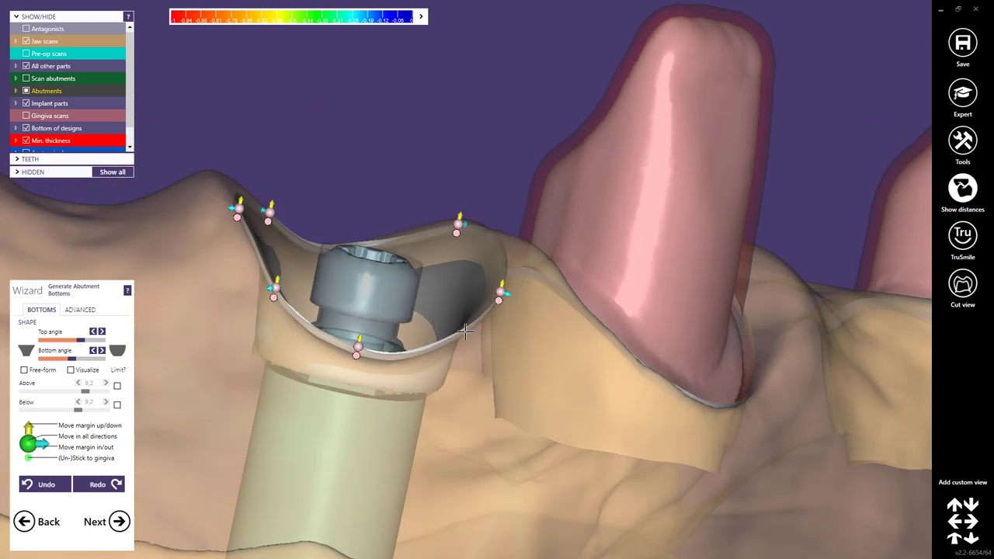
right_drag(465, 332, 364, 239)
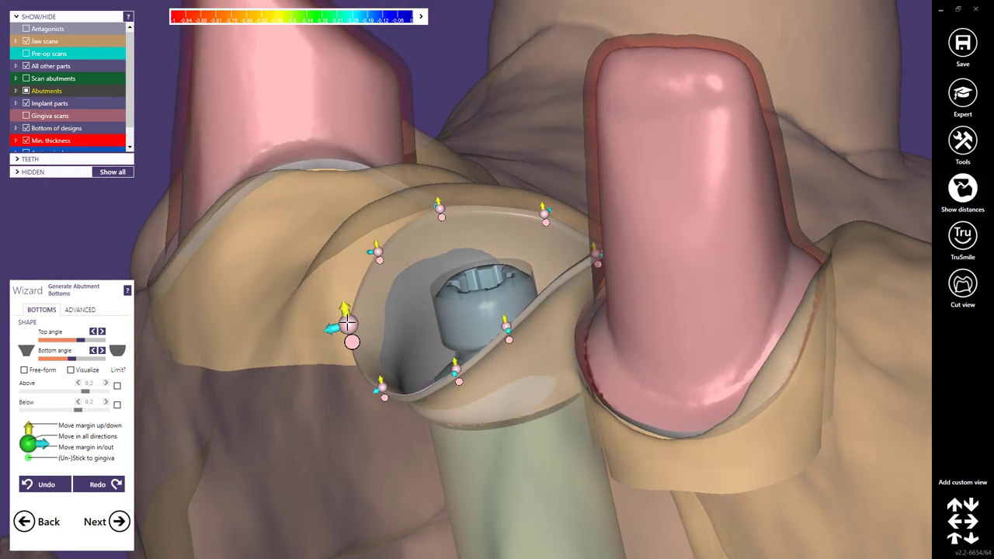
right_drag(362, 339, 408, 428)
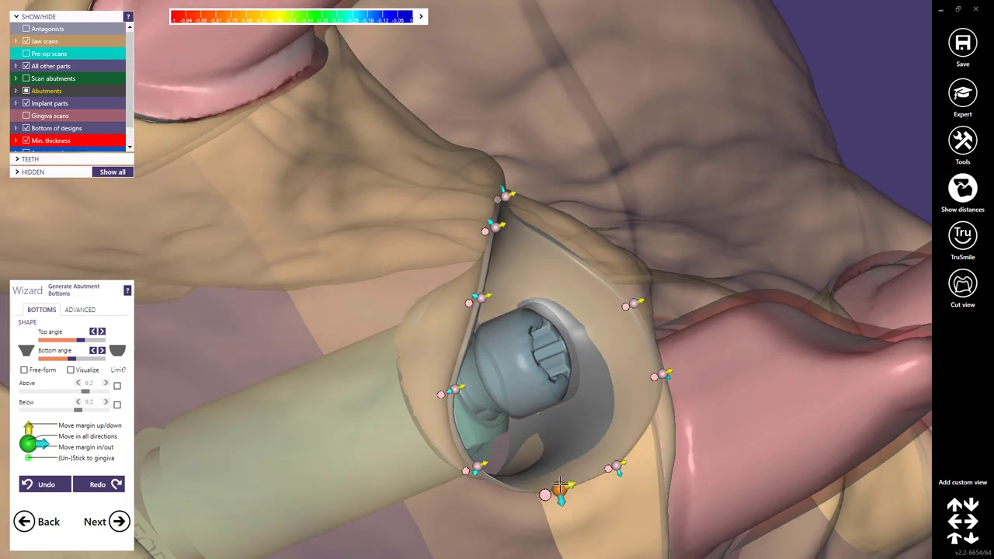
drag(559, 487, 546, 481)
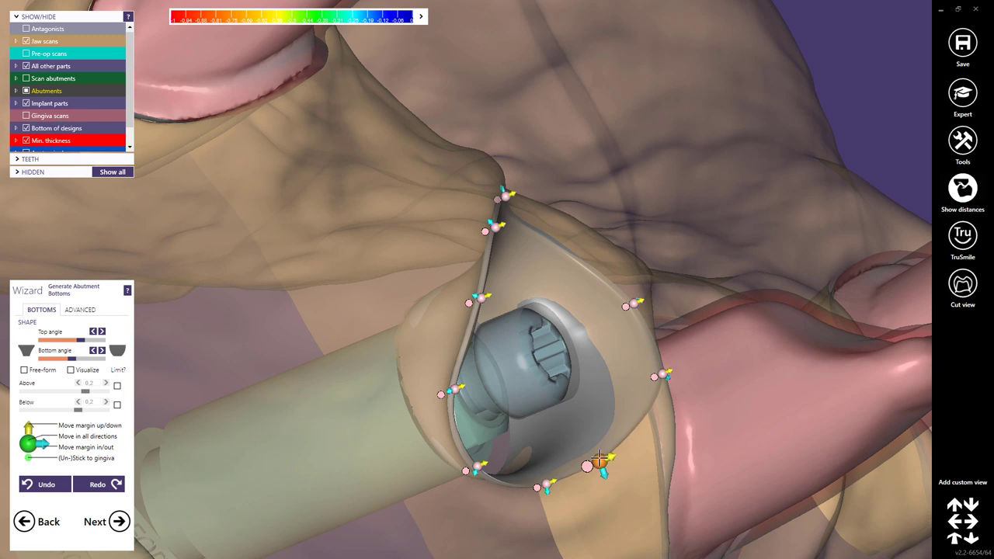
right_drag(600, 463, 599, 380)
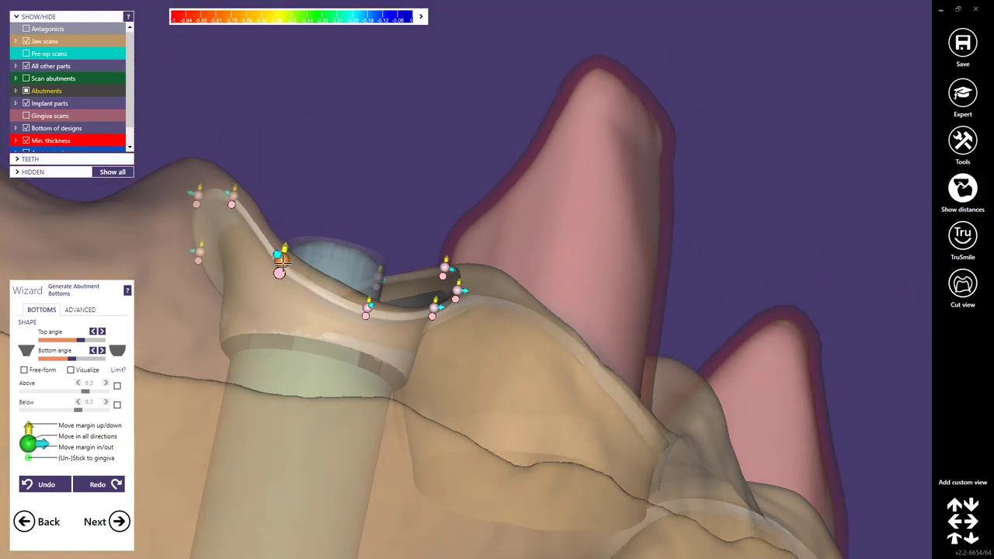
right_drag(280, 262, 441, 290)
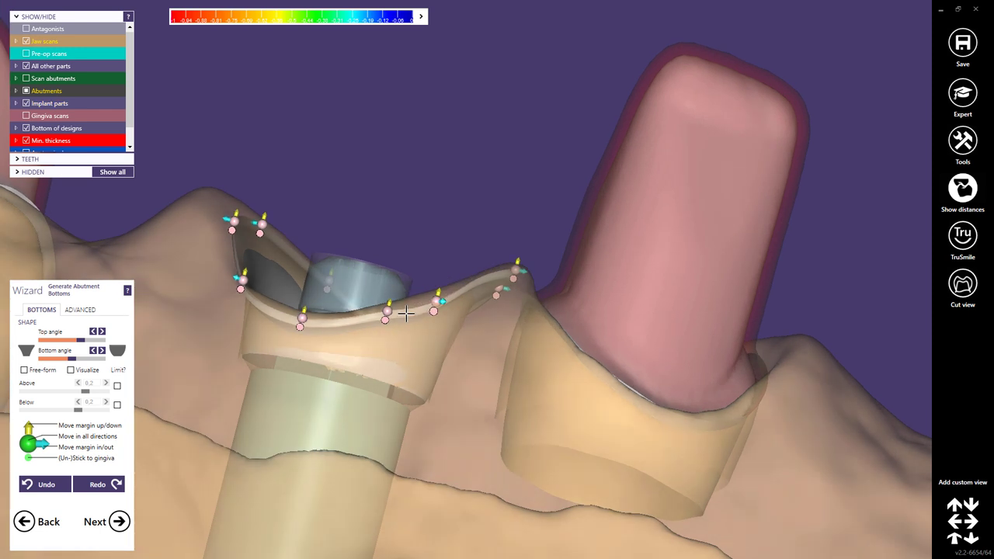
drag(440, 293, 375, 320)
drag(301, 317, 301, 321)
right_drag(242, 284, 487, 225)
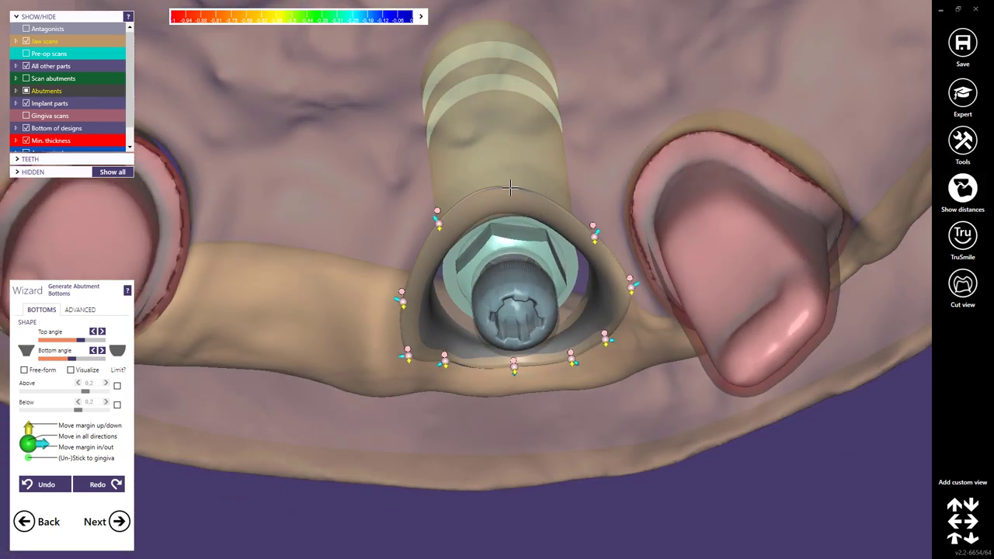
right_drag(510, 183, 580, 316)
Step: Stick the implant's margin points, from right to left, onto the gingiva
click(565, 270)
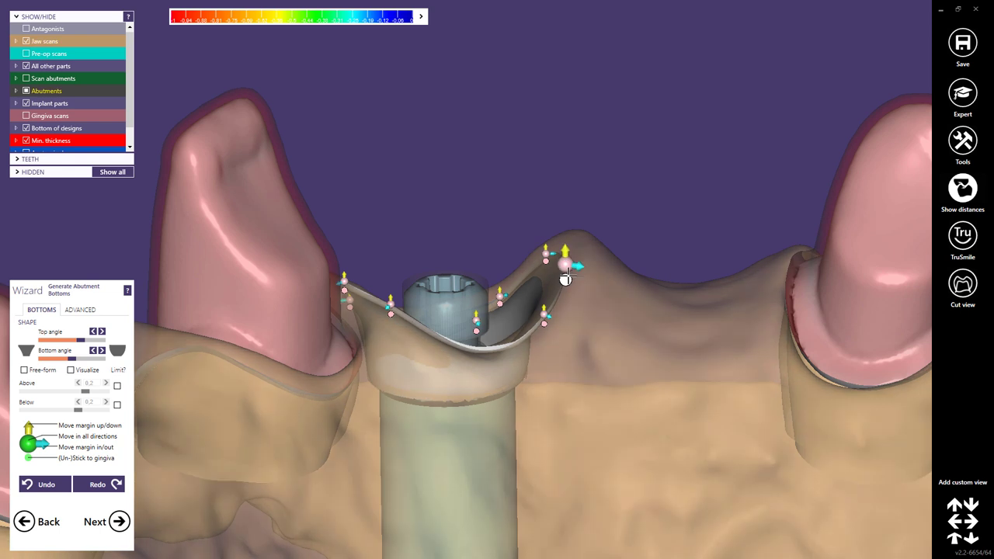
click(544, 323)
click(476, 331)
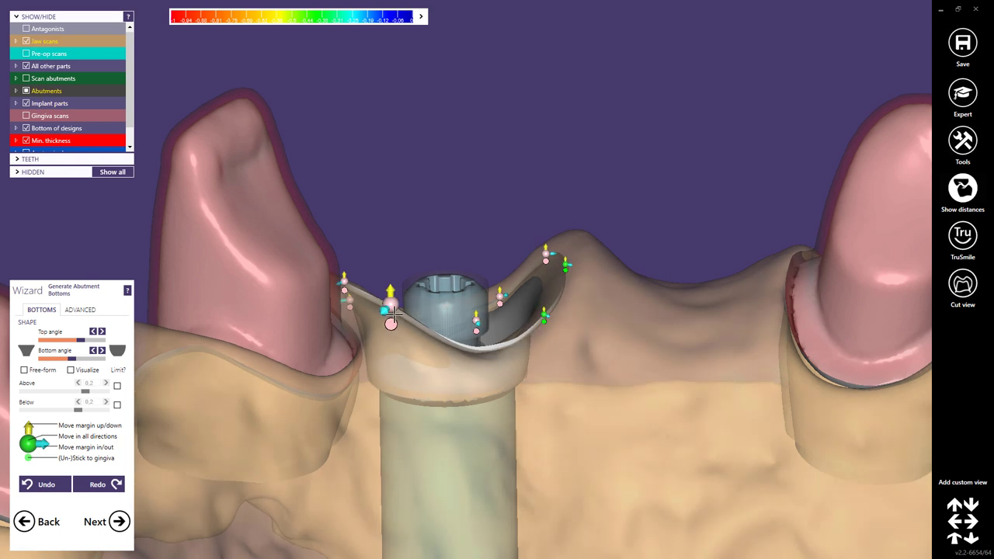
click(390, 314)
right_drag(390, 314, 438, 316)
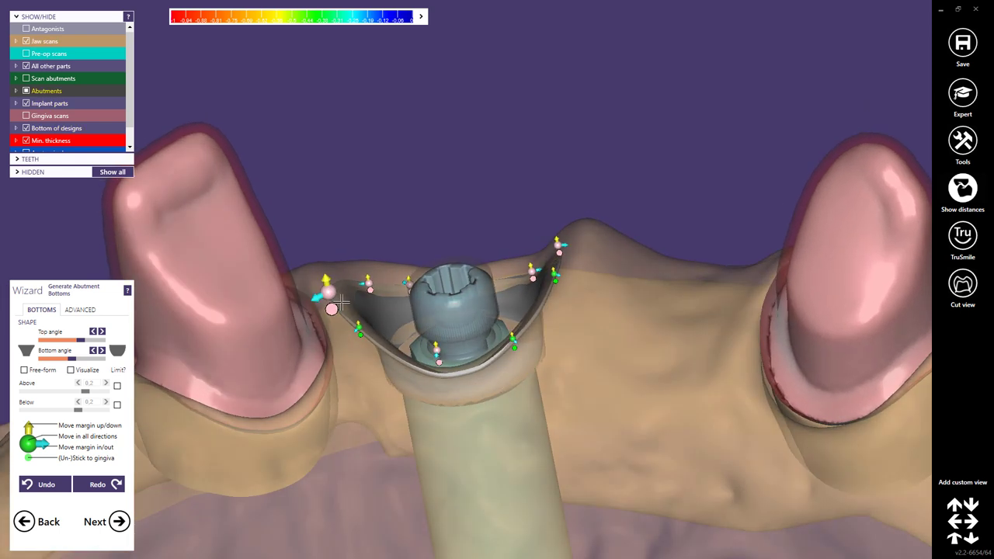
click(328, 299)
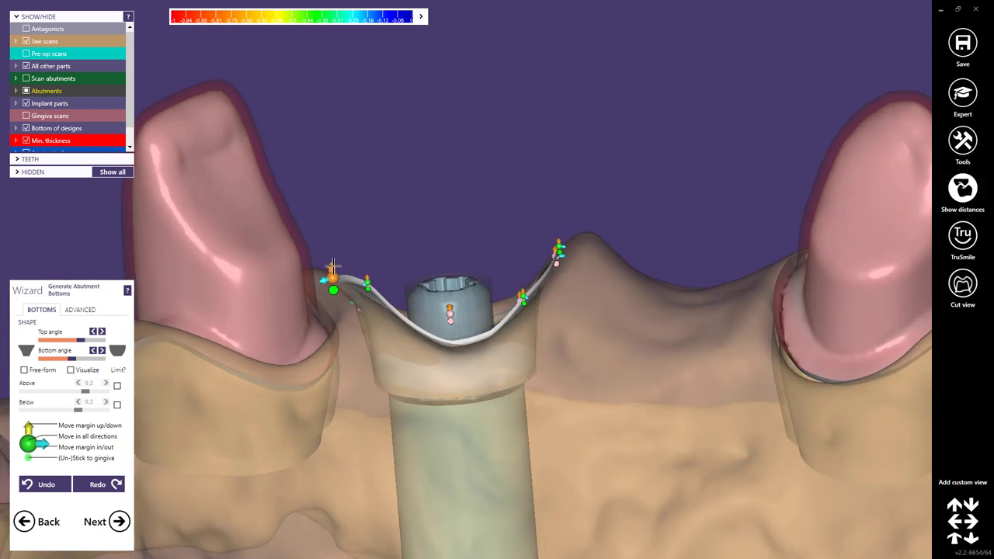
Step: Add a margin point at the abutment's front and pull the centre down into a deeper dip
drag(458, 342, 461, 329)
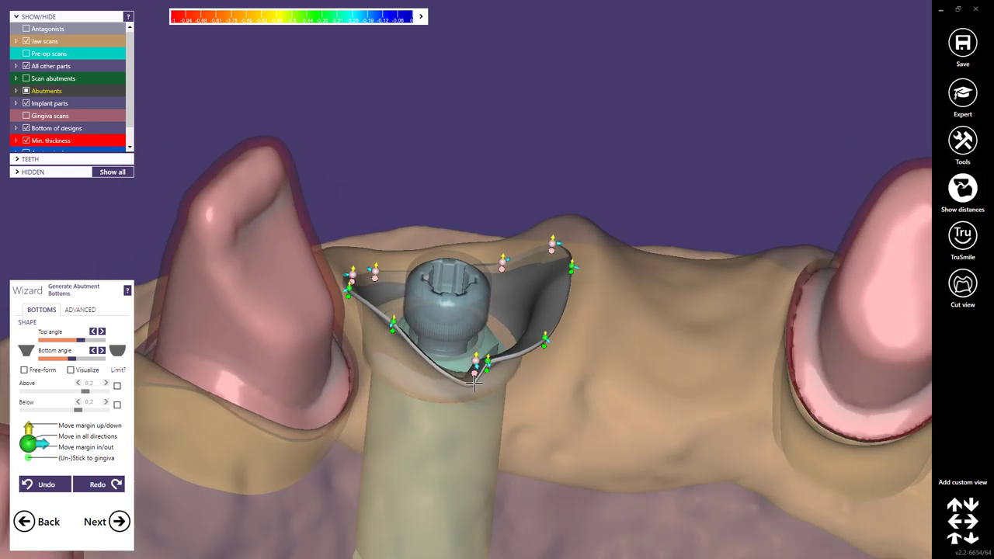
right_click(474, 379)
click(475, 357)
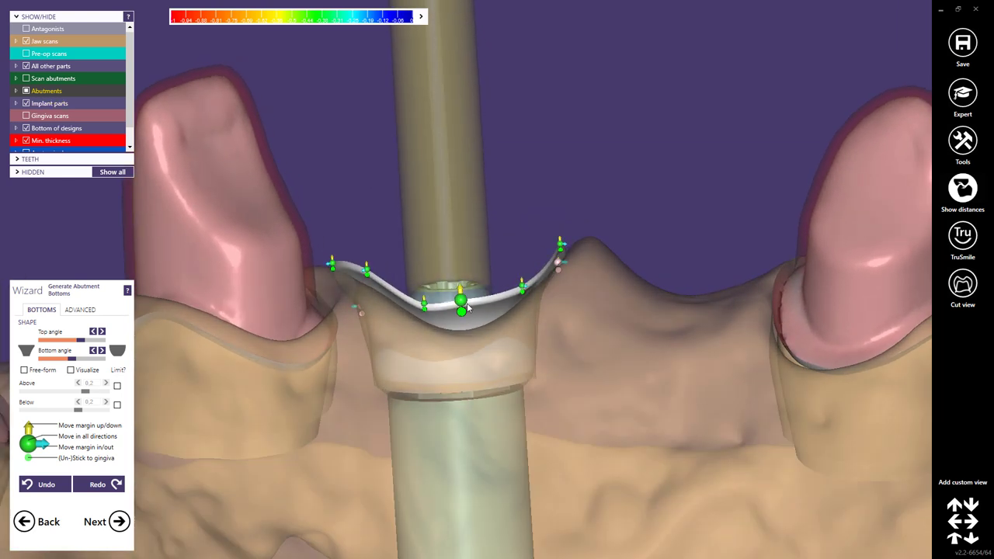
drag(464, 300, 470, 317)
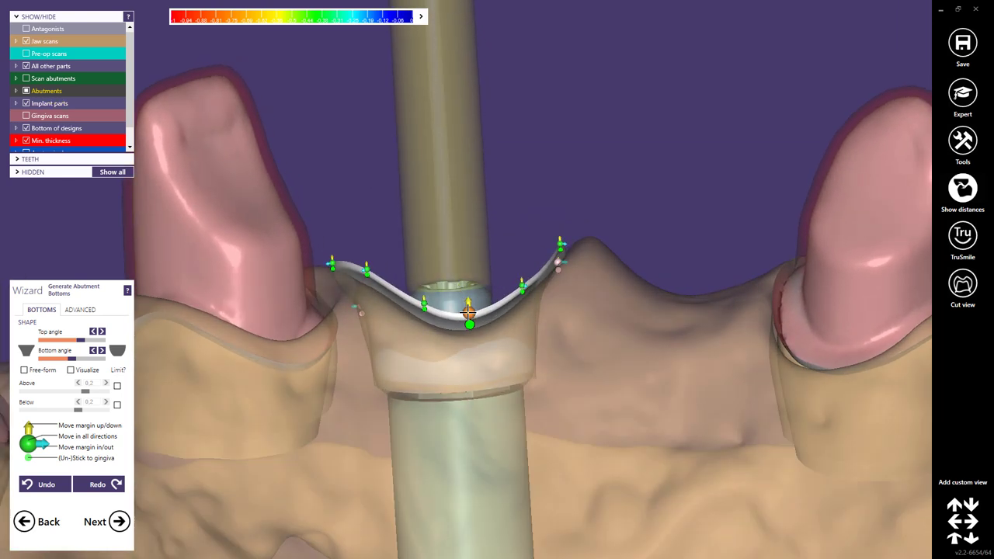
right_drag(470, 316, 547, 364)
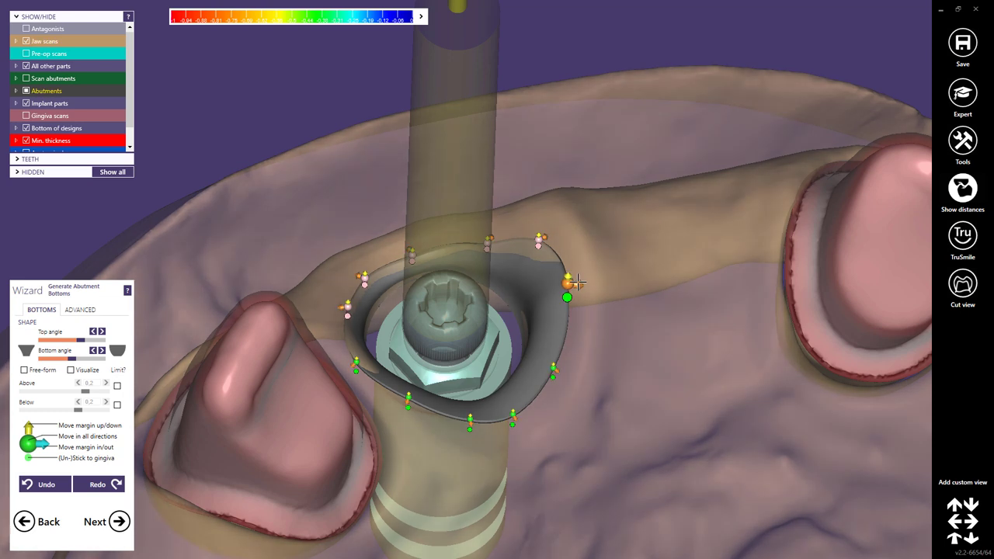
right_drag(574, 285, 544, 353)
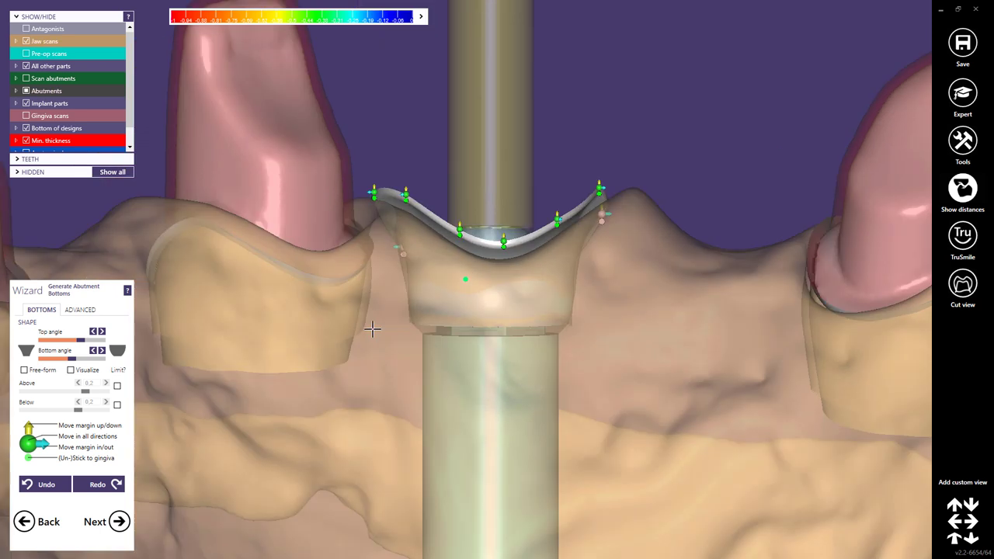
Step: Make the abutment bottom convex with a larger angle, lower the bottom margin point, and generate
click(117, 353)
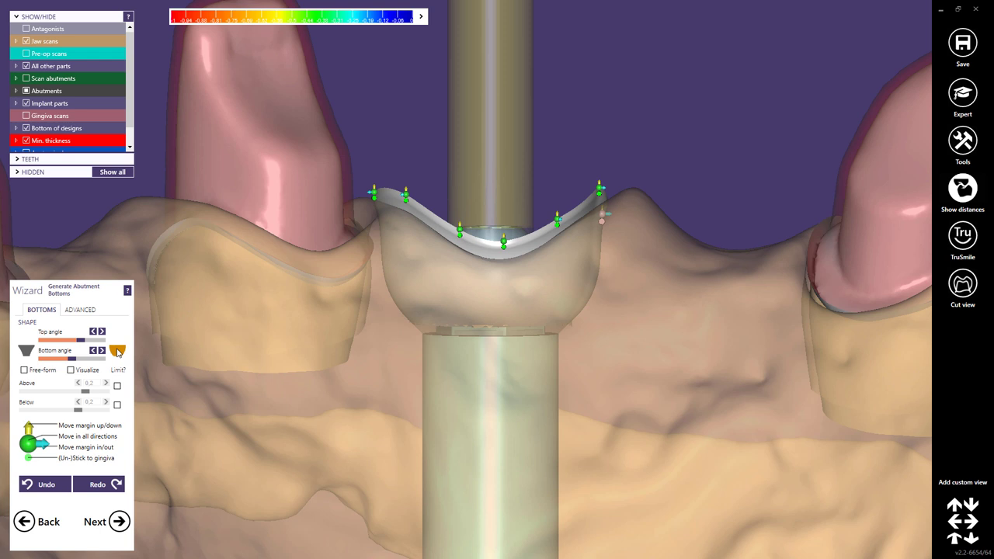
drag(72, 362, 48, 364)
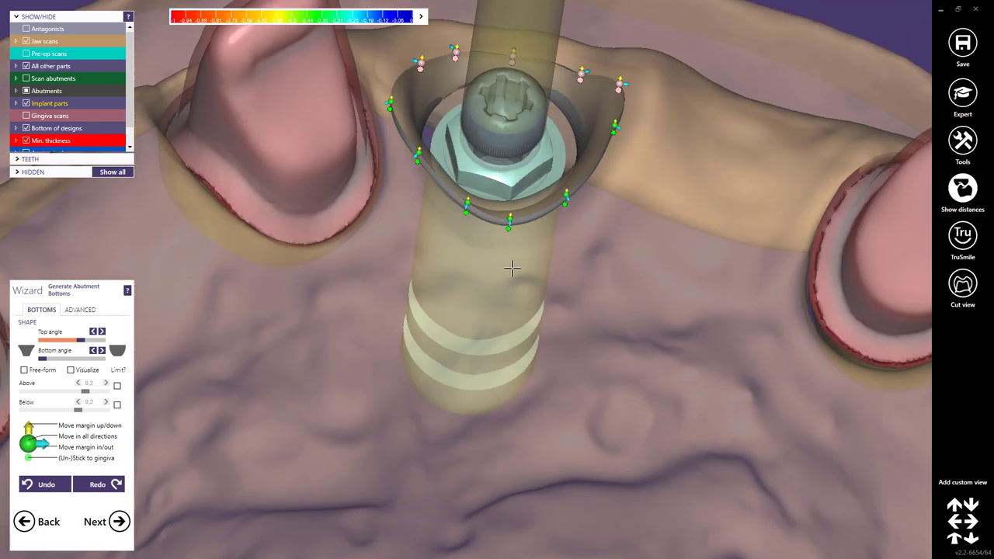
mouse_move(507, 222)
drag(507, 227, 508, 231)
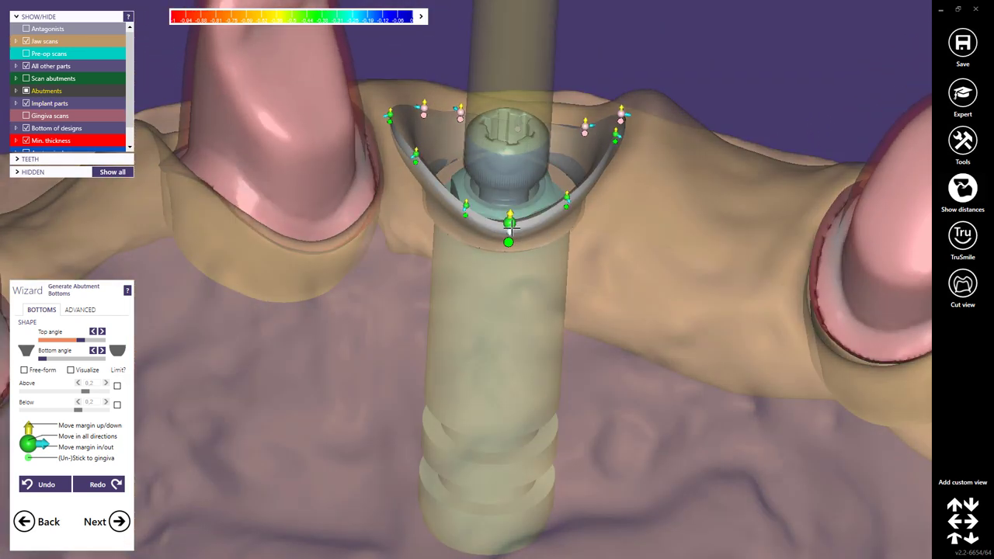
drag(510, 223, 510, 234)
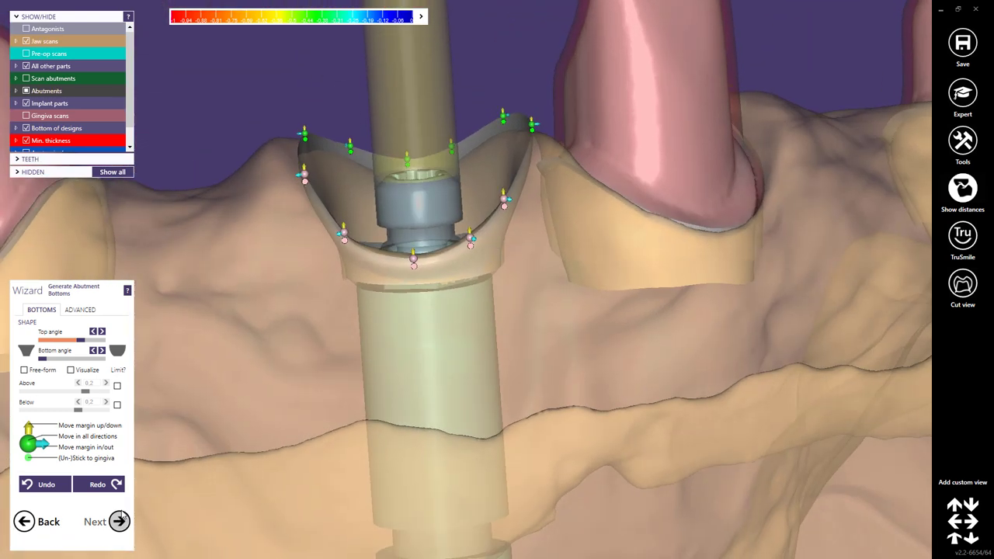
click(119, 521)
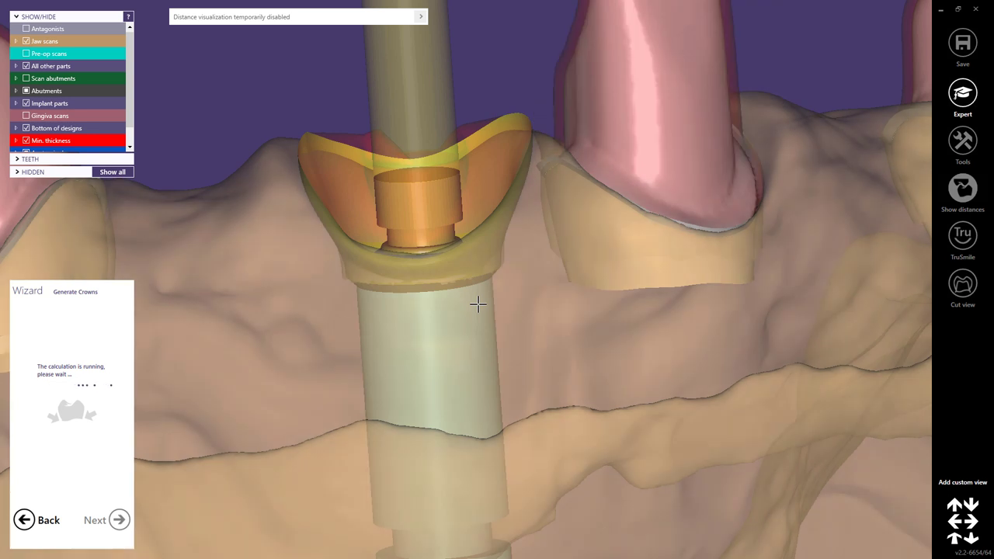
Step: Advance past the four generated crowns and Free-Forming to the Adapt to Pre-op Scan step
scroll(471, 301, down, 5)
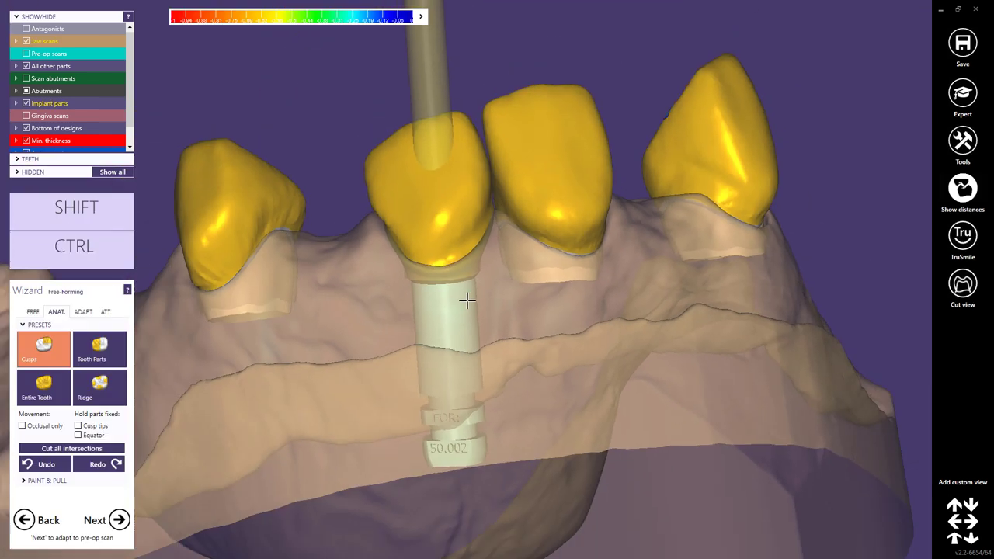
click(120, 520)
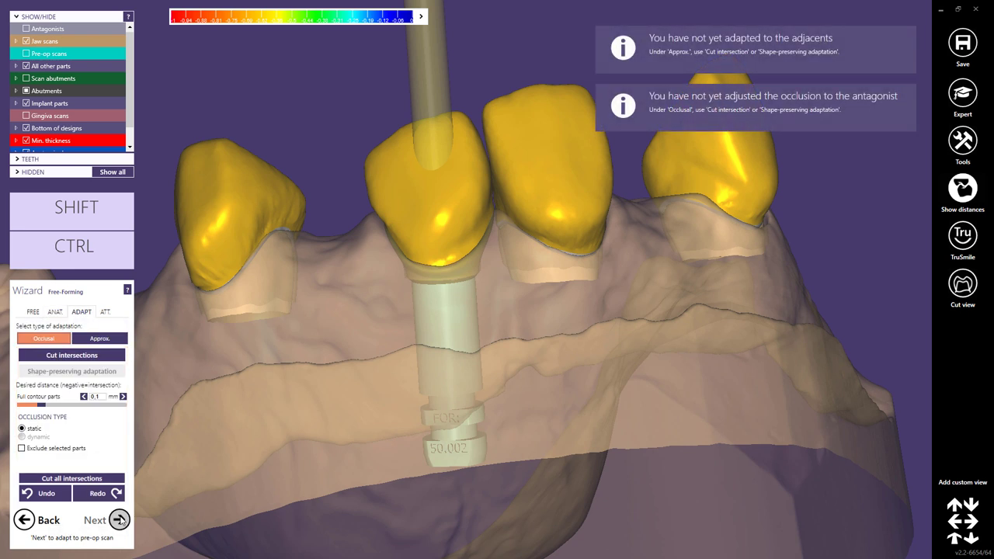
click(119, 520)
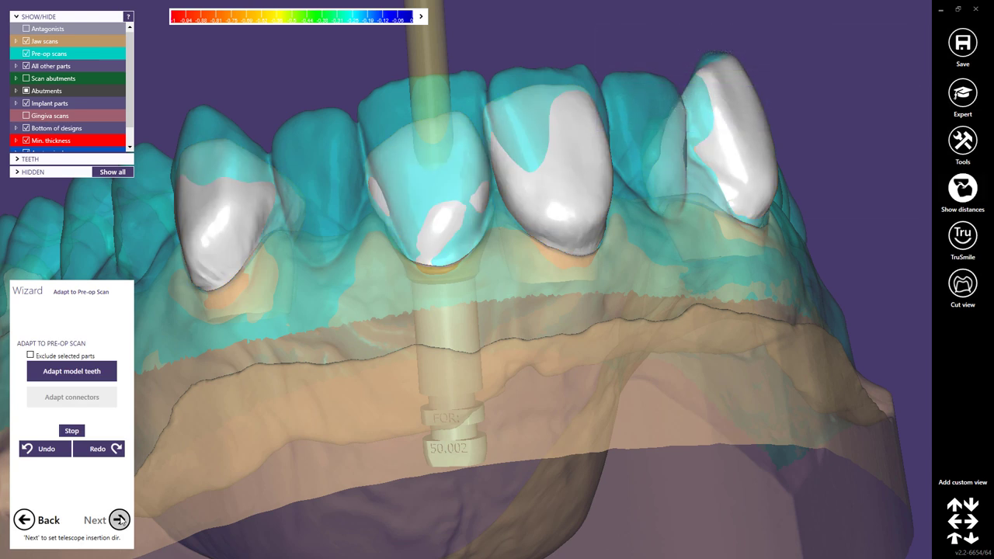
Step: Advance to the Telescope Insertion Direction step for teeth 13-11-21-23
click(119, 520)
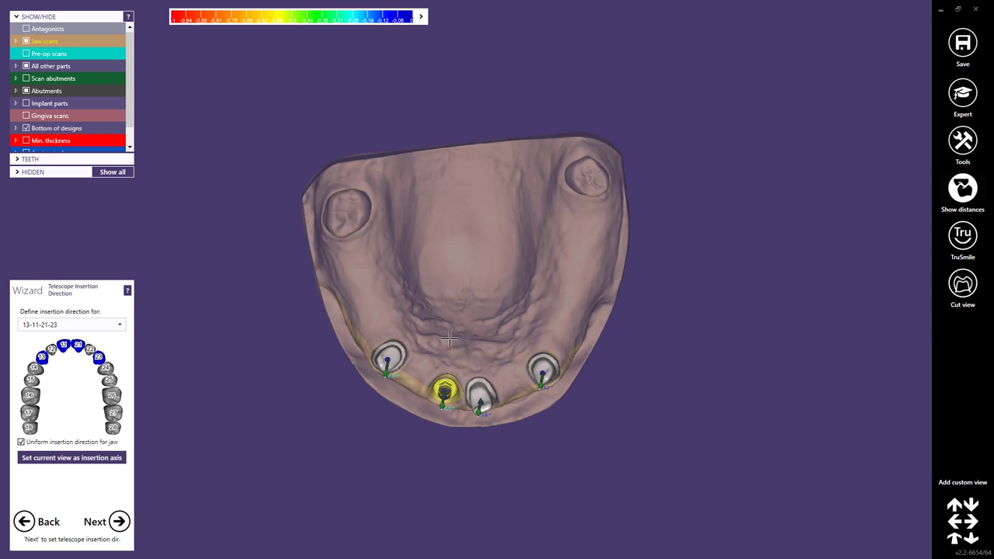
Step: Orbit to a top-down occlusal view of the maxilla and set it as the insertion axis
right_drag(443, 337, 449, 340)
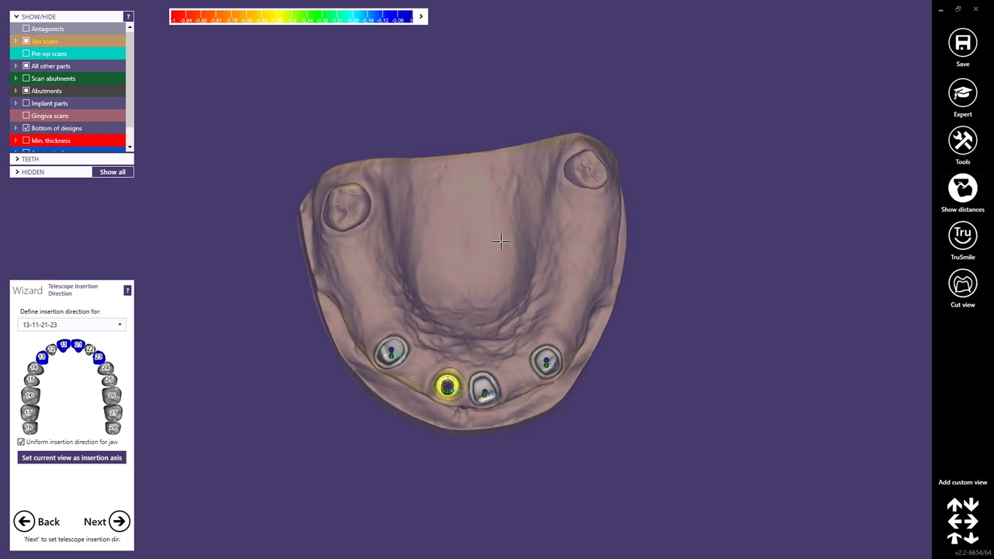
scroll(466, 310, up, 3)
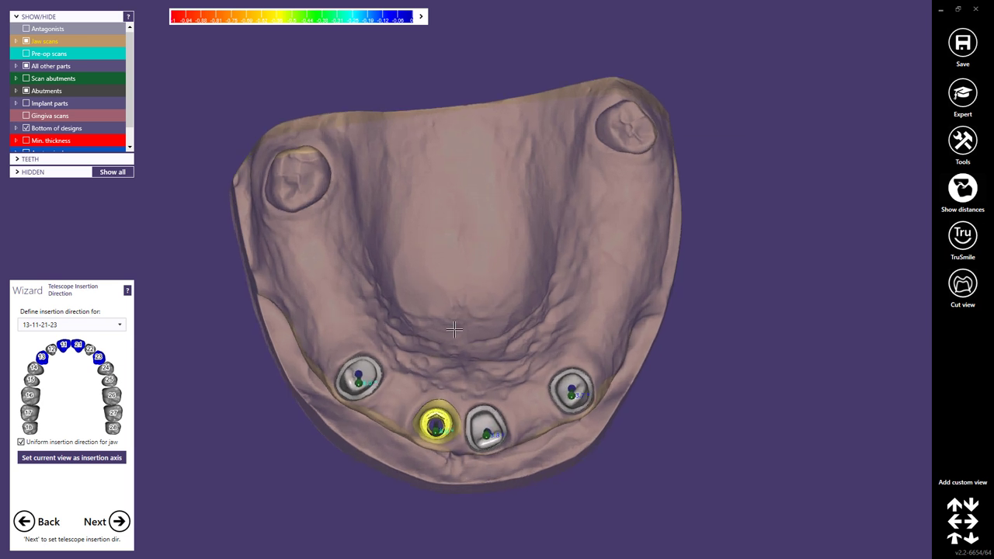
right_drag(454, 330, 511, 290)
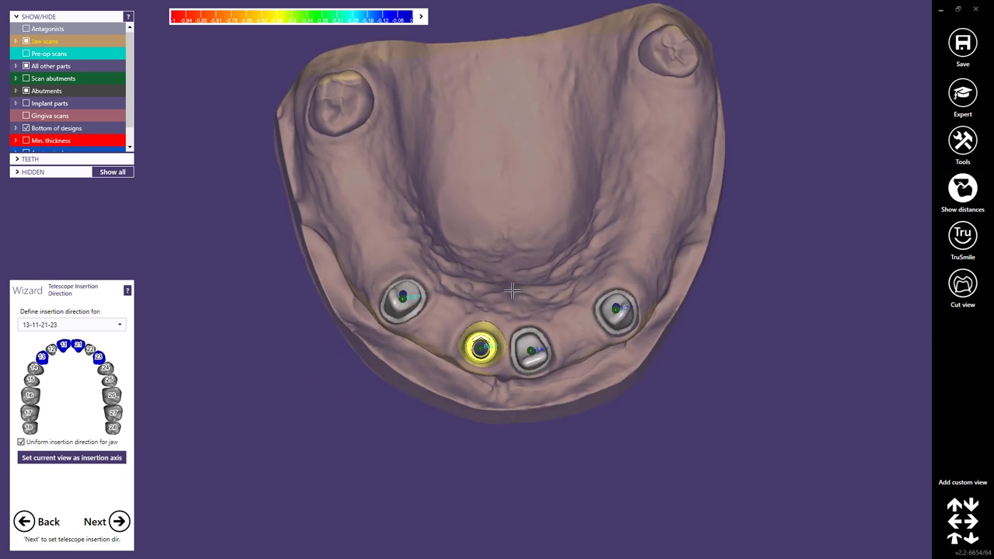
scroll(518, 356, up, 2)
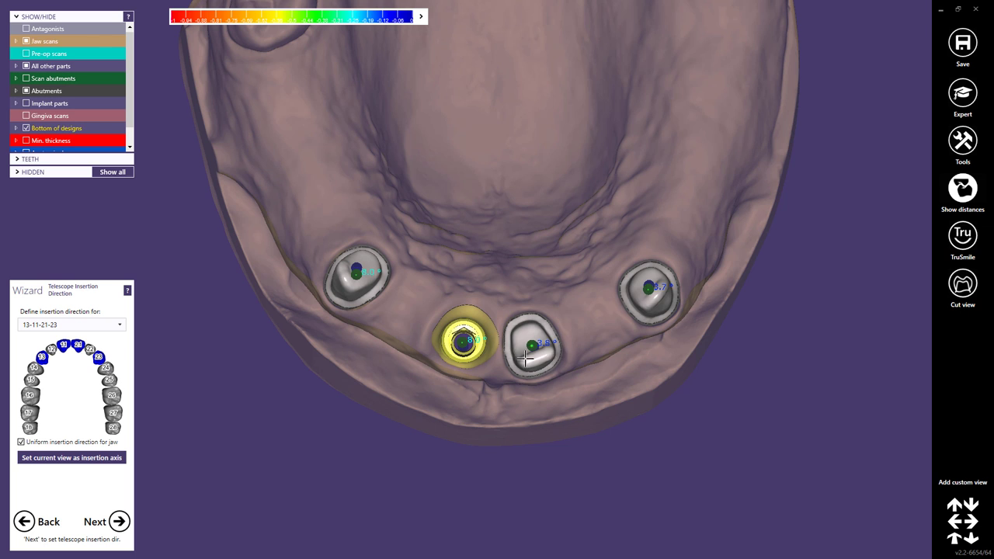
right_drag(525, 358, 526, 358)
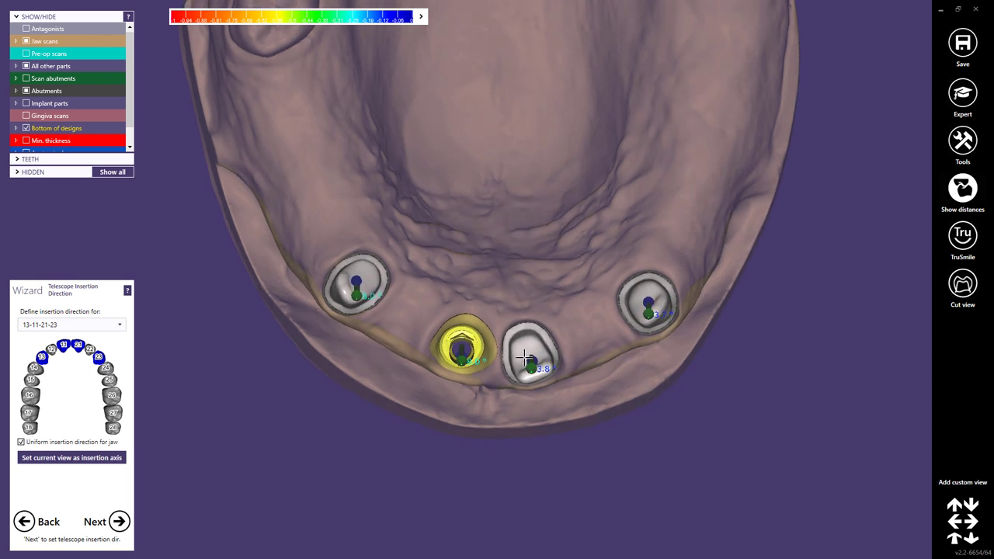
scroll(525, 361, up, 2)
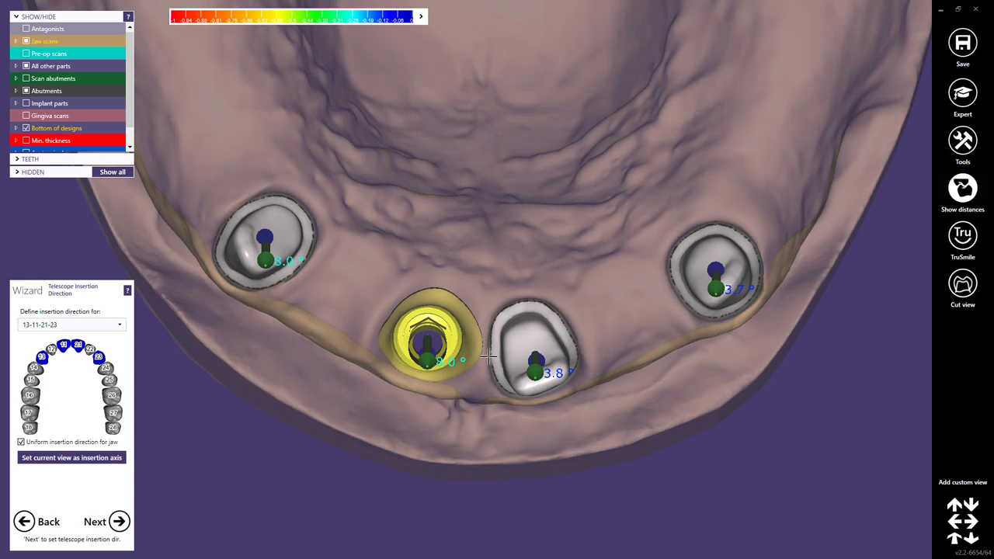
right_drag(532, 390, 489, 354)
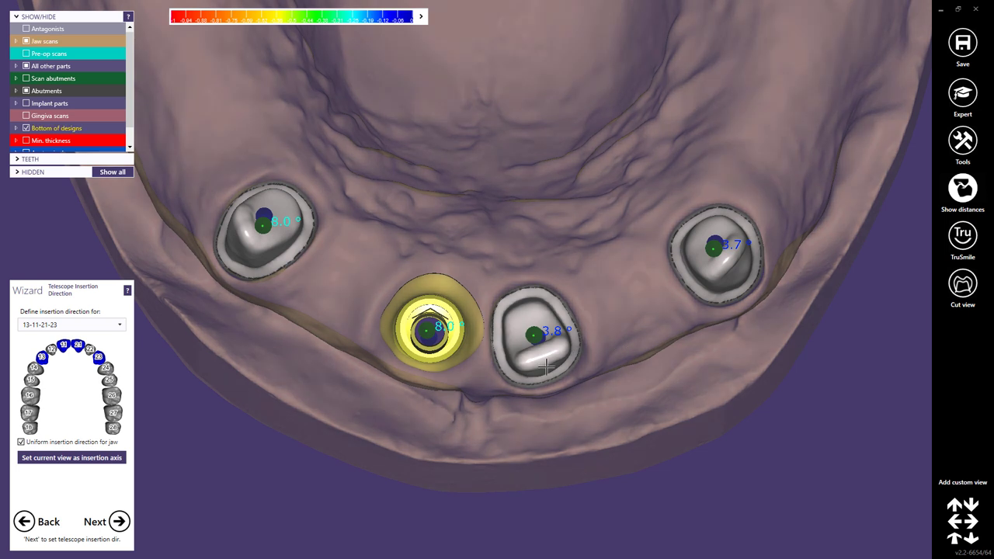
right_drag(547, 366, 356, 233)
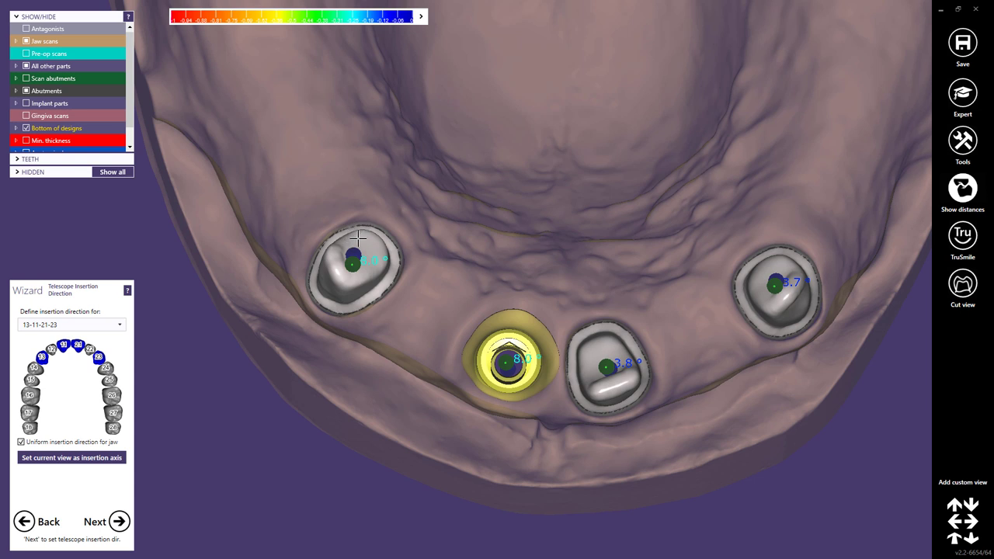
scroll(349, 240, down, 3)
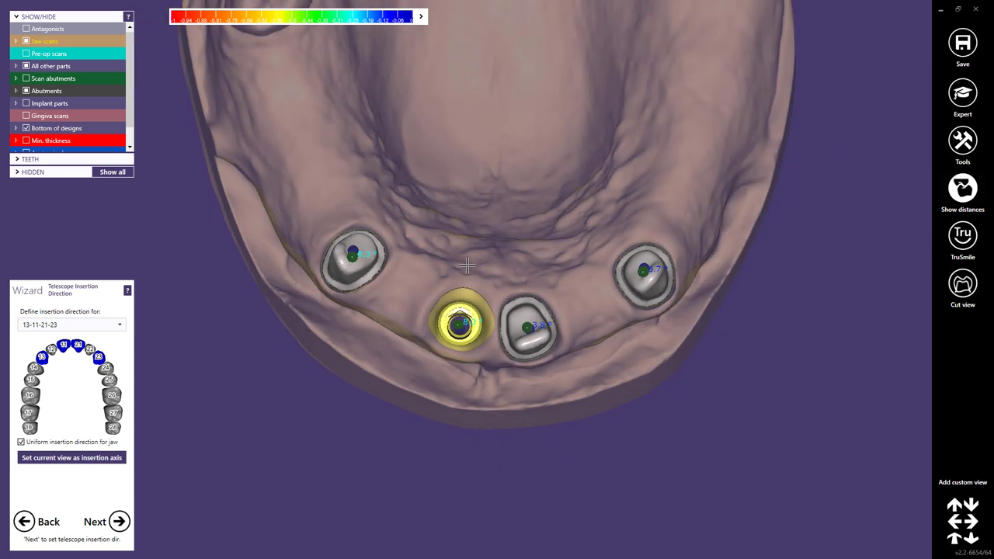
right_drag(470, 268, 485, 331)
scroll(499, 371, up, 3)
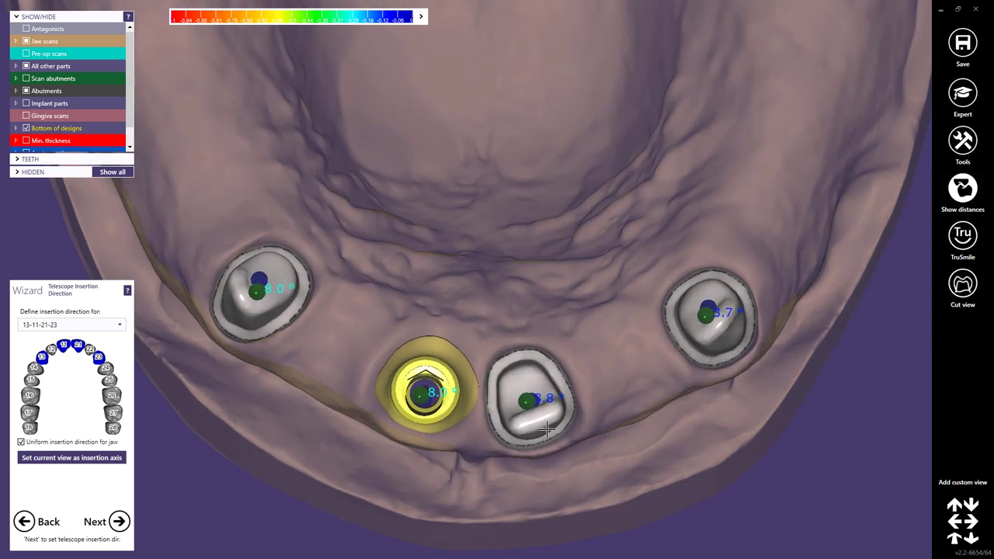
scroll(514, 436, down, 5)
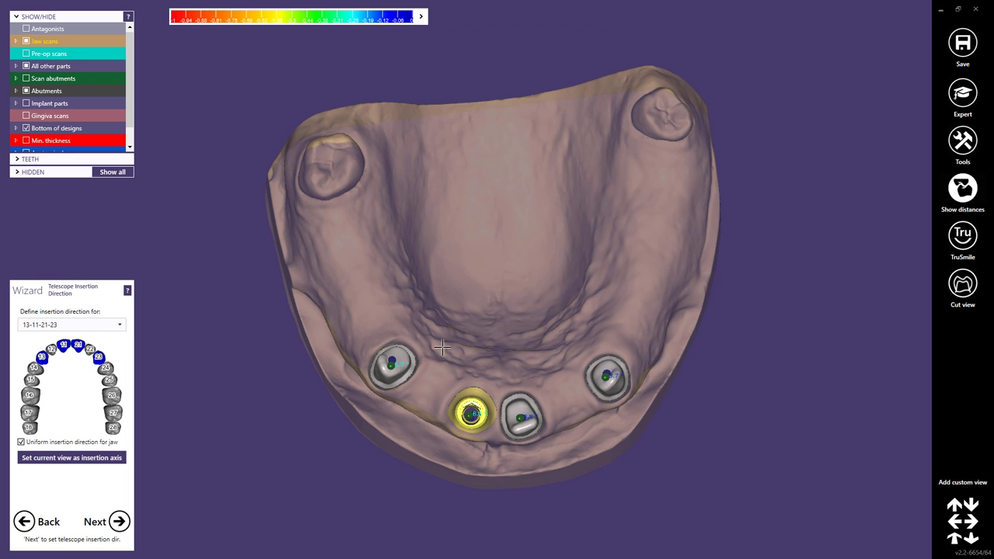
scroll(676, 107, up, 2)
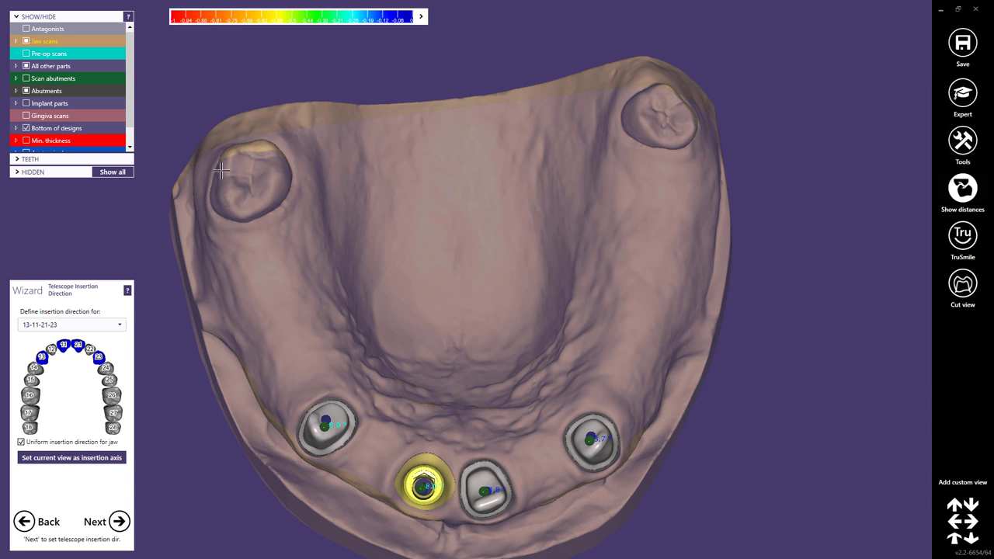
scroll(221, 170, down, 3)
middle_drag(367, 277, 538, 268)
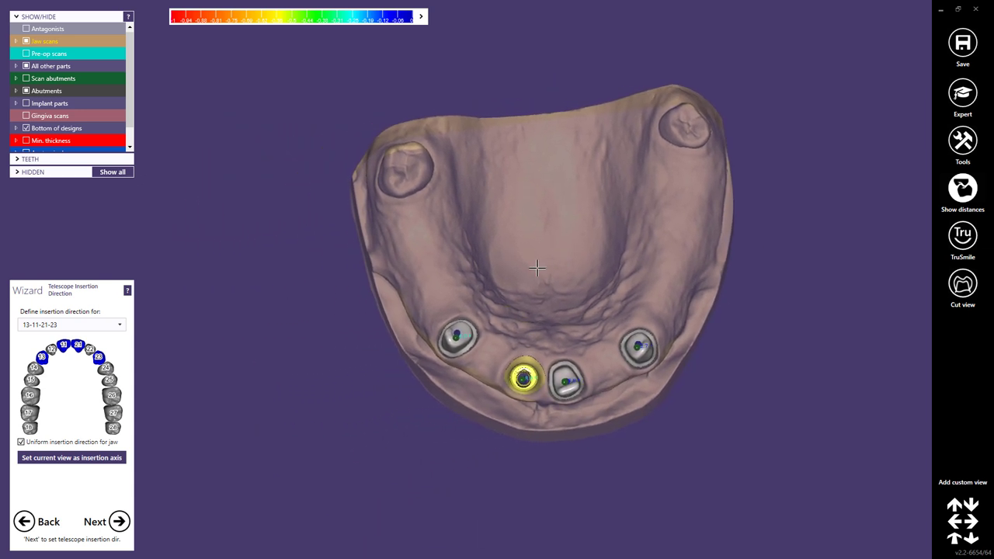
right_click(548, 315)
click(518, 309)
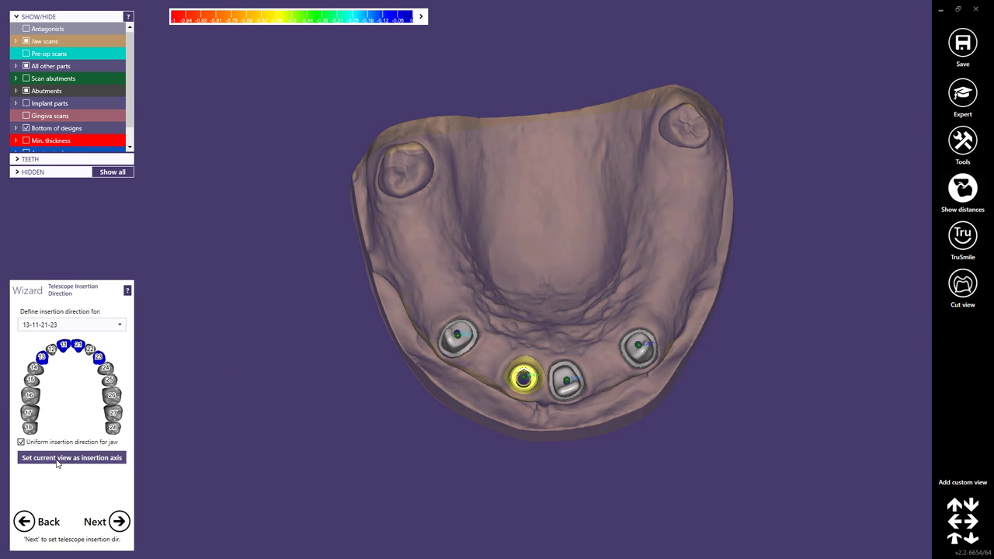
Step: Accept the insertion direction to generate primary telescopes on all four abutments, then inspect them
click(122, 525)
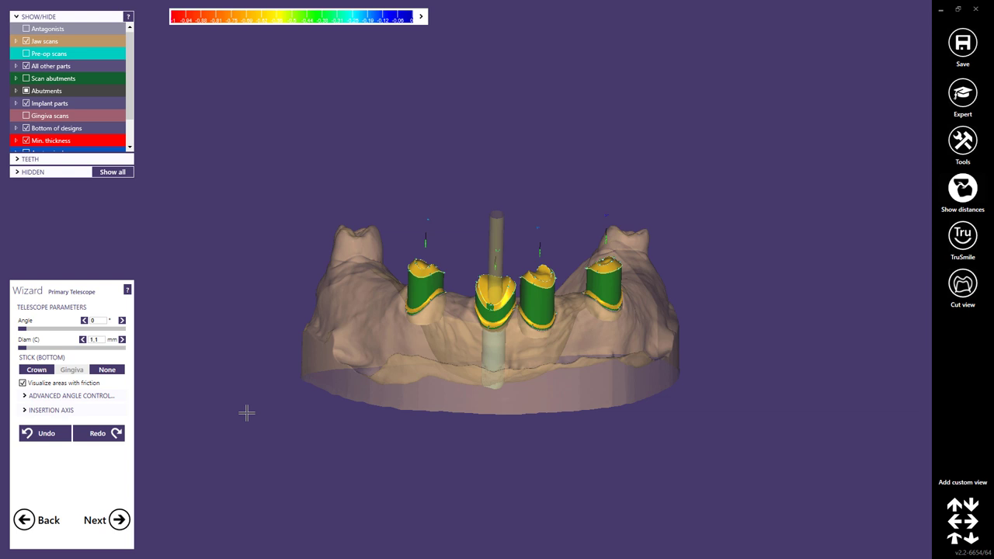
right_drag(440, 347, 473, 375)
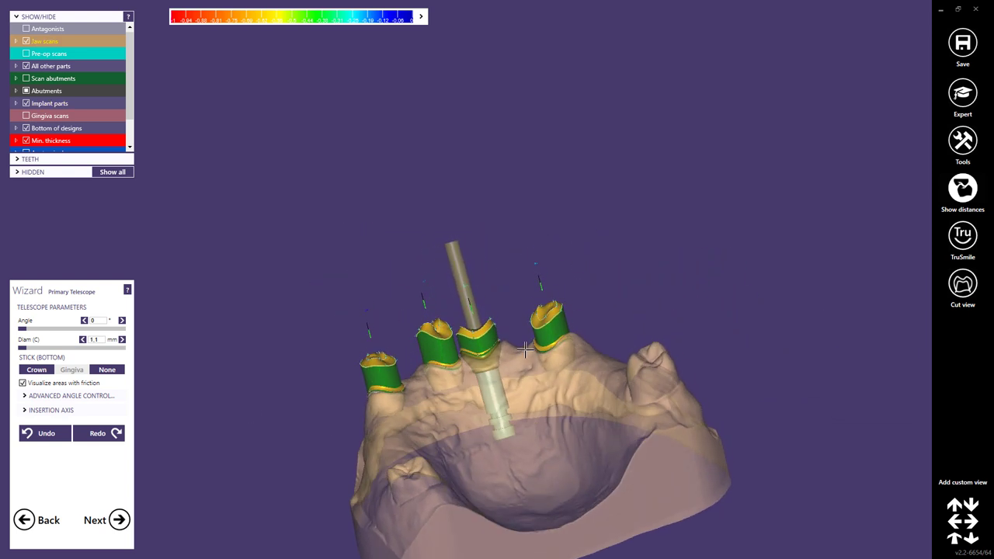
Step: Reshape the right telescope's yellow margin band by pulling a front point and raising the right point
scroll(521, 355, up, 2)
right_drag(521, 355, 524, 356)
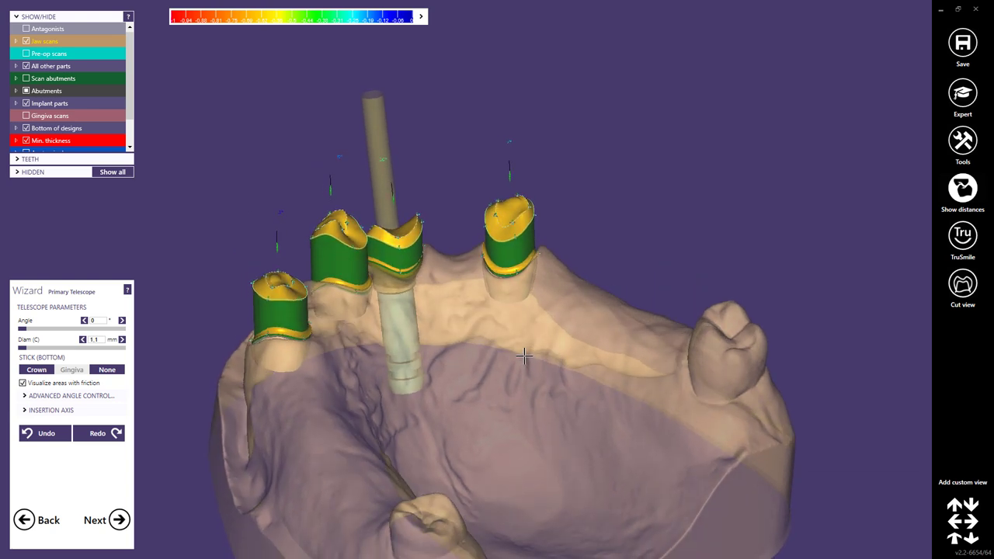
scroll(492, 276, up, 2)
right_drag(492, 276, 515, 283)
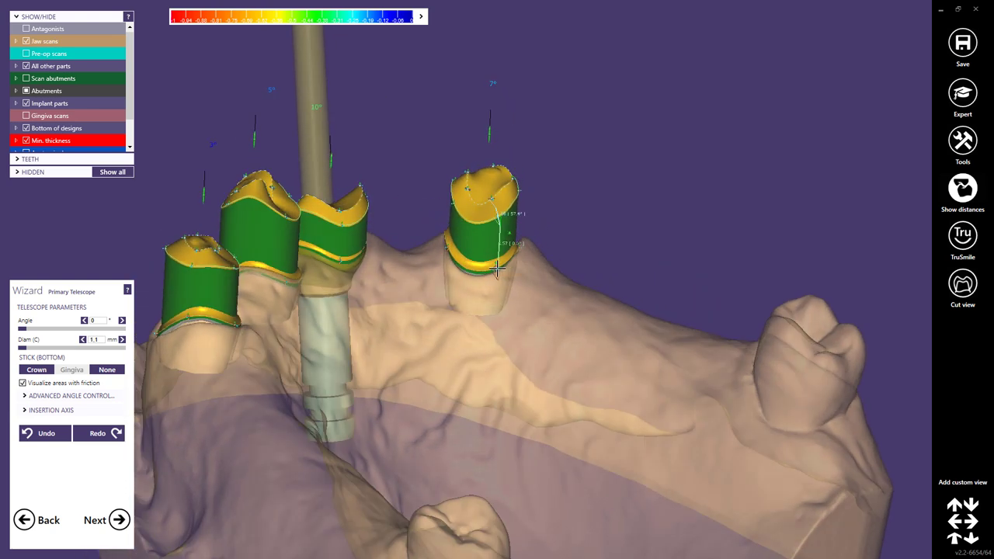
scroll(423, 255, up, 3)
right_drag(422, 255, 422, 250)
scroll(421, 248, up, 1)
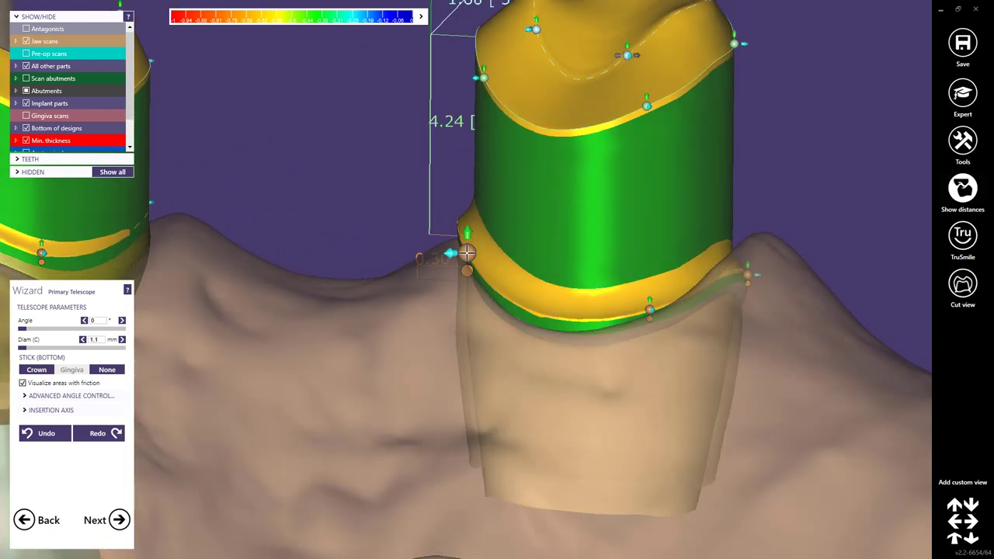
right_drag(567, 288, 450, 261)
drag(437, 261, 435, 252)
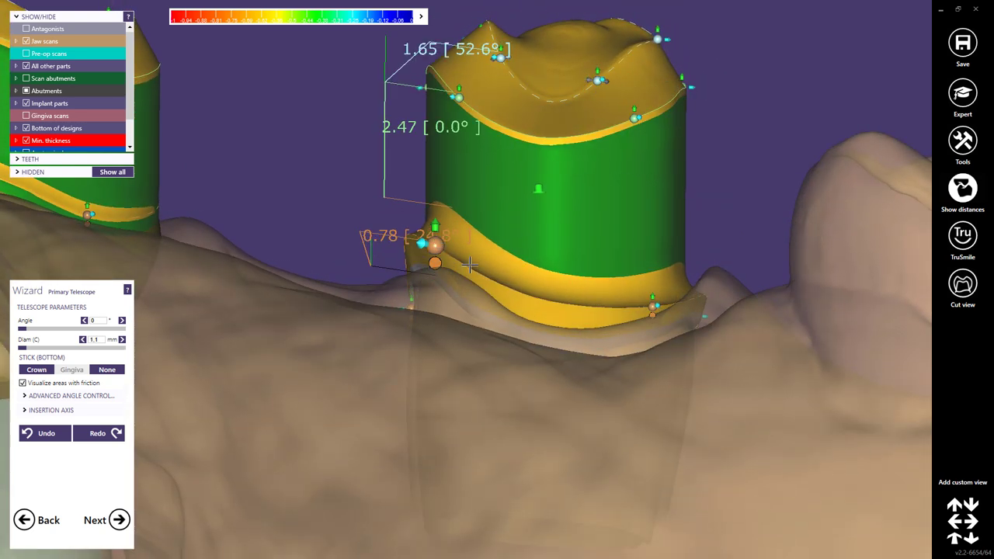
right_drag(562, 303, 554, 284)
drag(740, 280, 741, 228)
right_drag(701, 295, 701, 300)
Step: Adjust the right and upper control points, then delete the control point on the crown top
click(621, 297)
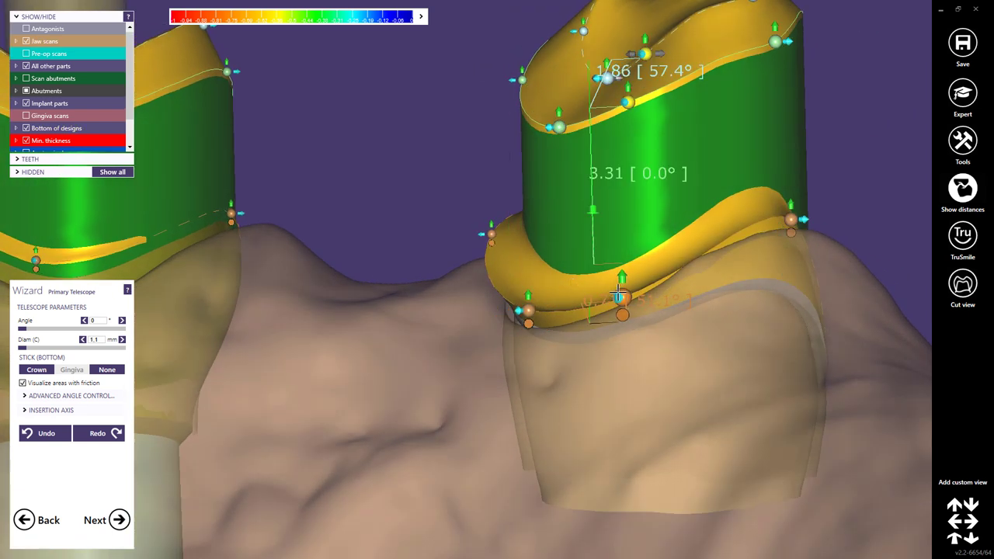
click(791, 220)
drag(787, 216, 787, 214)
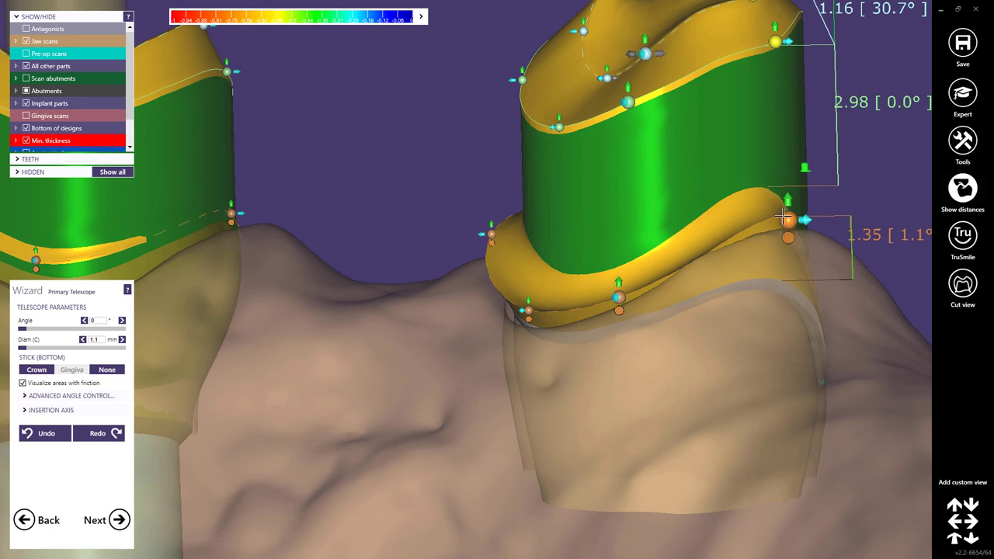
right_drag(787, 214, 765, 217)
drag(749, 43, 683, 159)
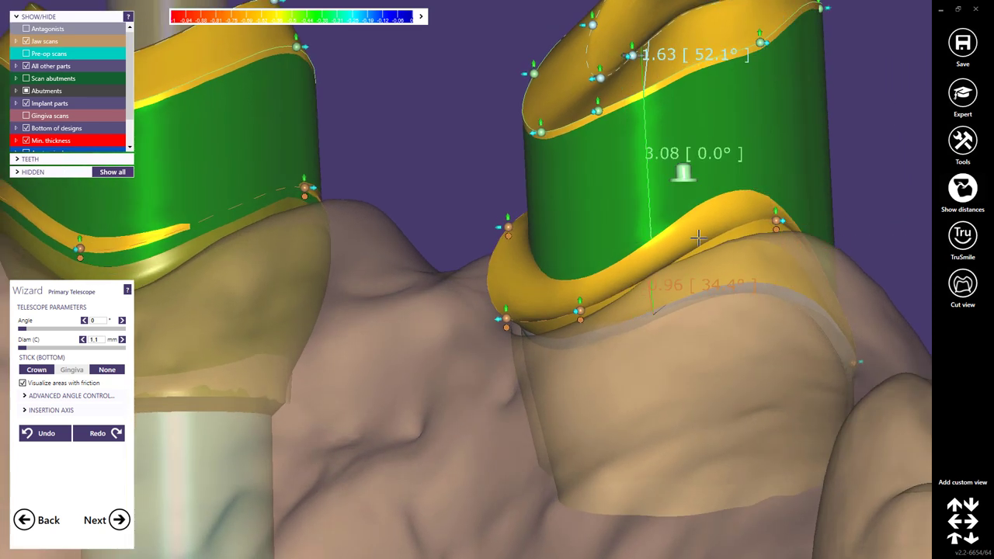
right_drag(763, 253, 466, 189)
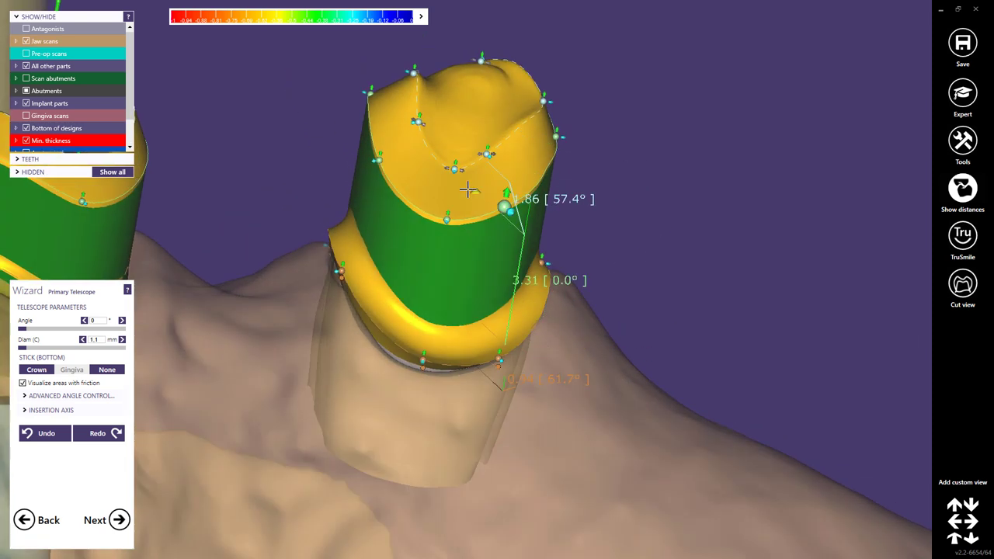
click(455, 170)
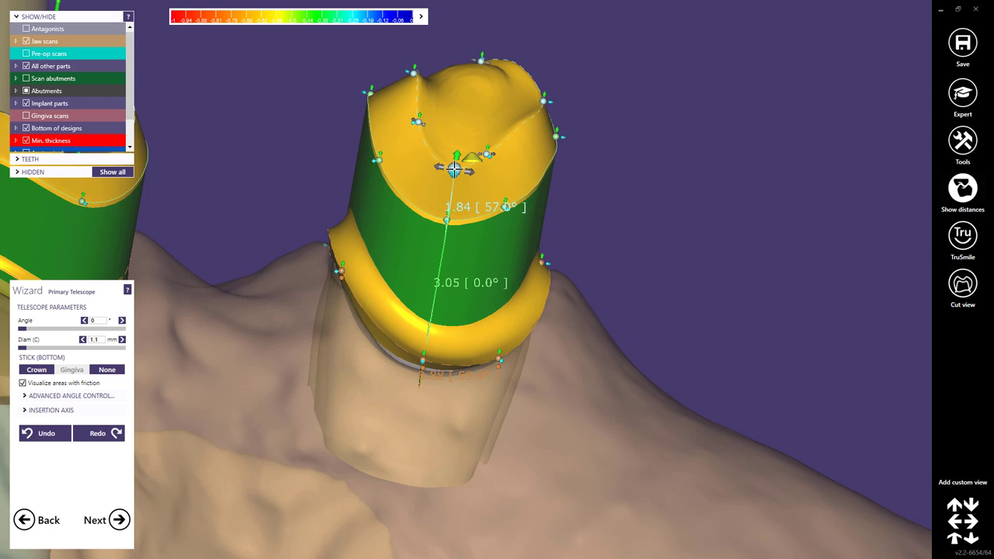
key(Delete)
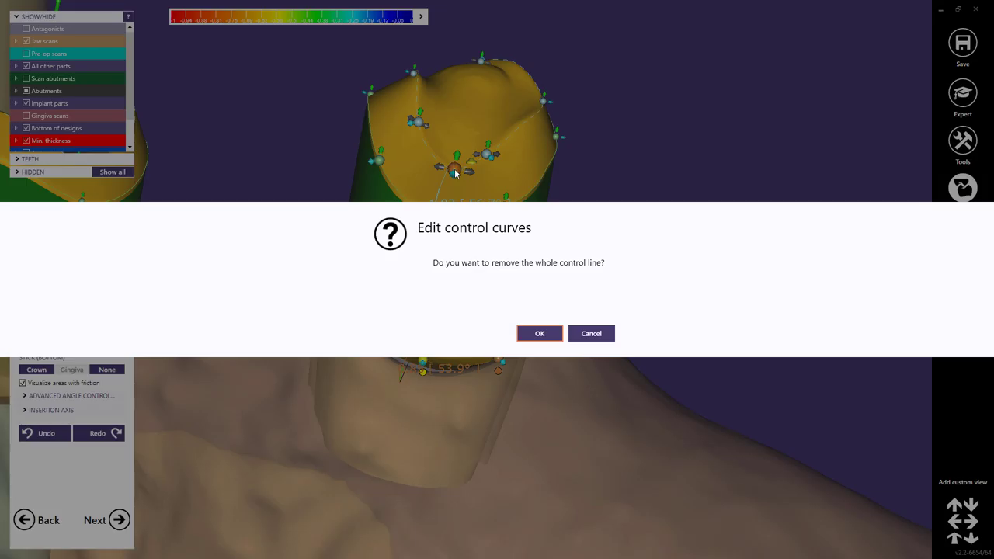
Step: Confirm removing the whole control line, then reposition the telescope's top and bottom margin points
click(540, 334)
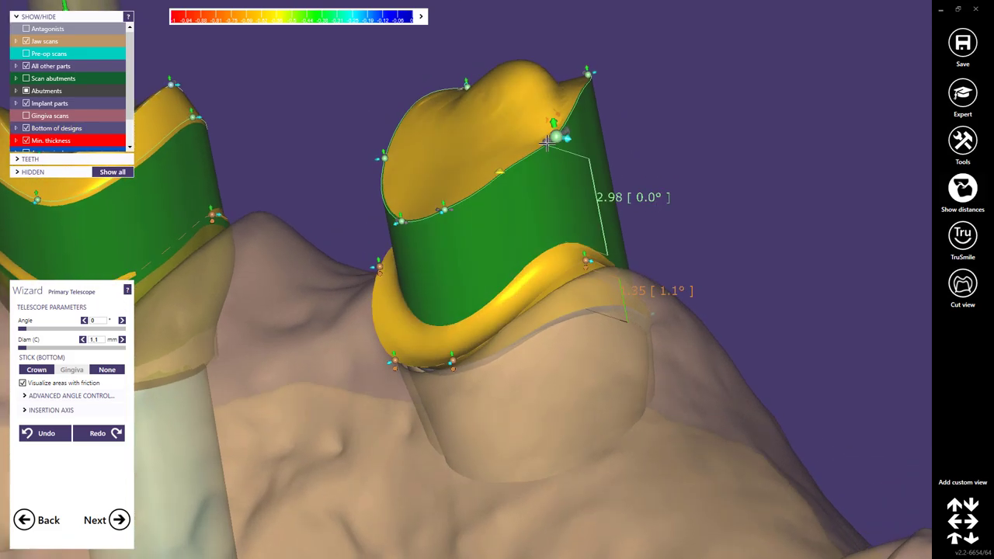
scroll(546, 140, up, 1)
right_drag(571, 128, 544, 162)
drag(554, 129, 512, 160)
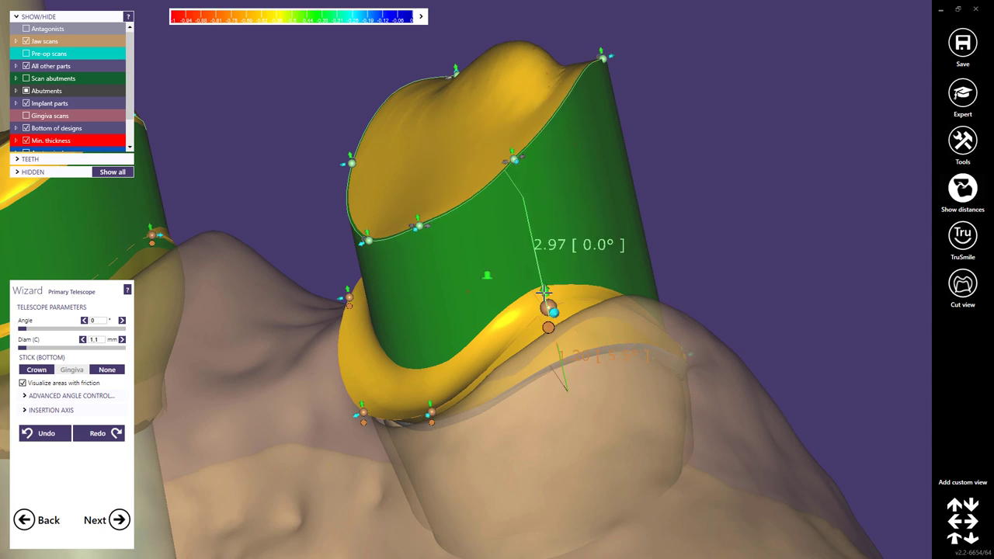
drag(545, 292, 553, 319)
right_drag(552, 318, 464, 363)
drag(465, 365, 471, 363)
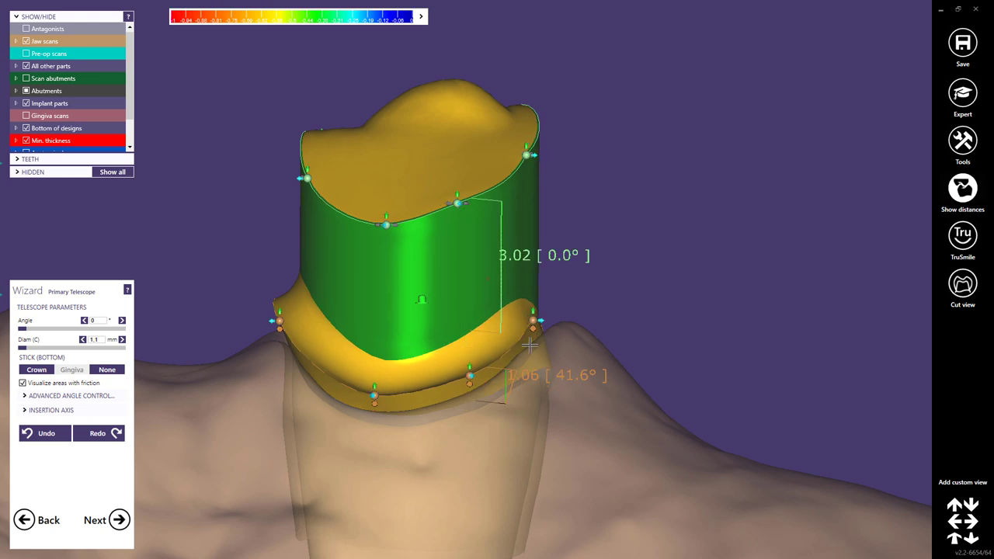
right_drag(471, 363, 533, 317)
drag(533, 317, 548, 284)
Step: Reshape the neighbouring right telescope's margin until it reads 0.67 mm at 0.0°
right_drag(531, 326, 677, 342)
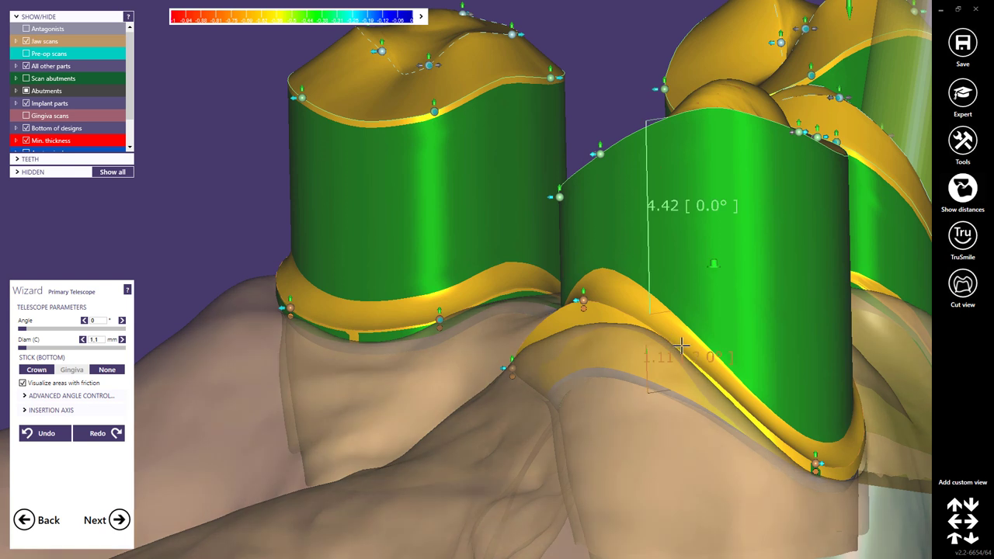
right_drag(792, 381, 639, 336)
mouse_move(493, 350)
mouse_down()
mouse_move(472, 359)
mouse_move(490, 357)
mouse_up()
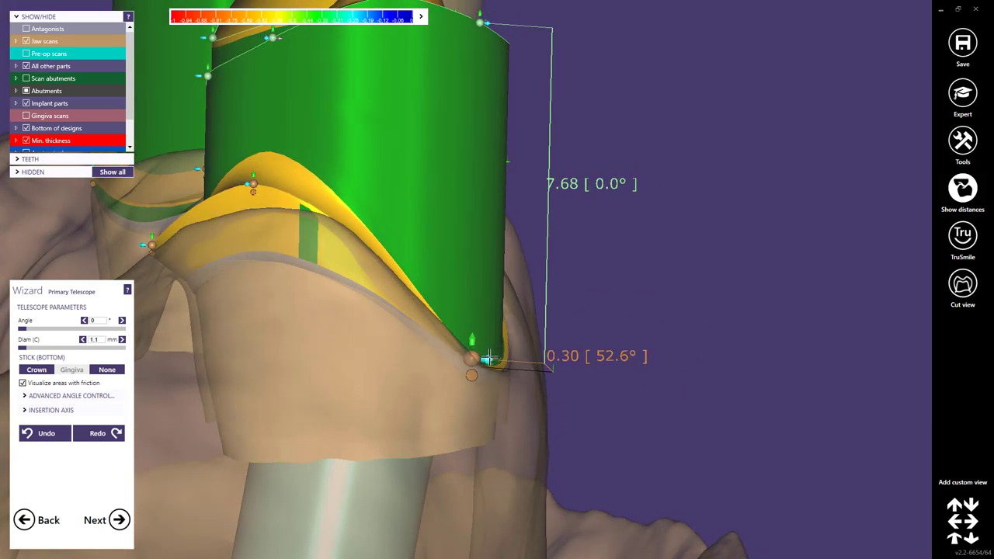
right_drag(497, 342, 579, 198)
drag(582, 190, 572, 204)
right_drag(571, 204, 298, 278)
Step: Raise the left crown's margin and shift its lower collar handles toward the gum line
drag(298, 278, 342, 265)
right_drag(341, 265, 451, 233)
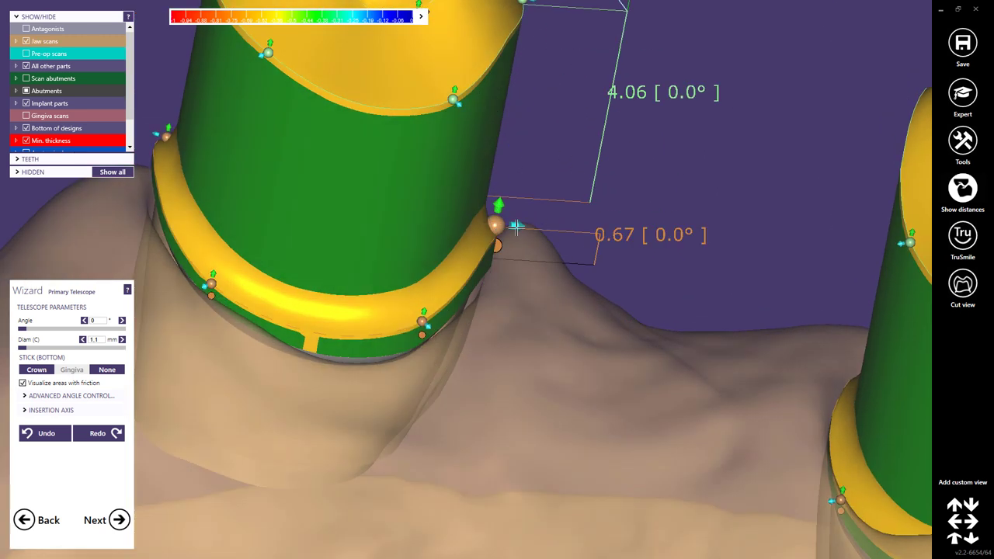
drag(497, 224, 520, 229)
drag(421, 321, 439, 336)
right_drag(370, 329, 322, 226)
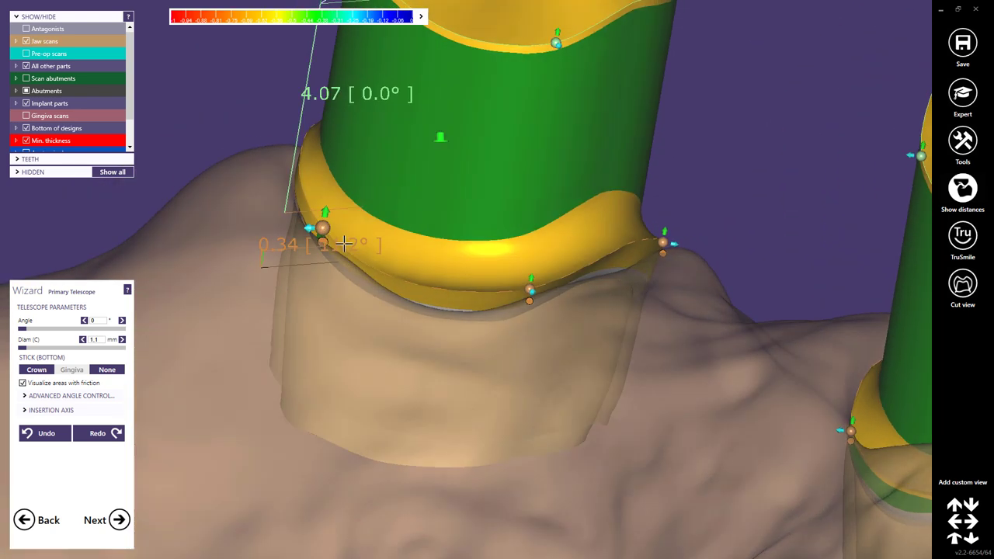
drag(309, 228, 307, 217)
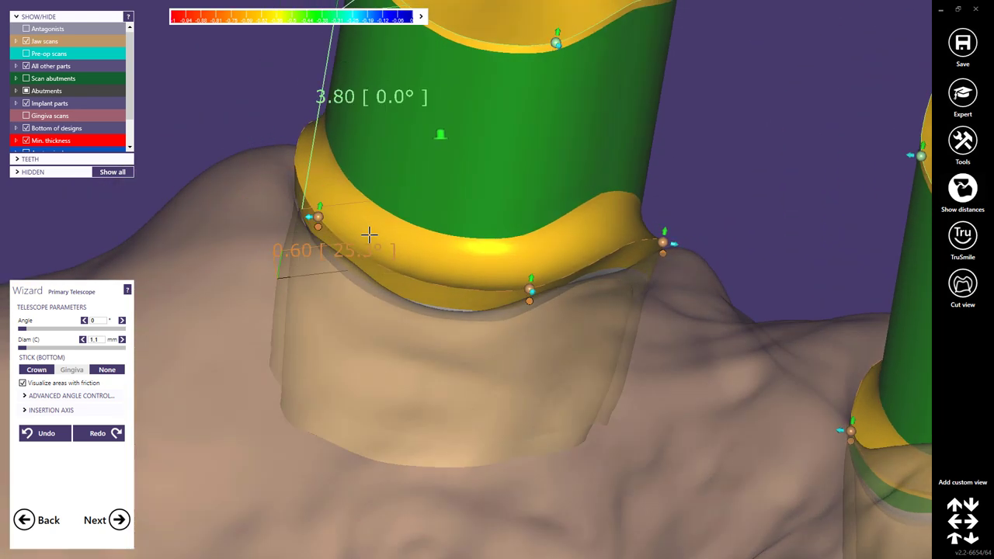
Step: Add a margin control point and fine-tune the collar edge to a 4.36 mm wall at 0.0°
click(429, 278)
right_drag(431, 285, 425, 288)
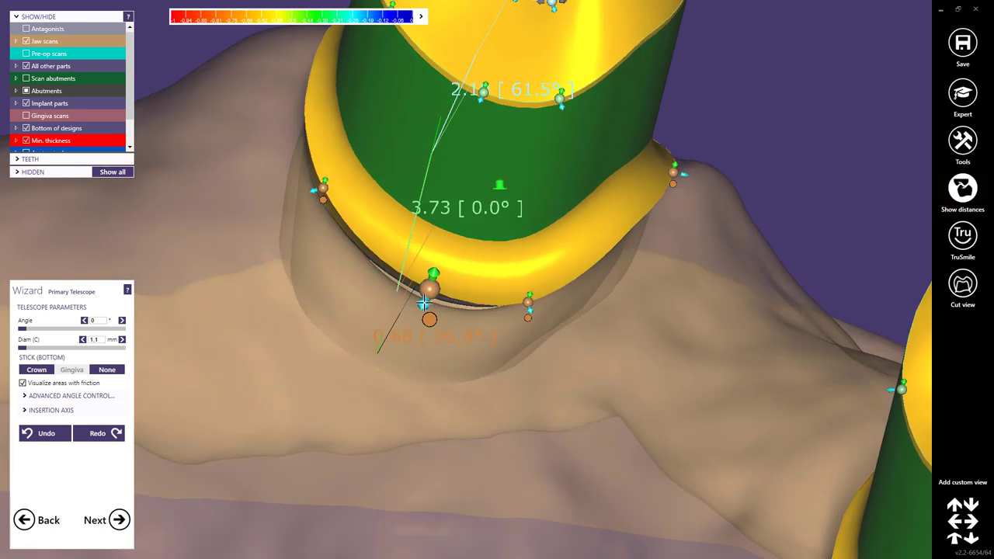
drag(423, 303, 419, 312)
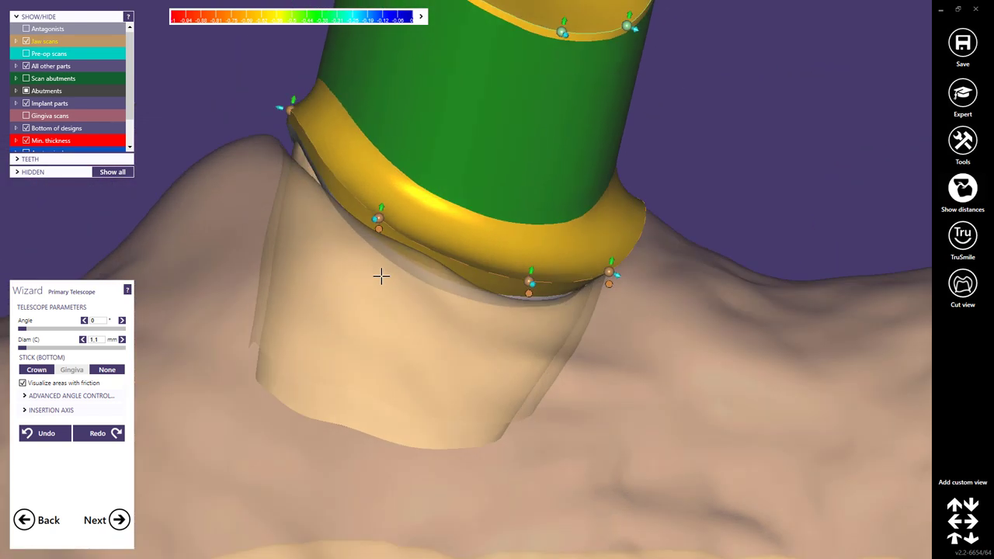
mouse_move(290, 109)
mouse_down()
mouse_move(295, 97)
mouse_move(289, 124)
mouse_up()
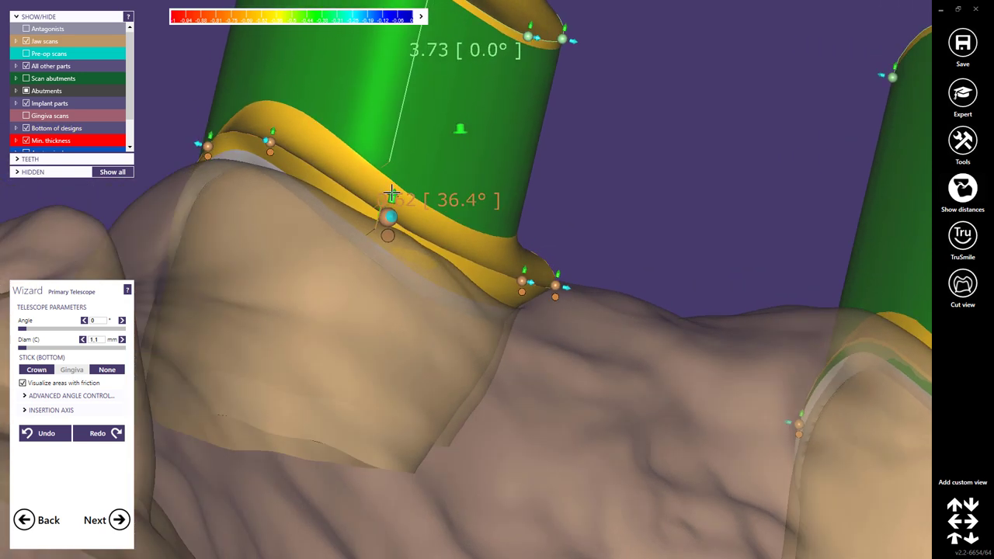
drag(390, 194, 393, 193)
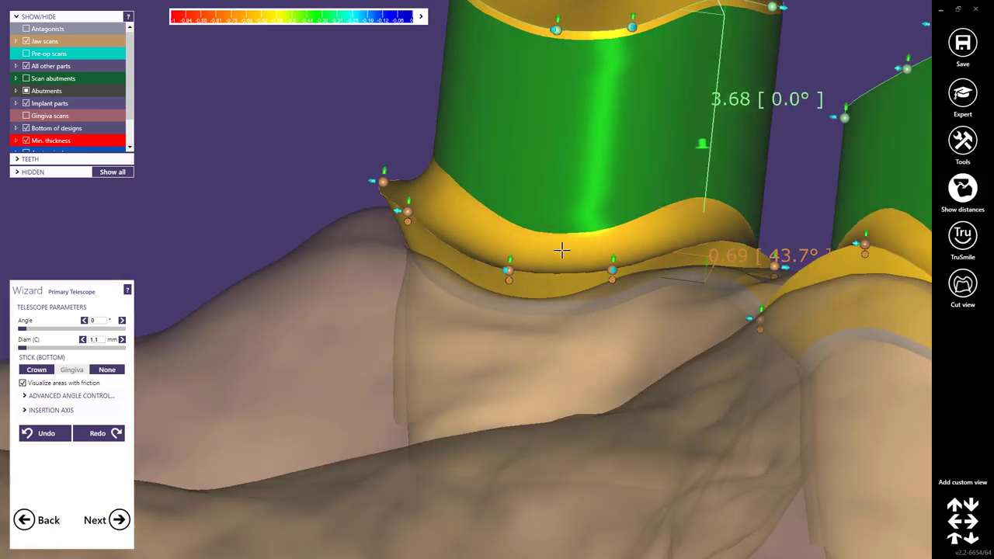
drag(617, 270, 594, 253)
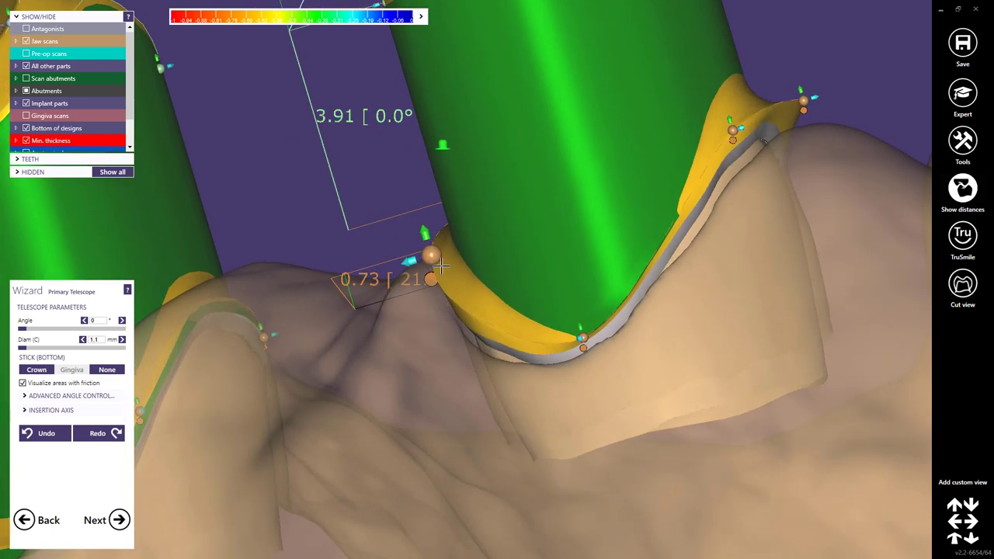
drag(445, 268, 452, 278)
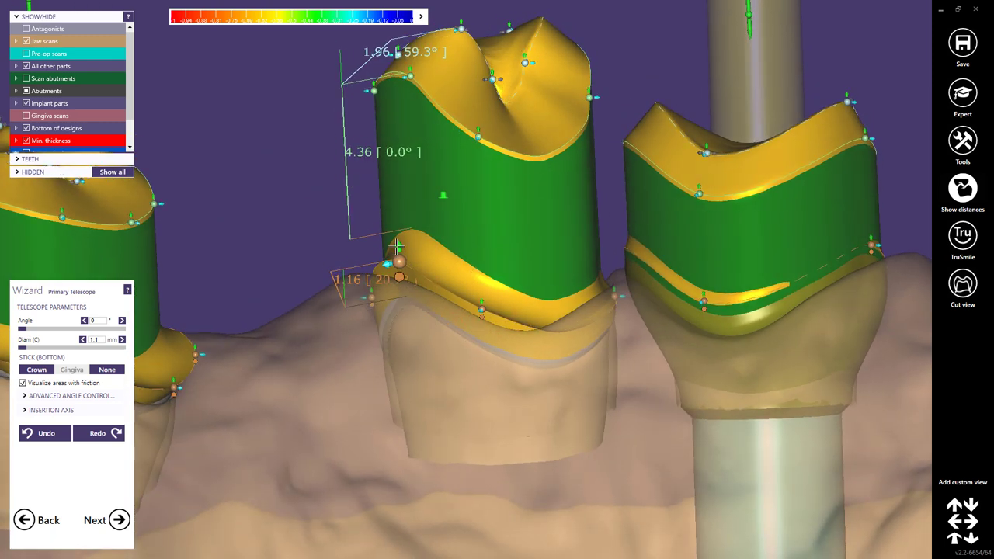
drag(396, 247, 397, 255)
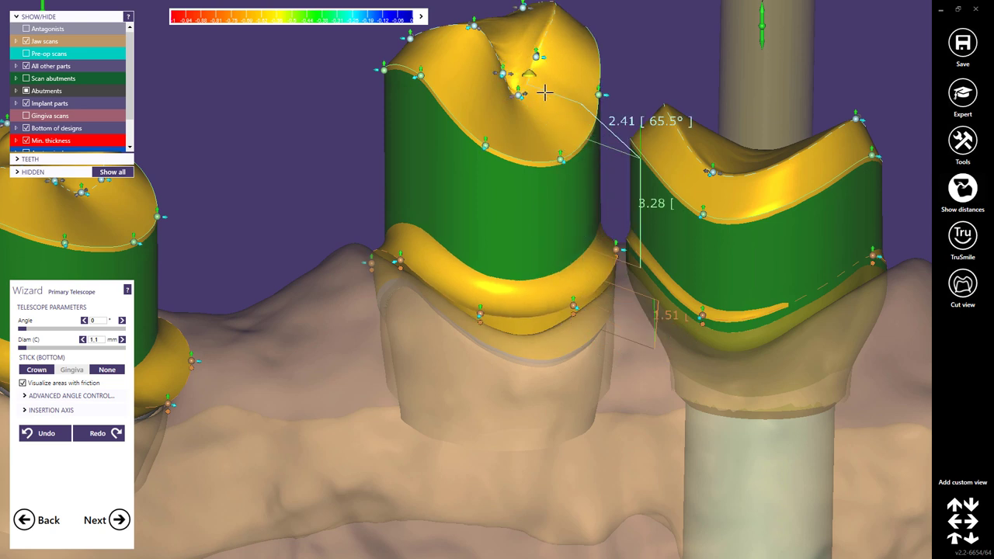
Step: Remove the first crown's control line and reposition its margin points lower against the gum
right_click(516, 95)
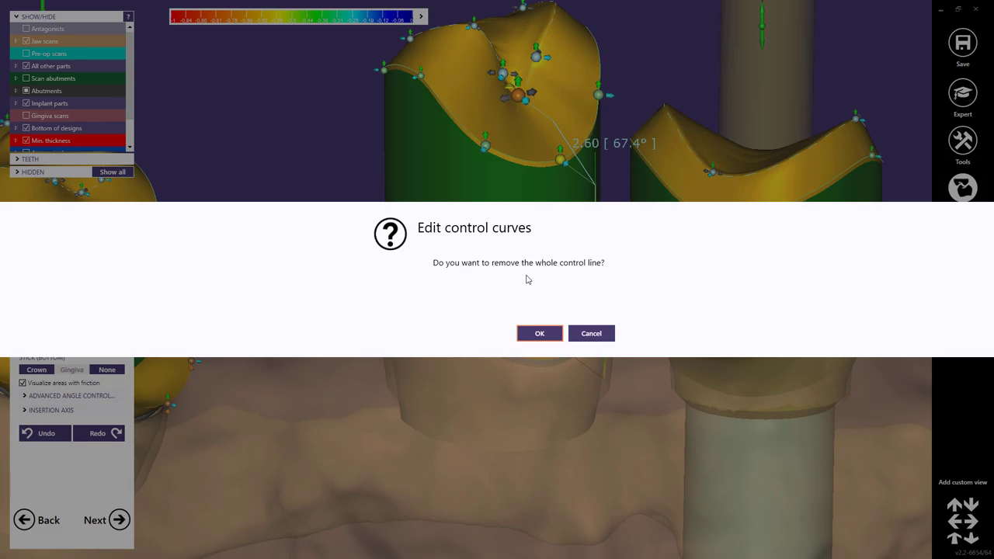
click(539, 334)
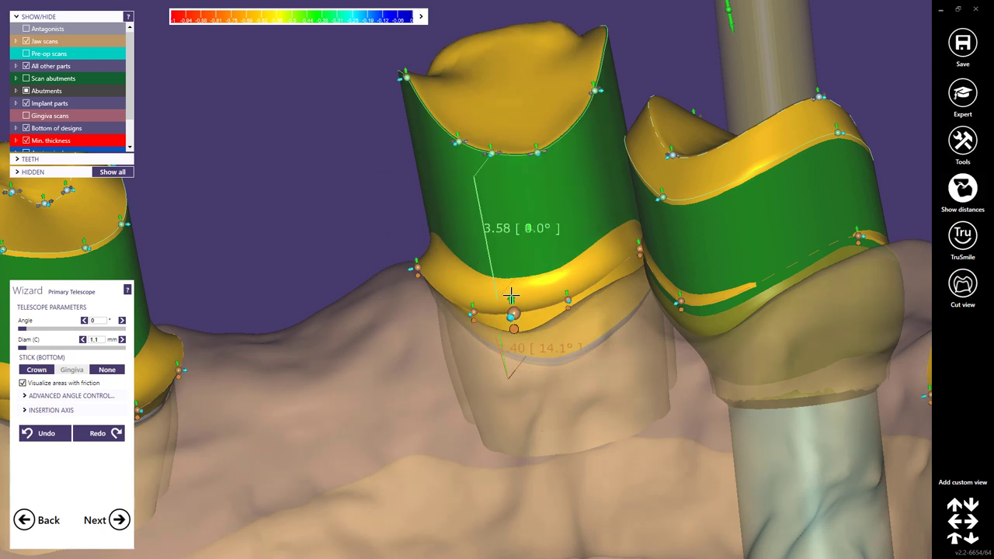
drag(511, 293, 515, 313)
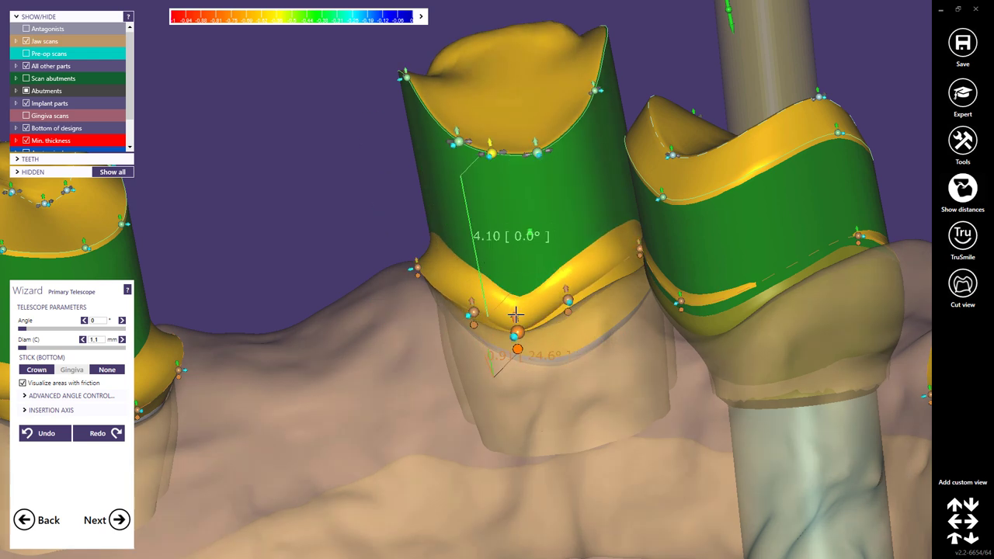
right_drag(515, 307, 615, 247)
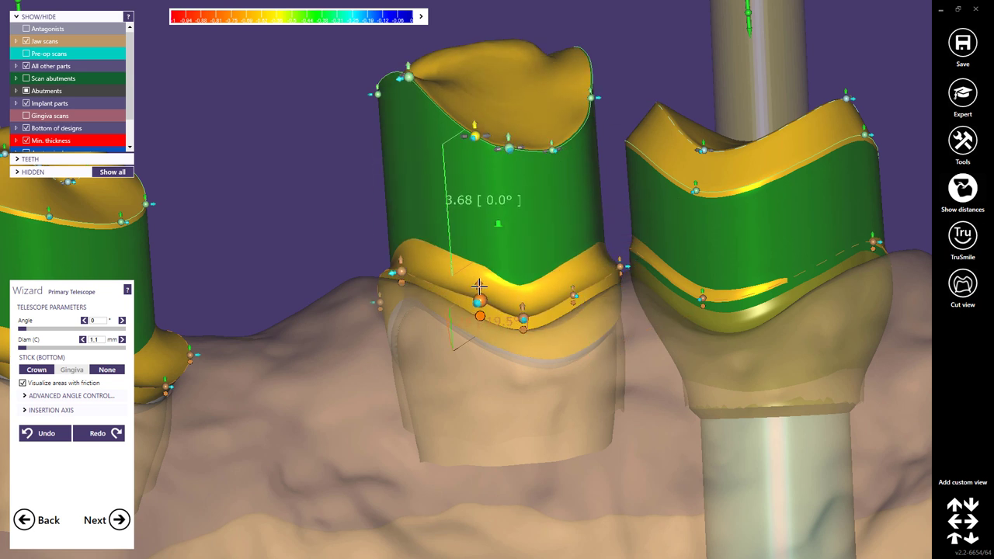
drag(415, 263, 399, 249)
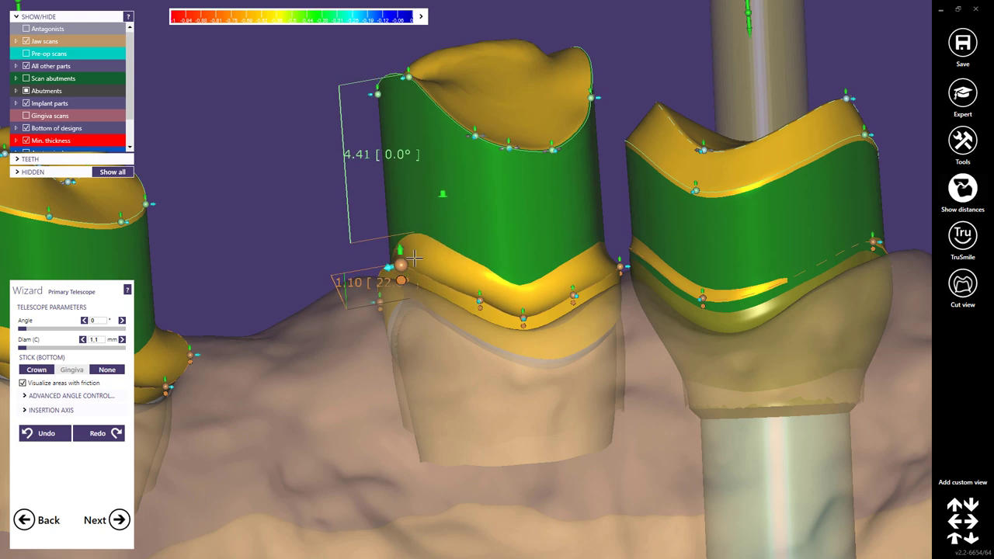
right_drag(414, 259, 464, 289)
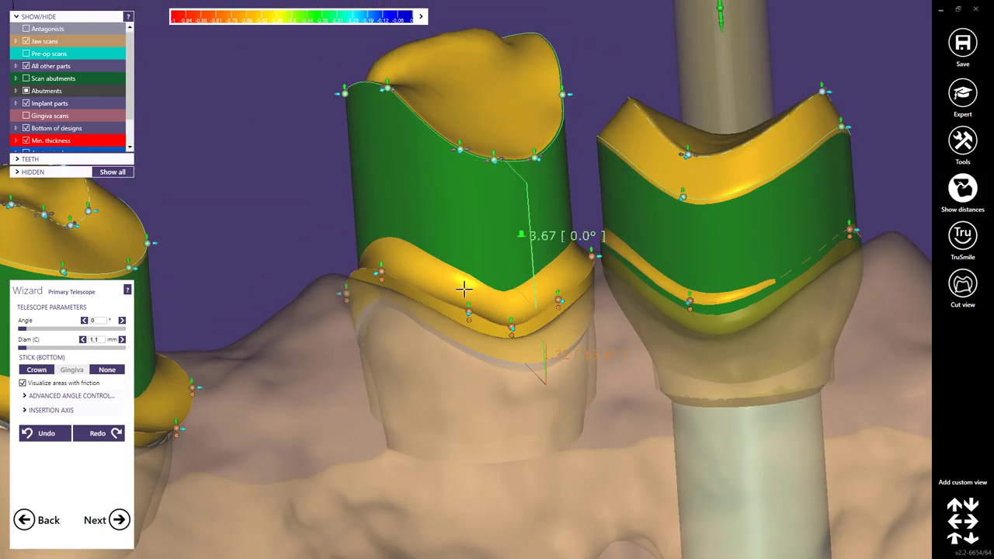
scroll(463, 288, down, 2)
Step: Remove the left crown's control line and lower the middle crown's margin points
ctrl+click(190, 242)
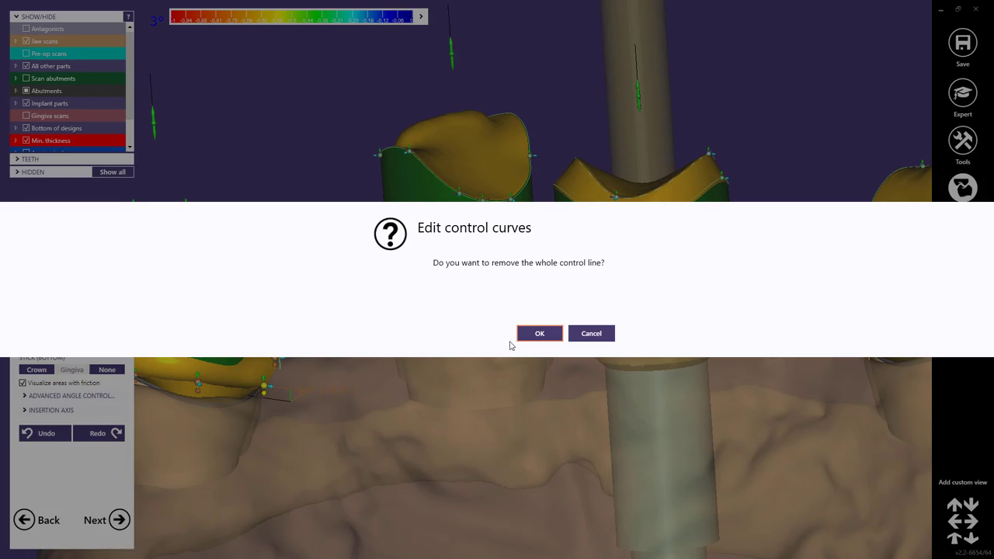
click(531, 336)
right_drag(531, 336, 472, 307)
scroll(527, 309, up, 3)
scroll(515, 264, up, 2)
scroll(472, 306, up, 2)
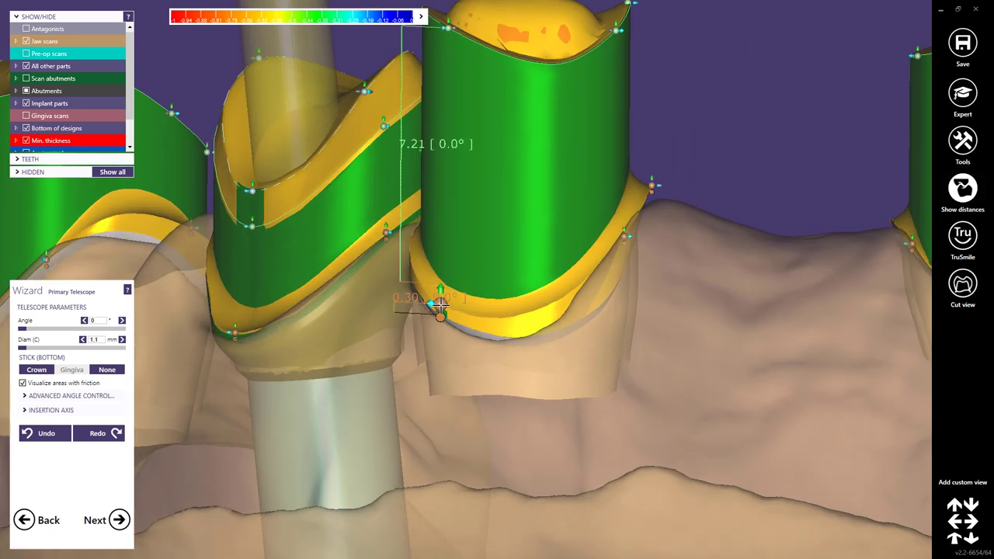
drag(440, 305, 449, 315)
right_drag(504, 321, 537, 321)
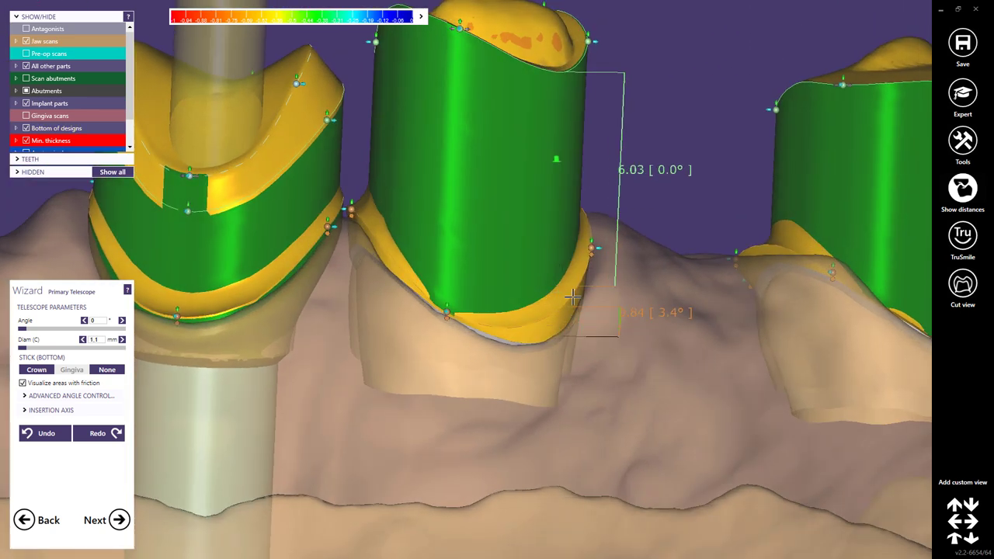
drag(572, 295, 559, 327)
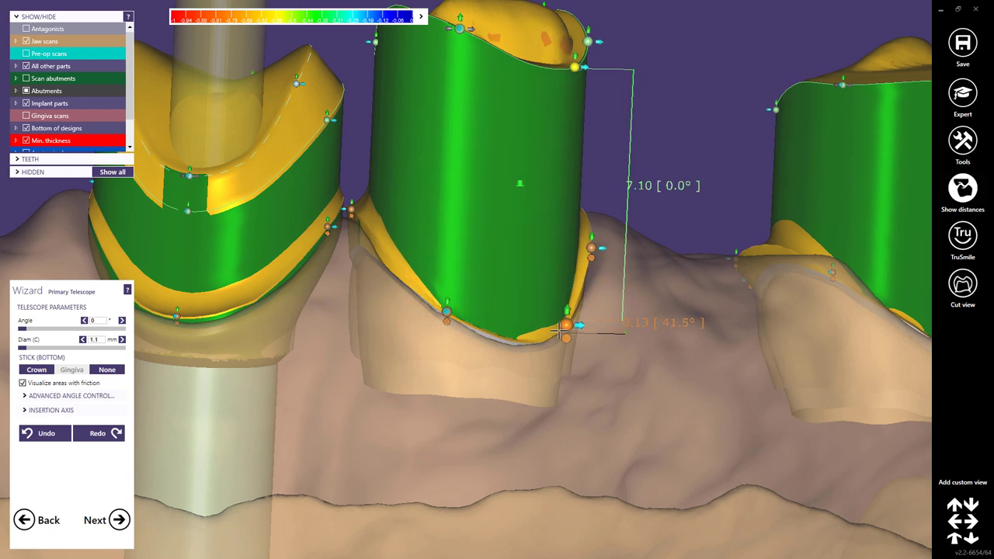
right_drag(527, 309, 434, 264)
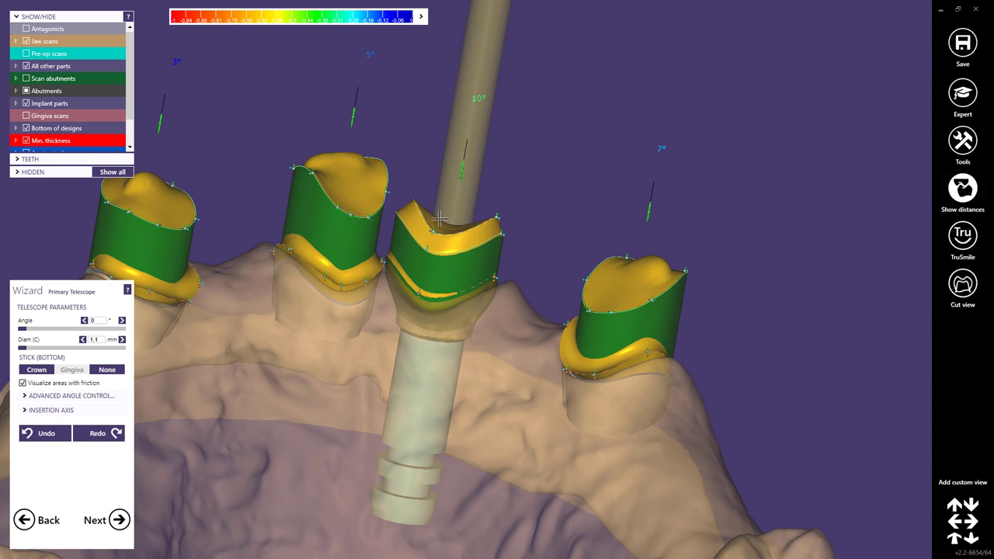
scroll(439, 222, up, 5)
middle_drag(435, 250, 467, 284)
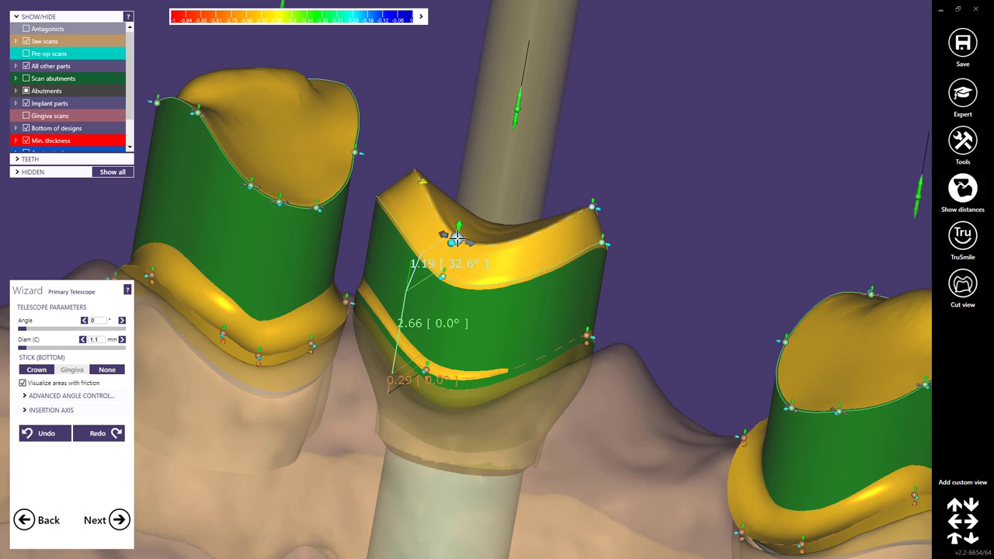
Step: Remove the middle crown's control line
right_click(457, 237)
click(538, 333)
right_drag(538, 334, 443, 166)
right_click(443, 169)
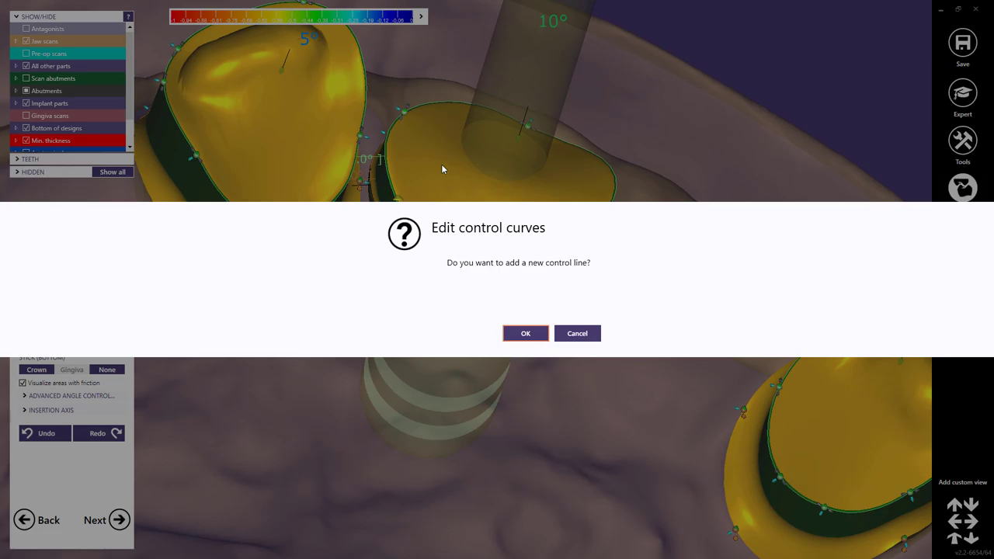
click(524, 333)
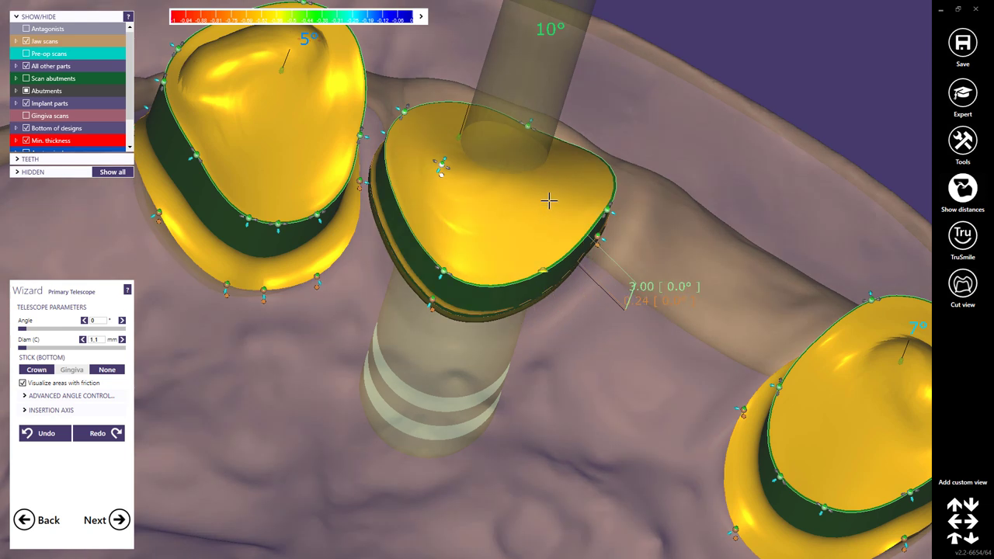
right_drag(506, 204, 492, 247)
drag(491, 247, 555, 180)
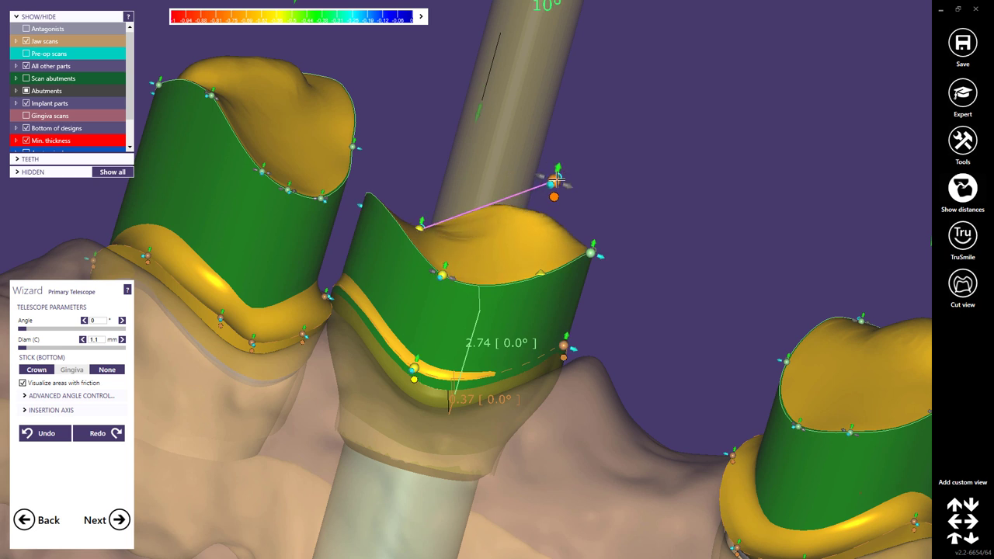
drag(421, 221, 410, 103)
drag(555, 180, 595, 149)
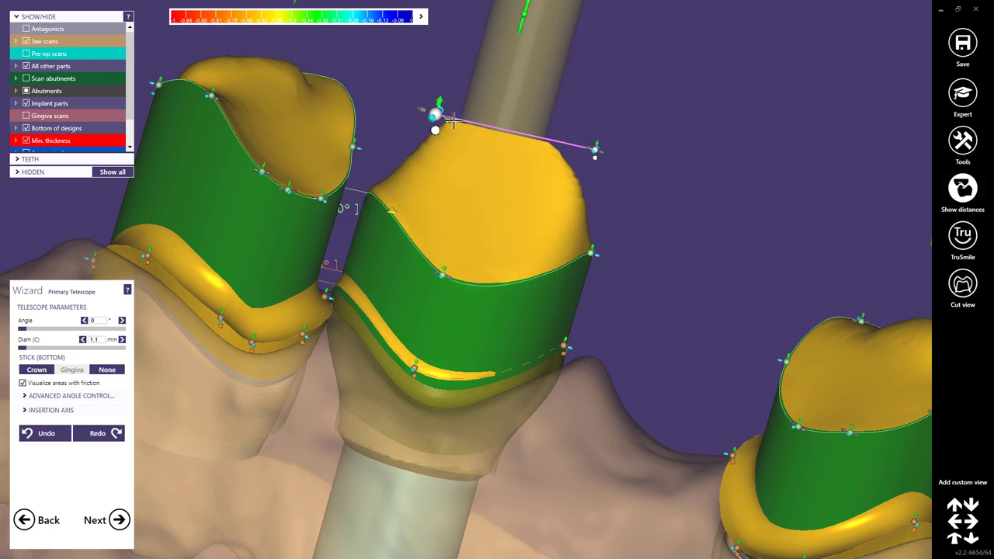
drag(433, 104, 426, 106)
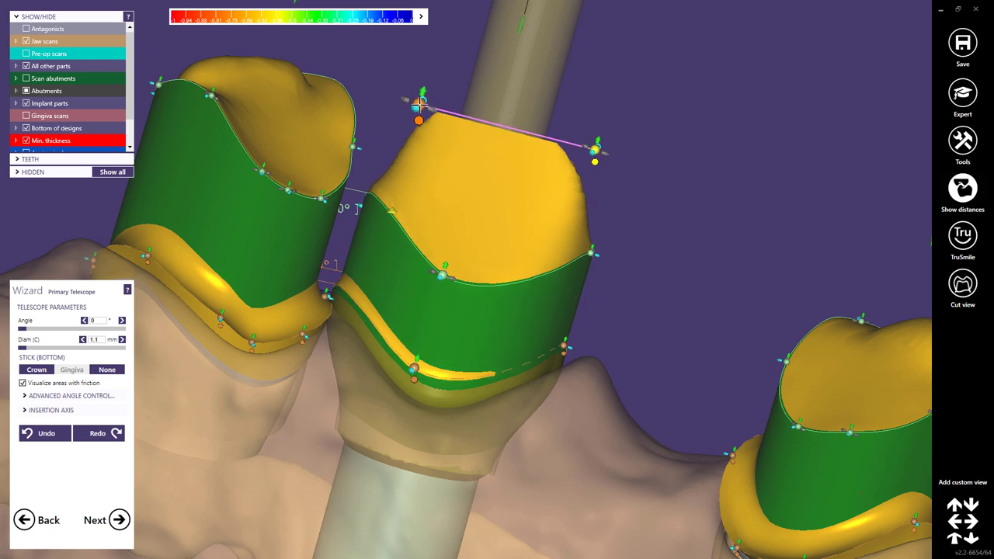
right_drag(420, 104, 548, 186)
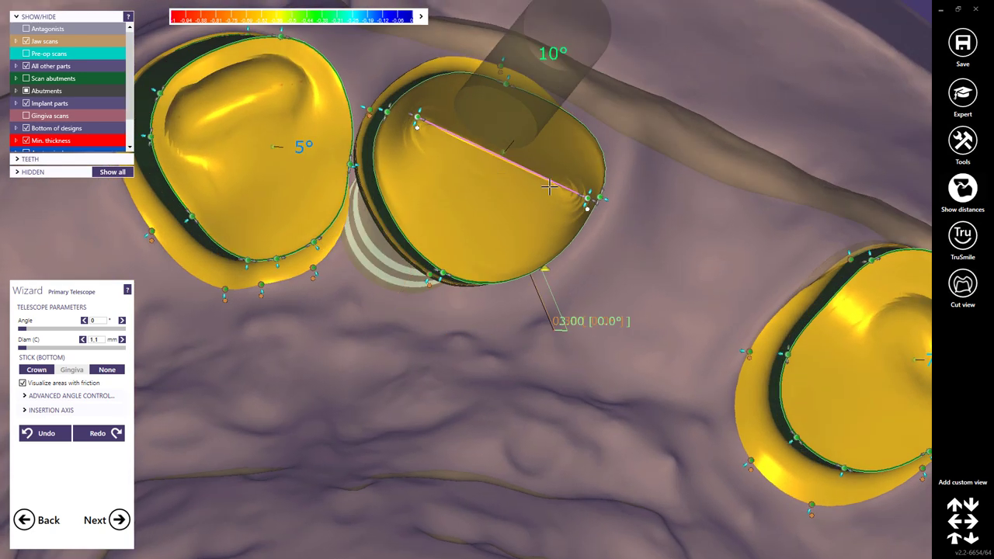
drag(592, 196, 575, 152)
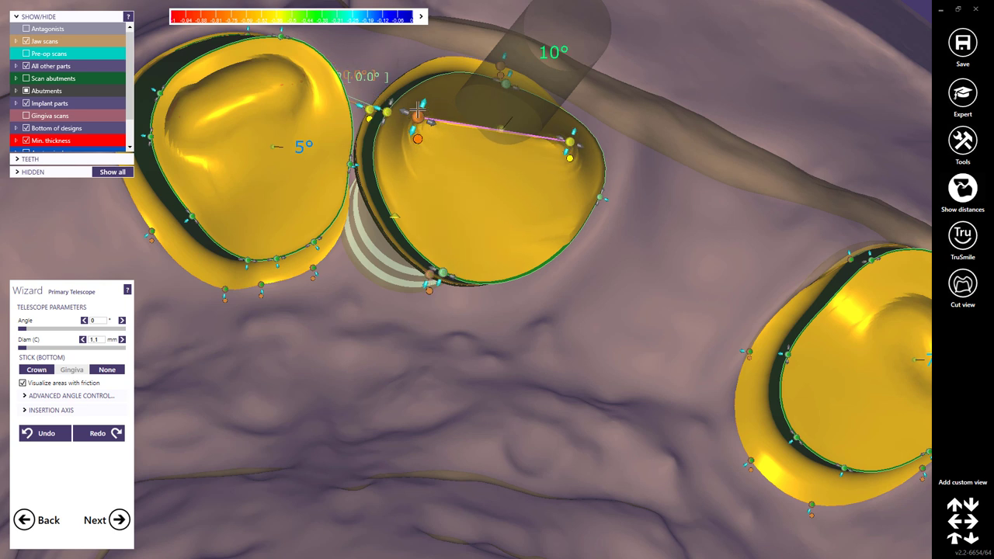
right_drag(419, 111, 425, 99)
scroll(426, 99, up, 3)
drag(437, 72, 460, 83)
right_drag(492, 149, 425, 405)
scroll(539, 298, up, 2)
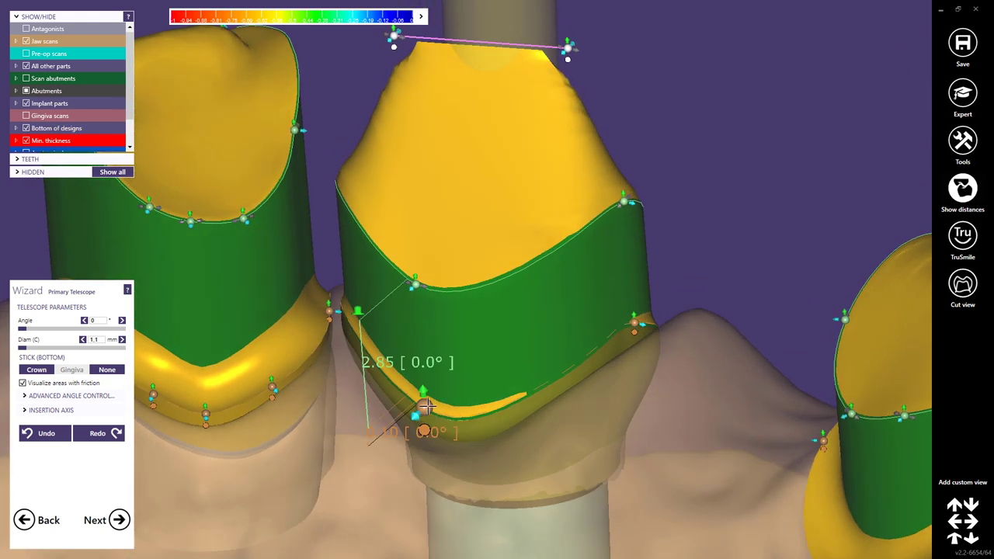
drag(417, 416, 437, 365)
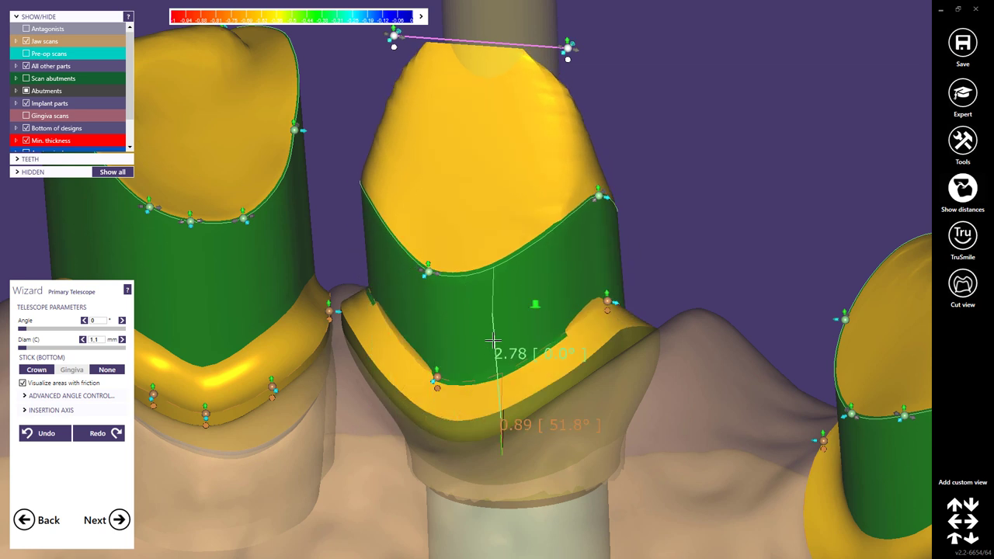
mouse_move(493, 340)
right_down()
mouse_move(508, 406)
mouse_move(507, 345)
right_up()
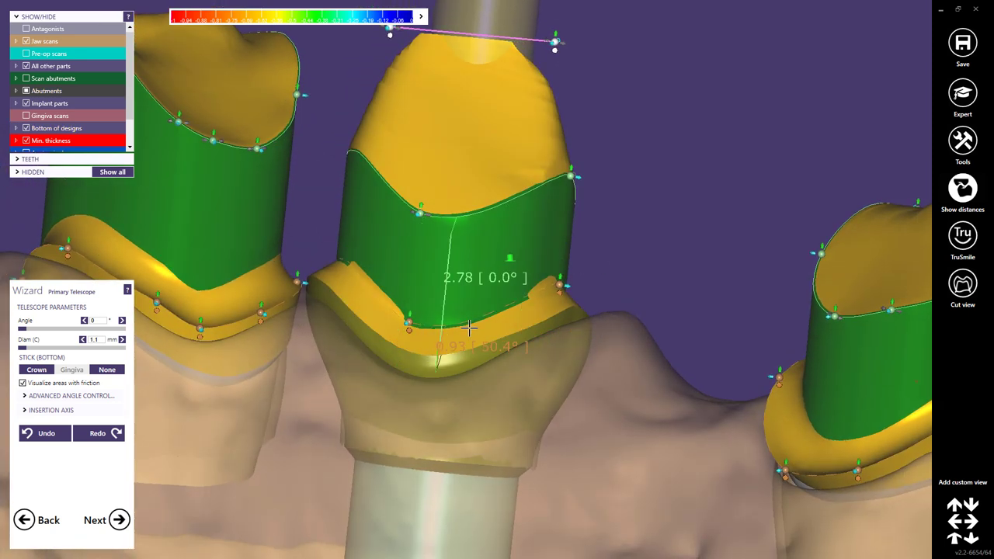
right_drag(401, 360, 404, 313)
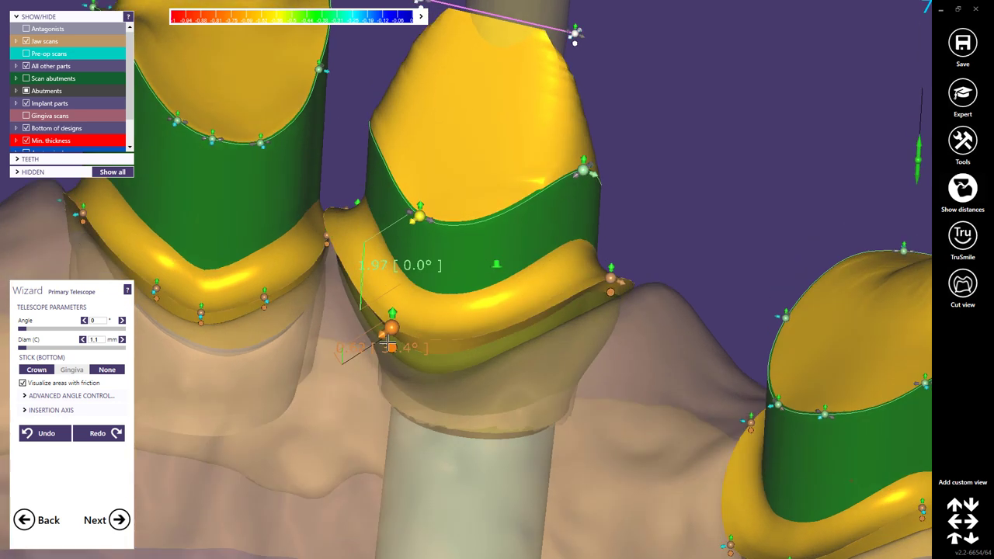
right_drag(384, 347, 392, 312)
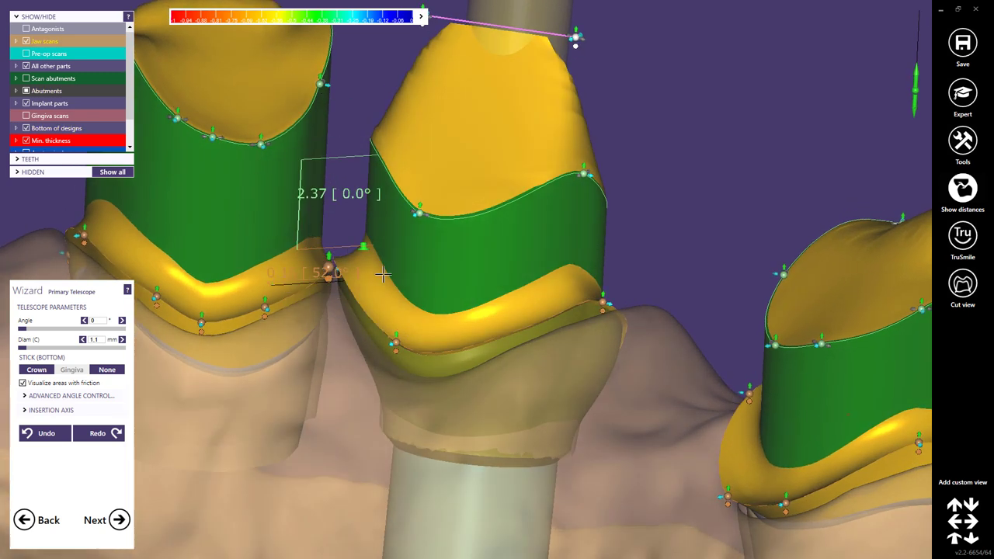
right_drag(419, 310, 711, 266)
double_click(281, 249)
right_drag(455, 249, 407, 221)
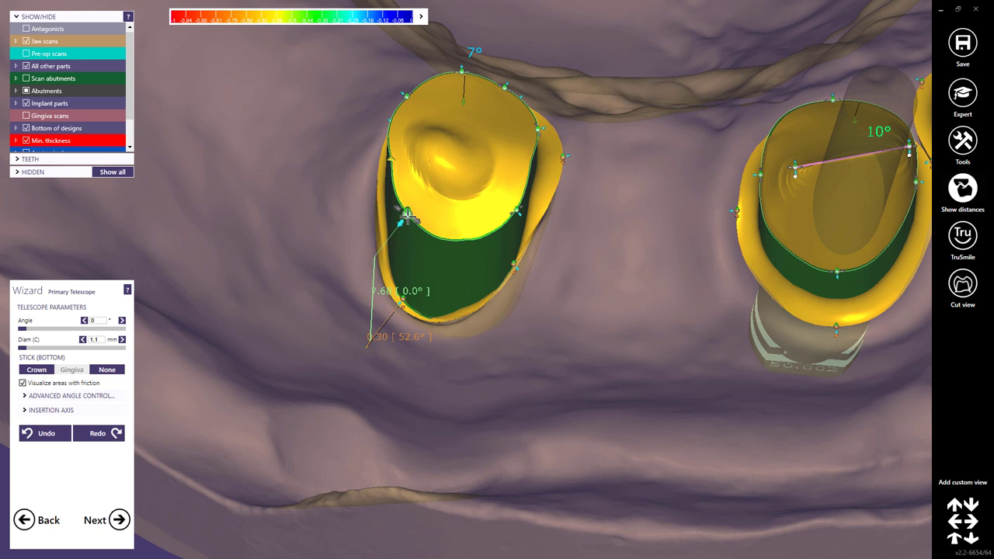
Step: Toggle crown transparency, then pull one telescope's green wall edge inward to narrow it
right_drag(436, 321, 424, 393)
shift+middle_click(455, 306)
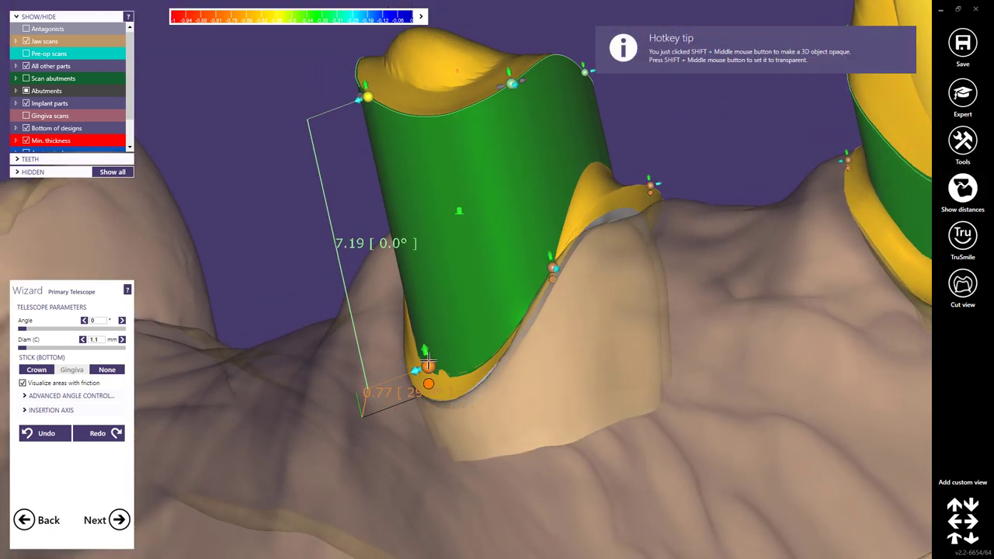
right_drag(461, 334, 516, 275)
shift+middle_click(457, 324)
shift+middle_click(443, 277)
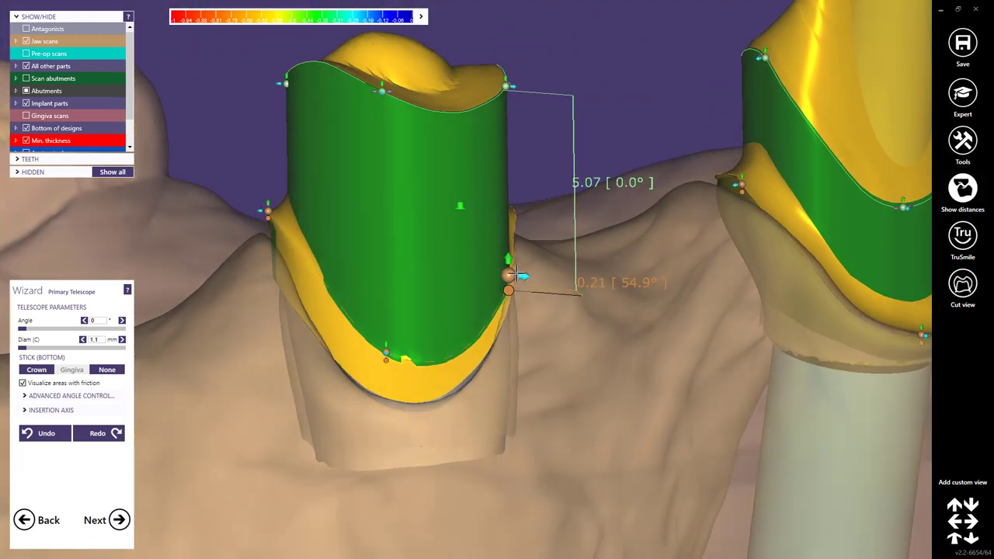
drag(499, 268, 490, 264)
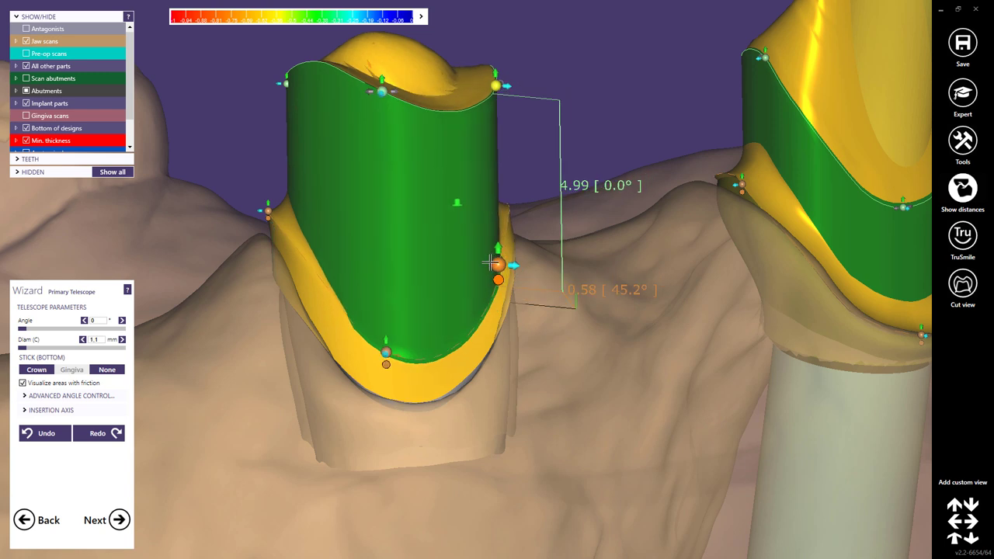
right_drag(478, 256, 637, 311)
Step: Add a control line to the right telescope and lower it, giving a 4.88 mm upper wall
scroll(637, 310, up, 4)
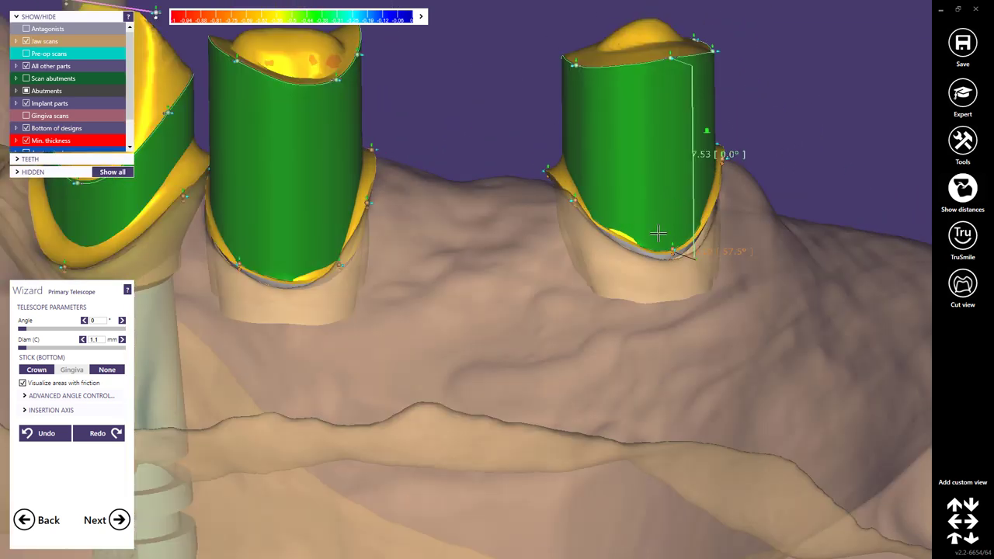
click(655, 216)
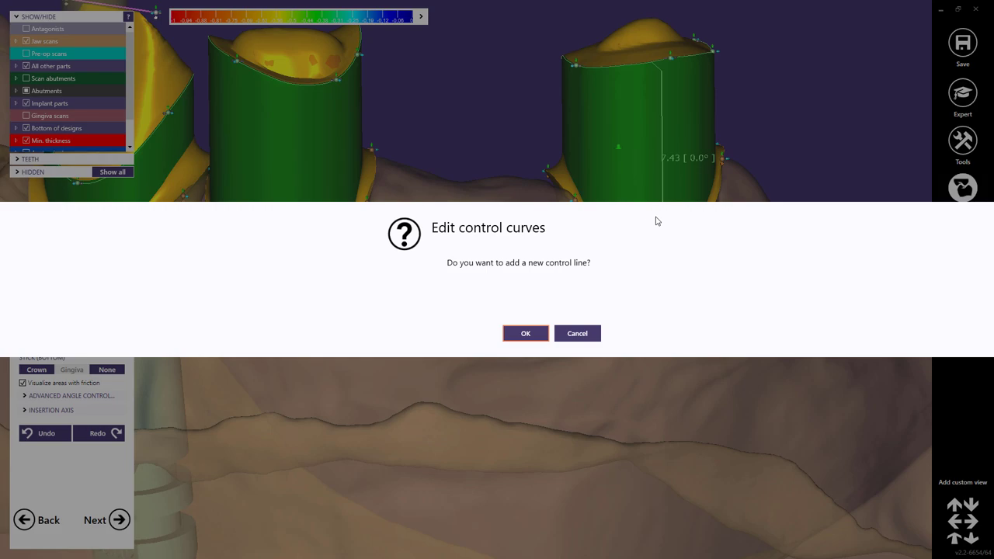
click(525, 333)
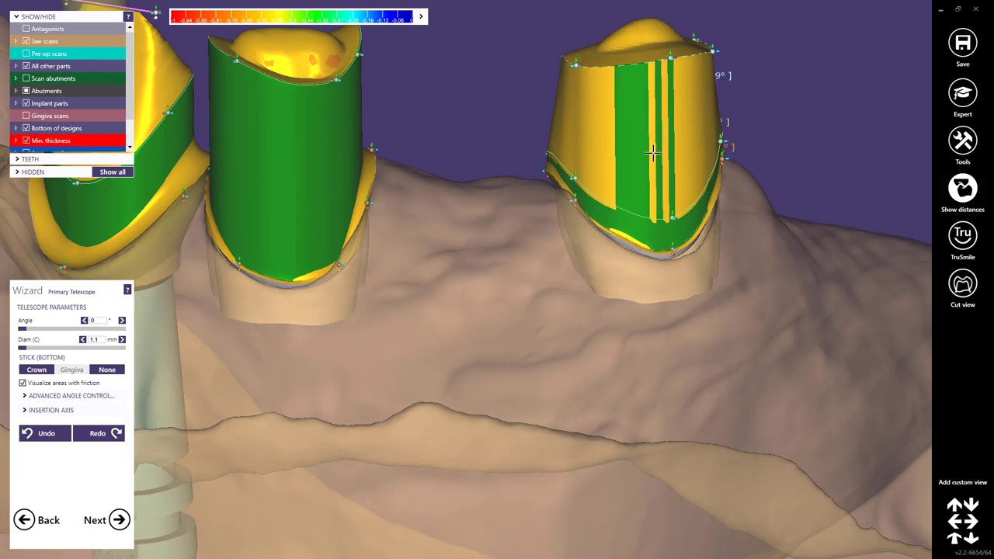
drag(652, 153, 617, 136)
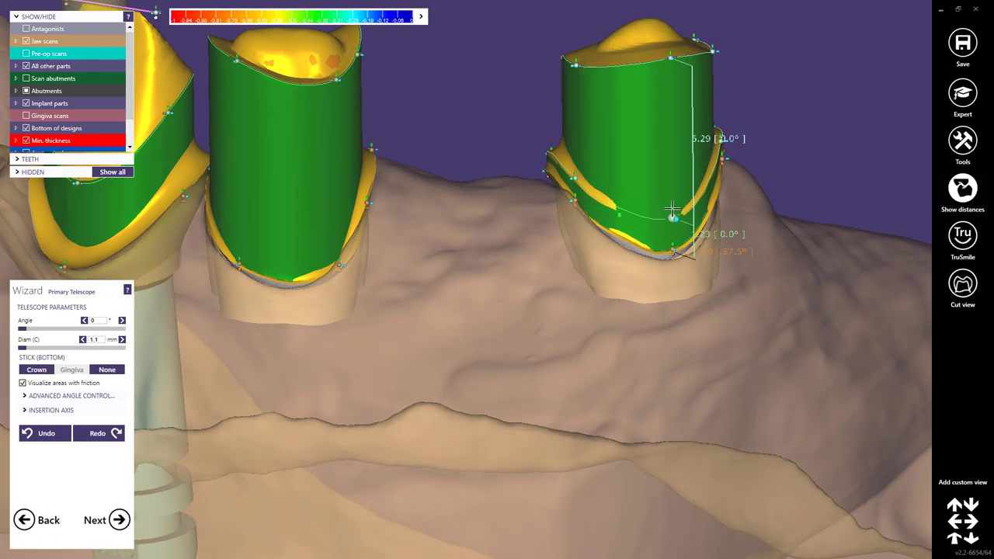
drag(672, 208, 673, 189)
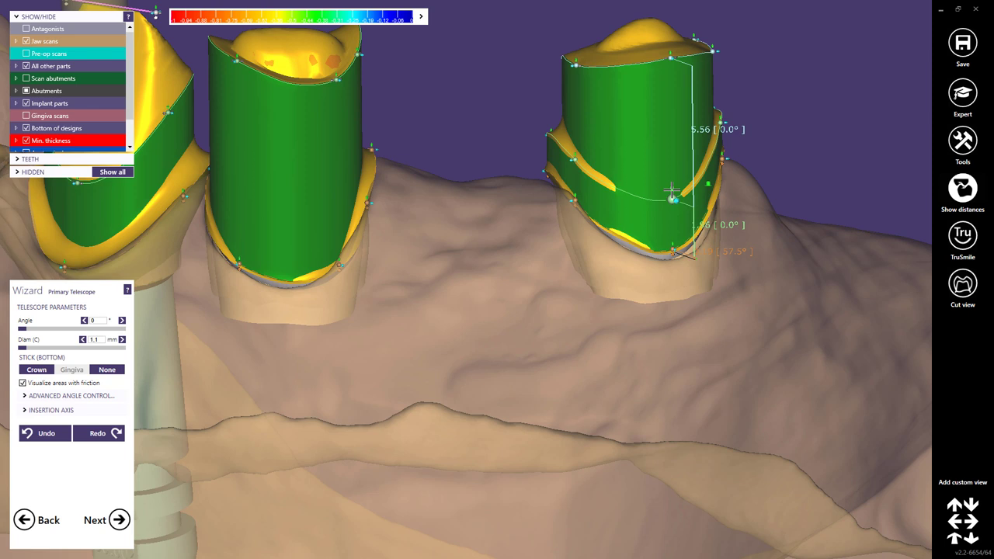
right_drag(671, 191, 654, 217)
scroll(605, 208, up, 3)
drag(588, 201, 577, 201)
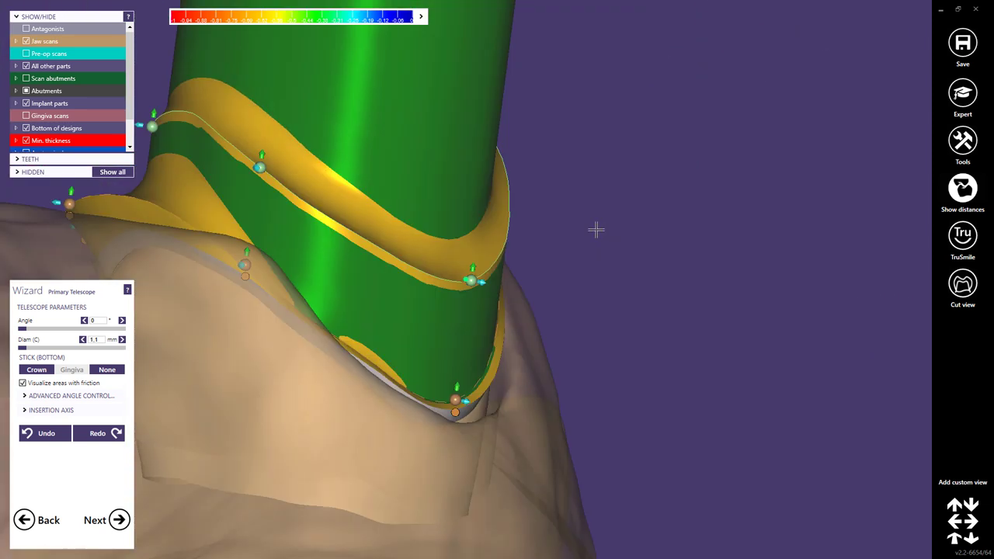
Step: Raise and lower the telescope's margin control points, bringing its wall height to 4.16 mm
mouse_move(489, 258)
drag(463, 280, 455, 303)
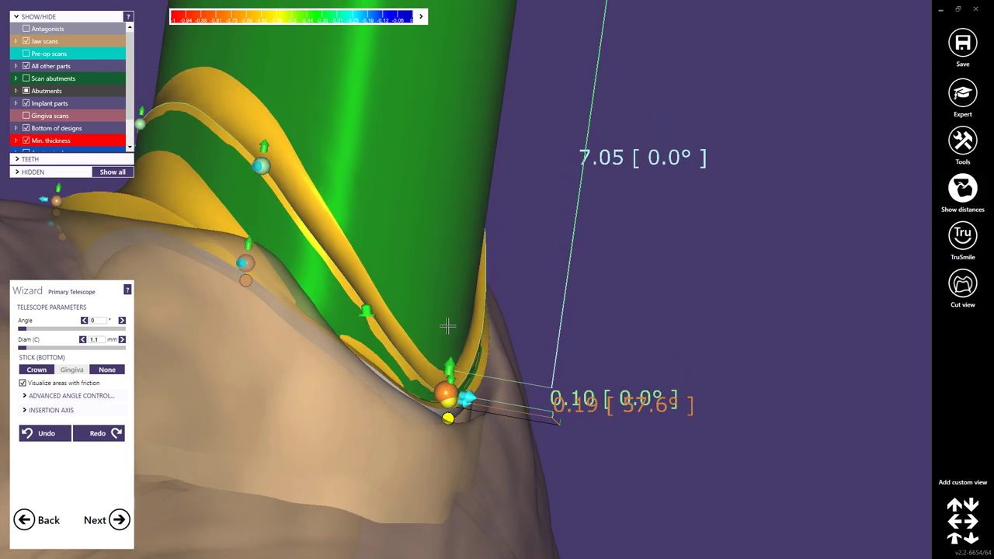
drag(450, 394, 402, 355)
right_drag(401, 355, 532, 399)
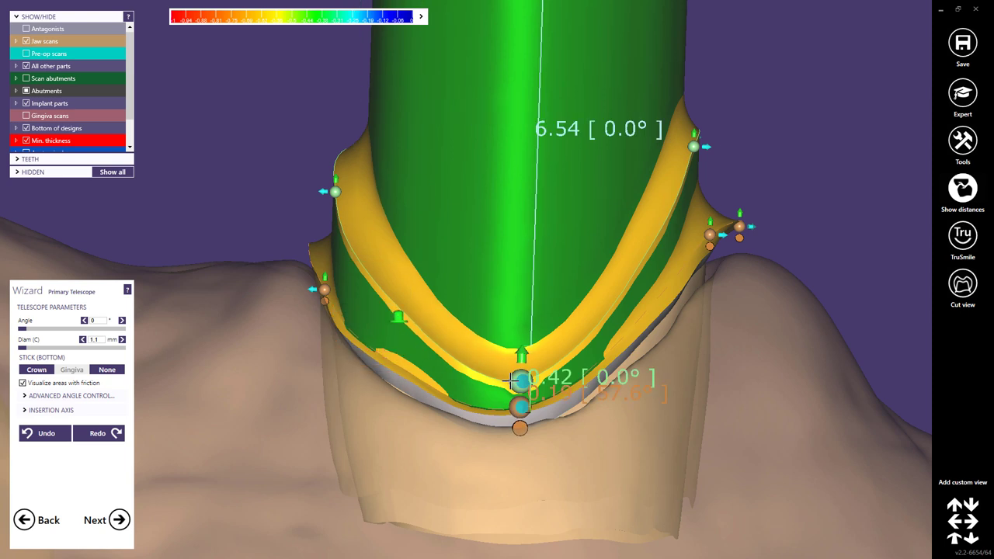
drag(512, 379, 503, 349)
right_drag(503, 349, 658, 181)
drag(618, 184, 622, 219)
drag(701, 161, 773, 237)
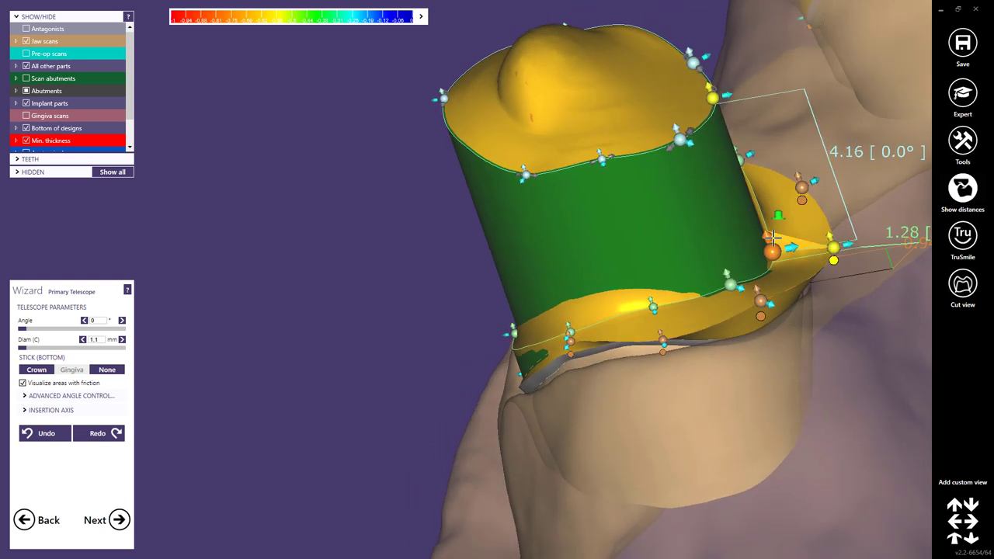
Step: Move the next telescope's margin points up and right, giving a 5.28 mm upper wall
right_drag(771, 235, 486, 204)
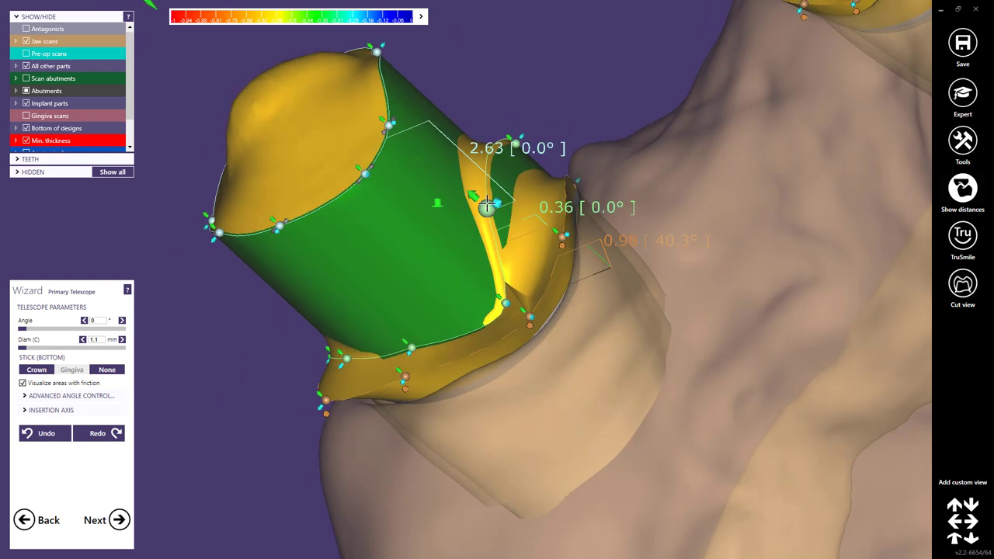
drag(475, 195, 545, 168)
right_drag(545, 168, 476, 301)
drag(475, 301, 477, 288)
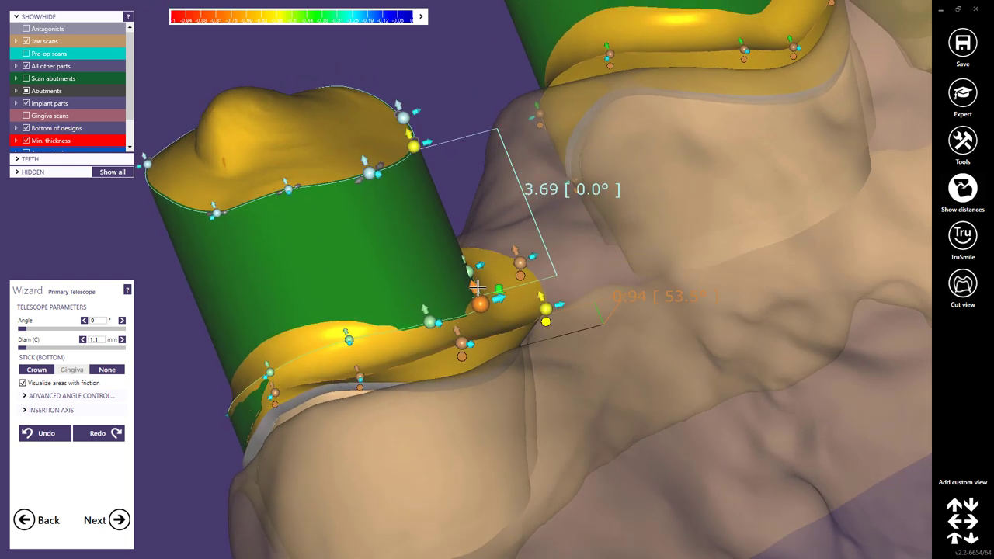
right_drag(477, 288, 532, 249)
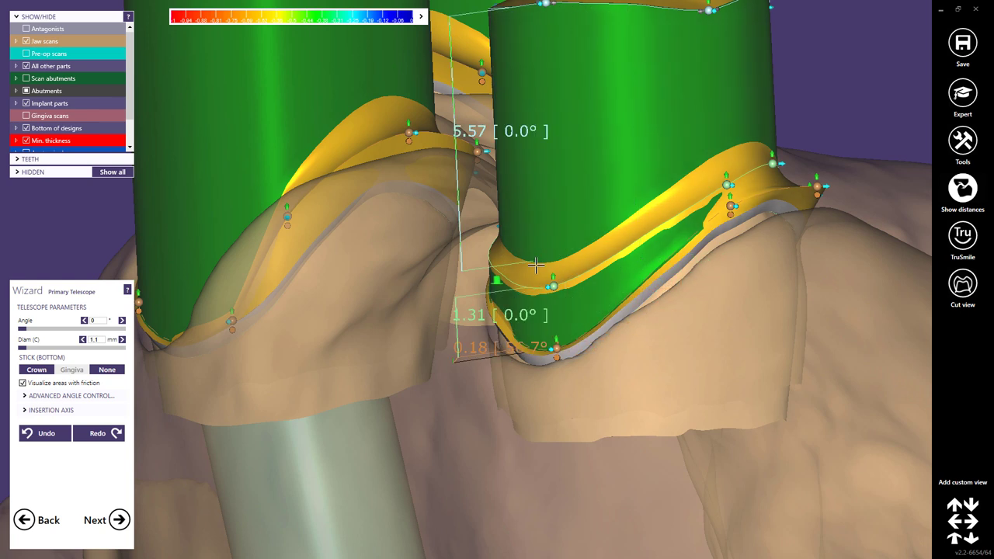
right_drag(563, 193, 557, 88)
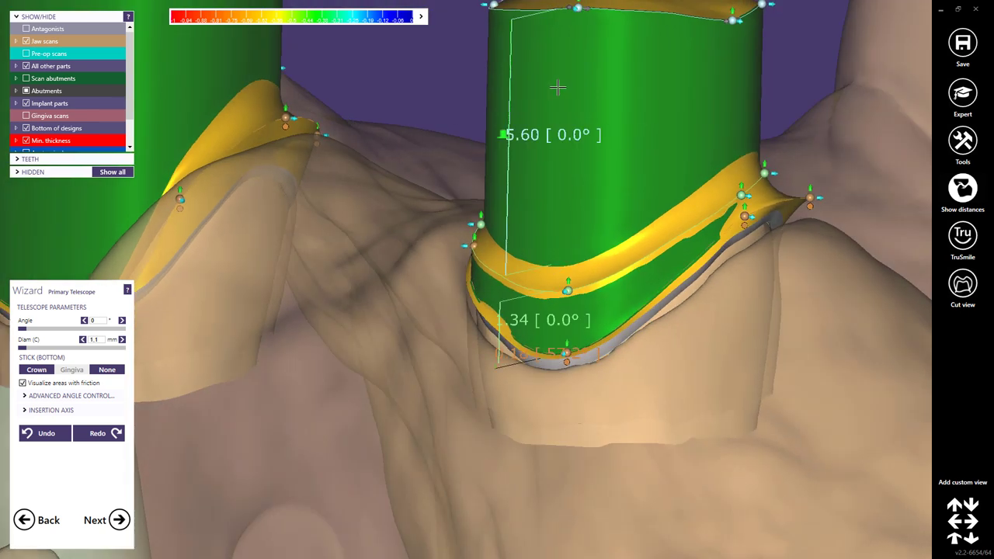
right_drag(533, 219, 487, 286)
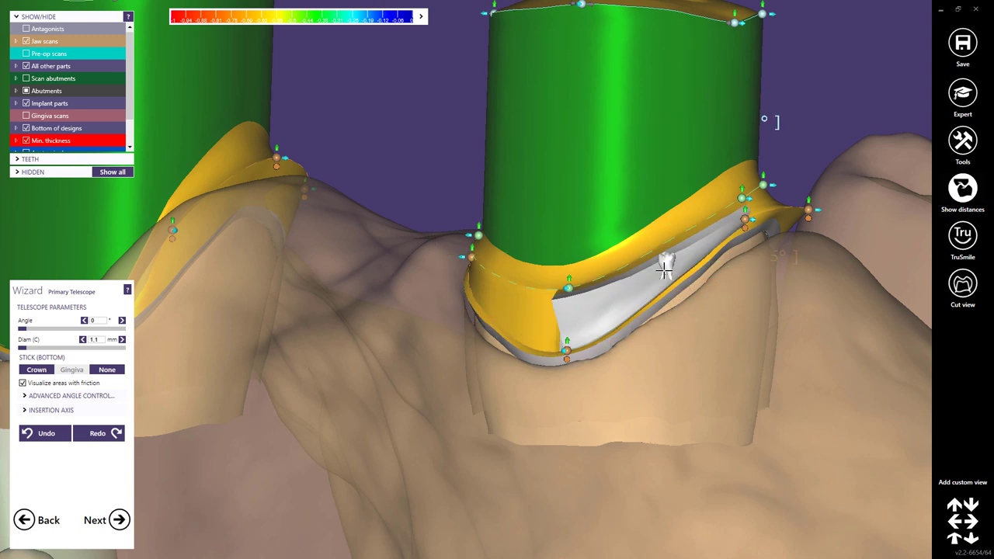
Step: Raise the rightmost telescope's margin handles so its green wall leaves a narrower yellow collar
right_drag(664, 267, 543, 271)
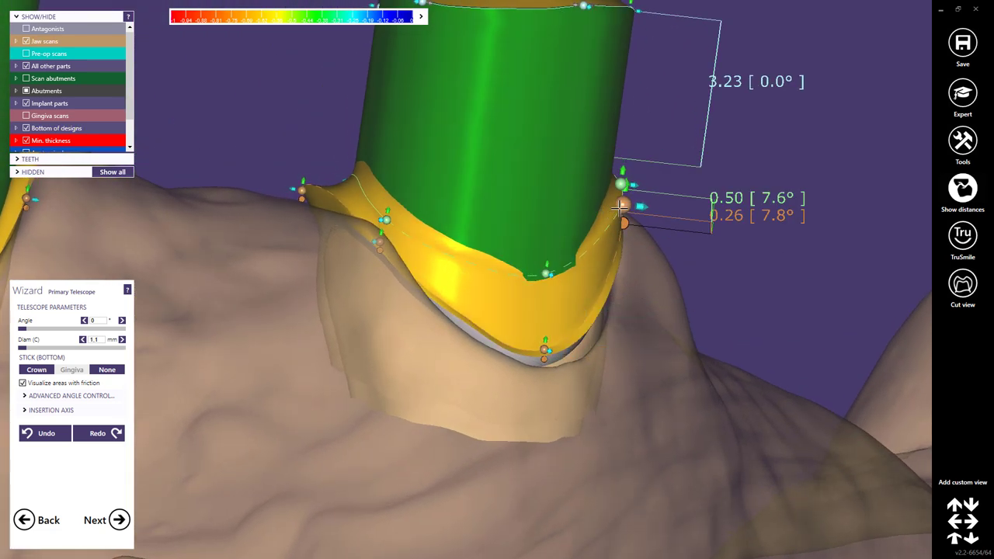
right_drag(473, 255, 427, 225)
drag(427, 225, 442, 219)
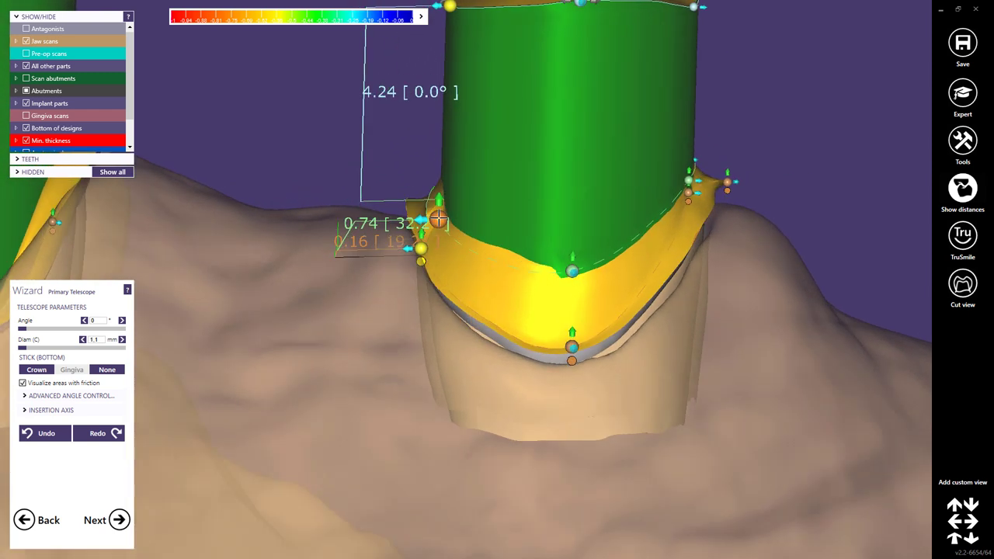
right_drag(436, 219, 537, 225)
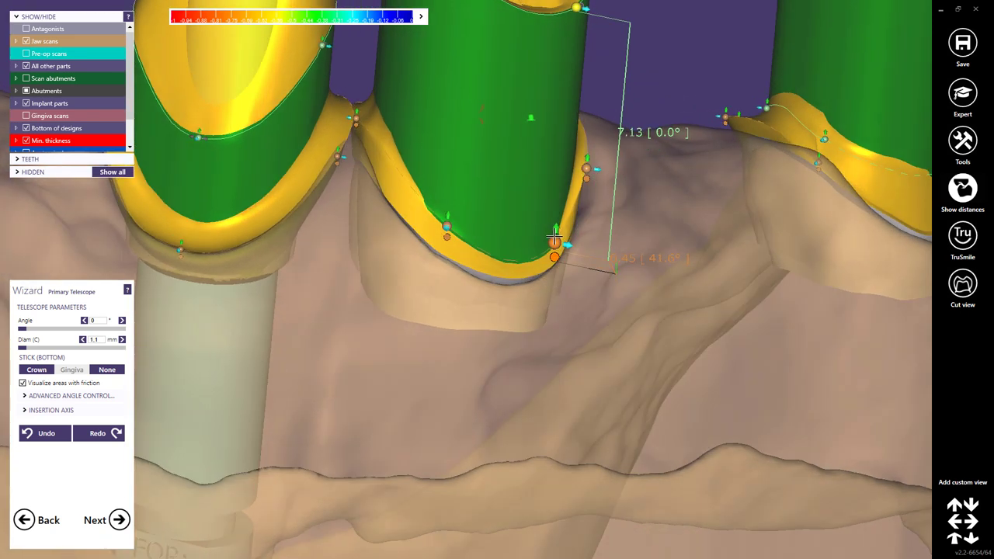
drag(554, 237, 591, 170)
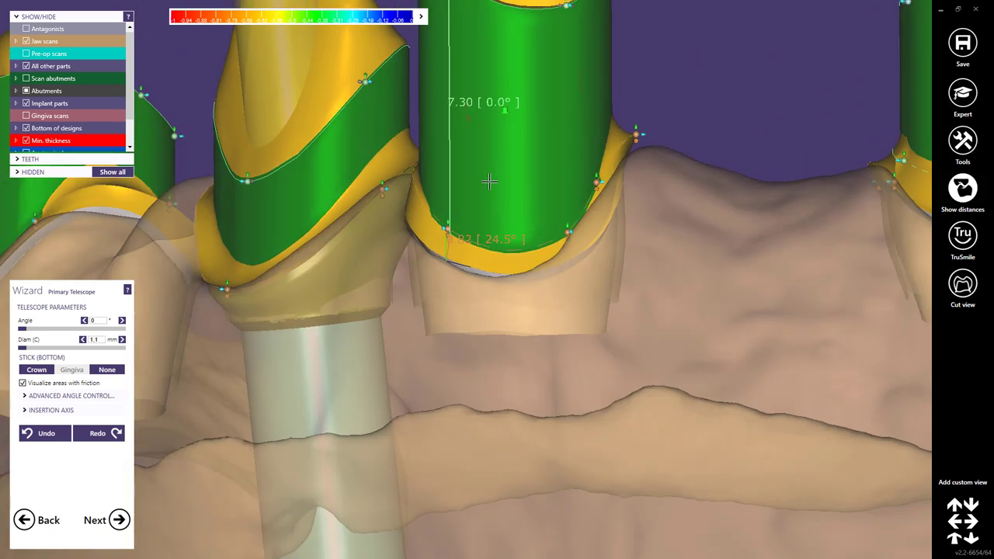
right_drag(489, 182, 471, 176)
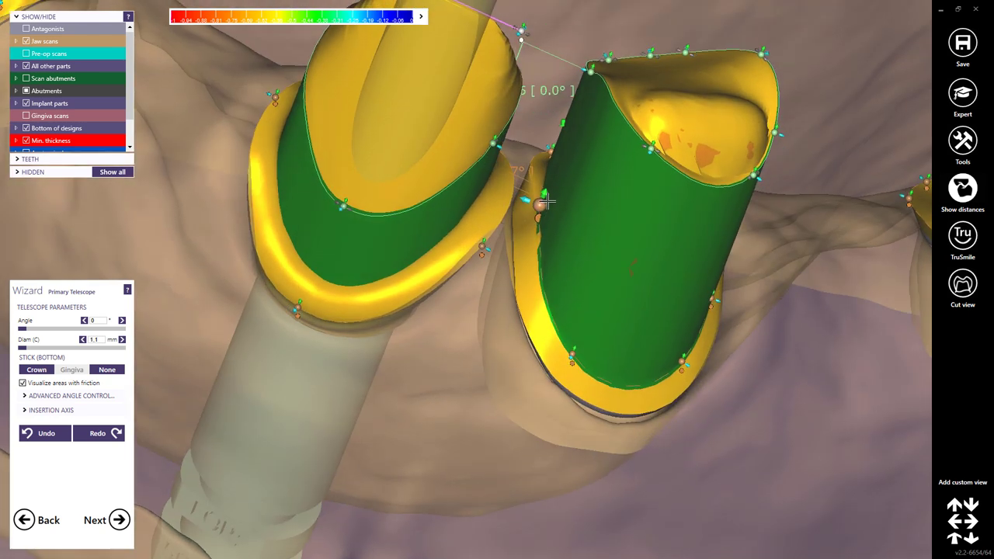
drag(521, 216, 516, 217)
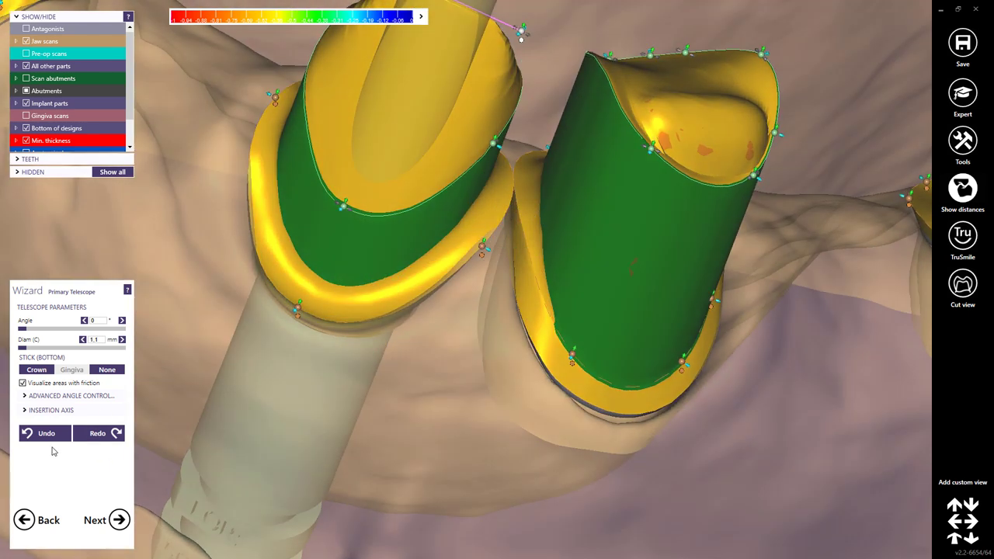
click(45, 435)
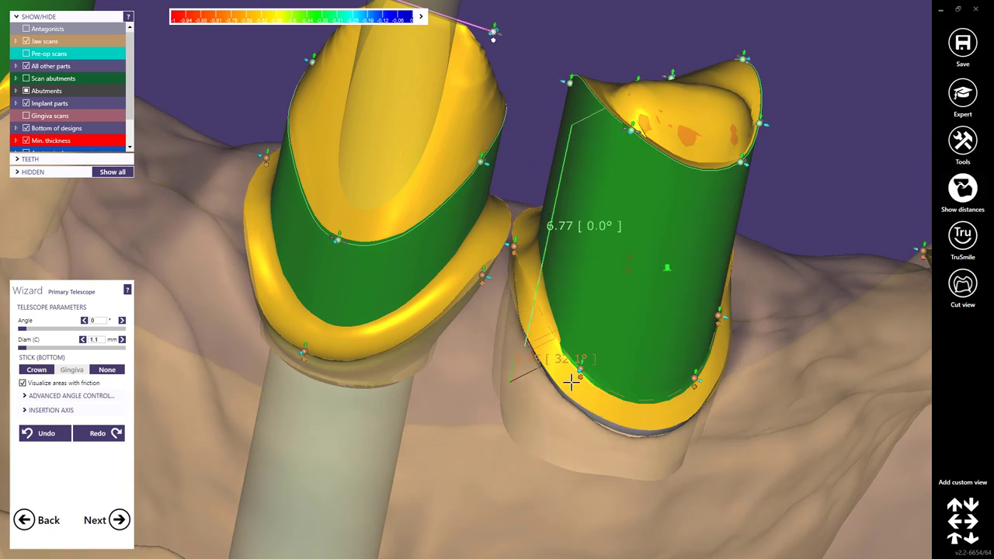
right_drag(607, 336, 458, 224)
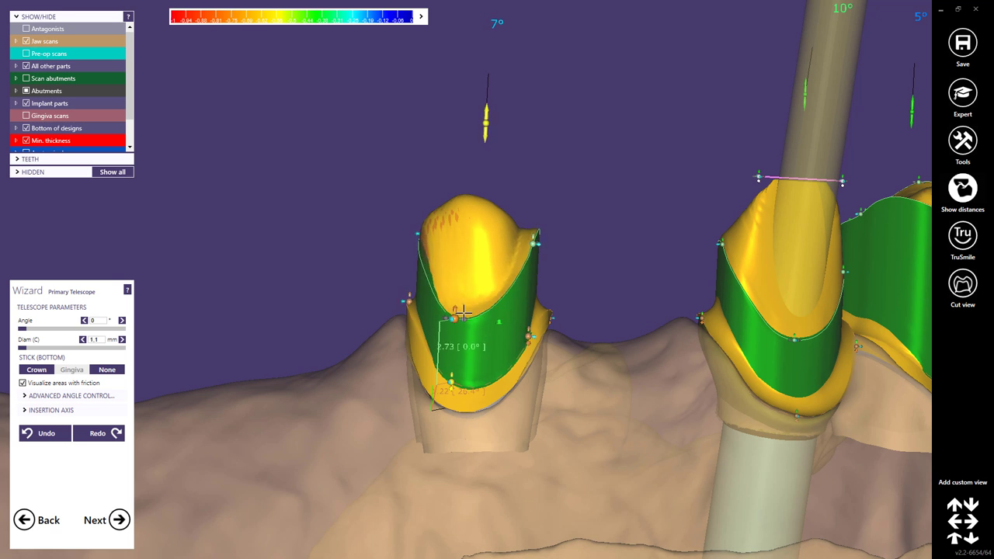
Step: Raise the left telescope's margin point and top-edge handle, giving a 2.36 mm wall at 0.0°
drag(465, 300, 472, 296)
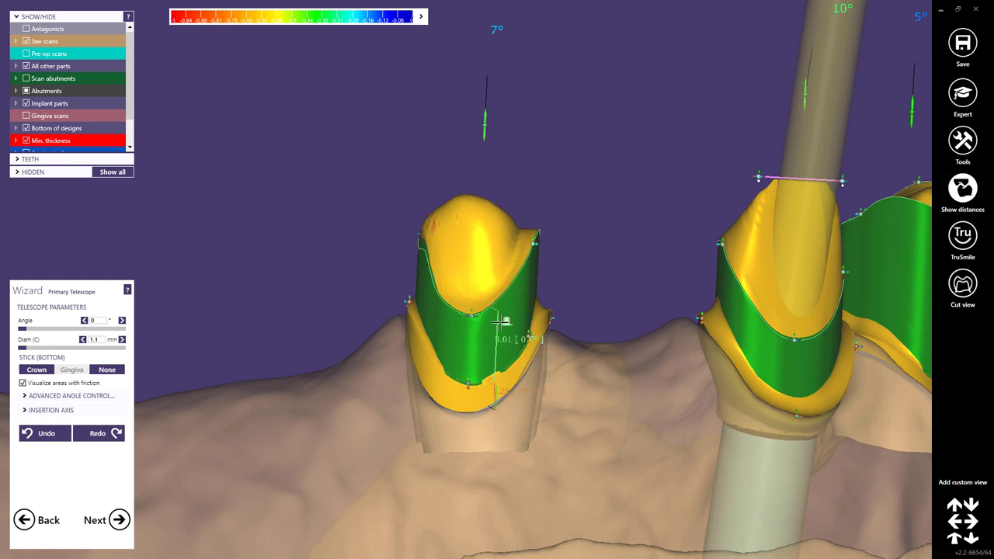
right_drag(500, 319, 500, 320)
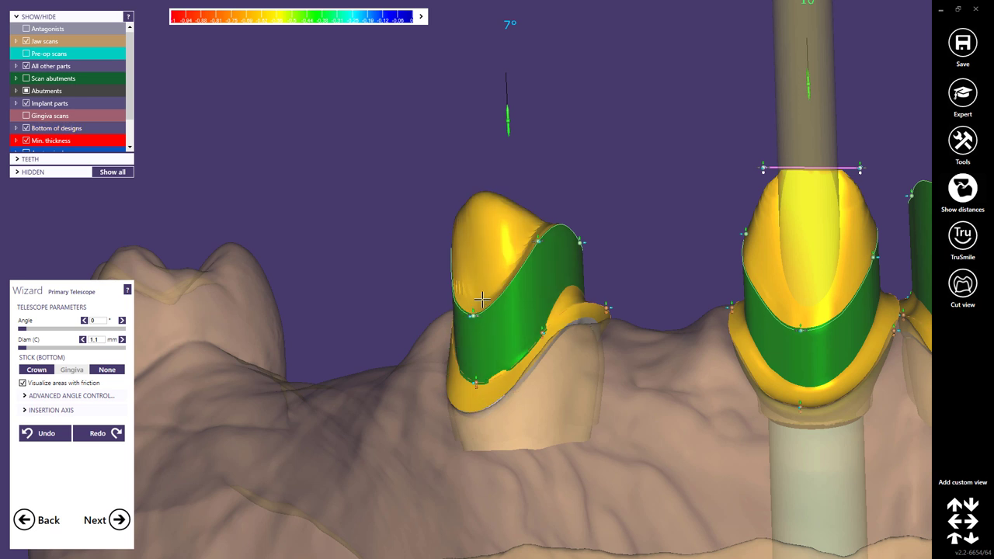
scroll(496, 269, up, 3)
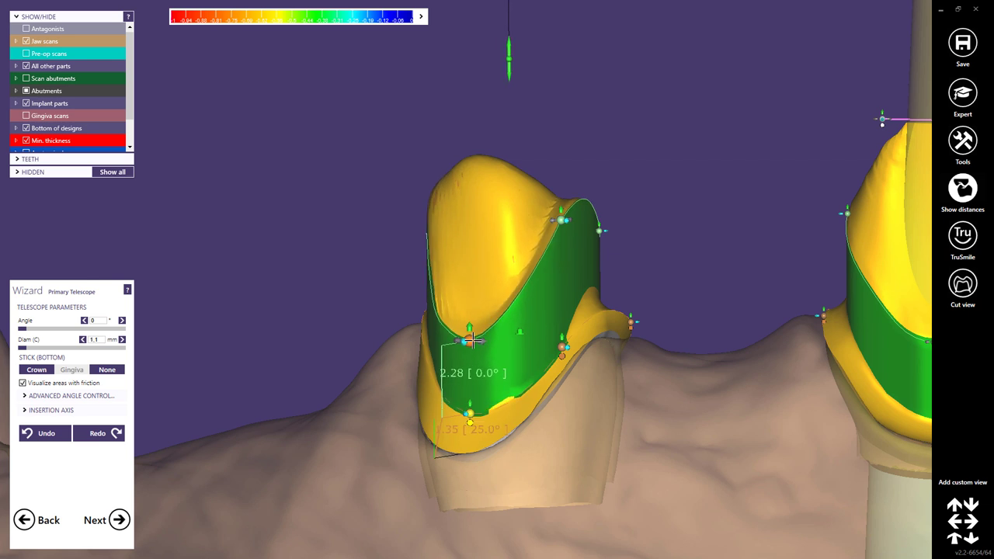
right_drag(471, 340, 494, 259)
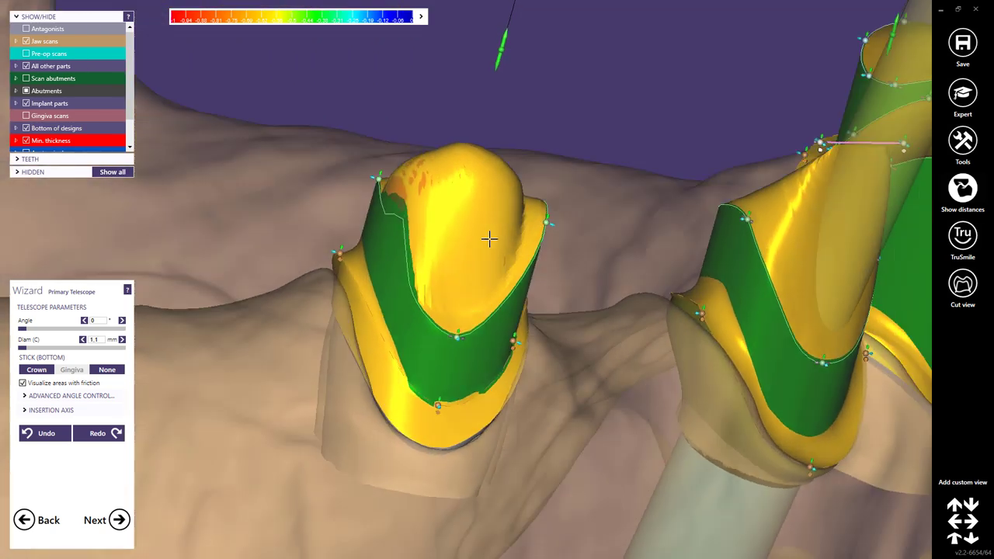
right_drag(489, 238, 439, 187)
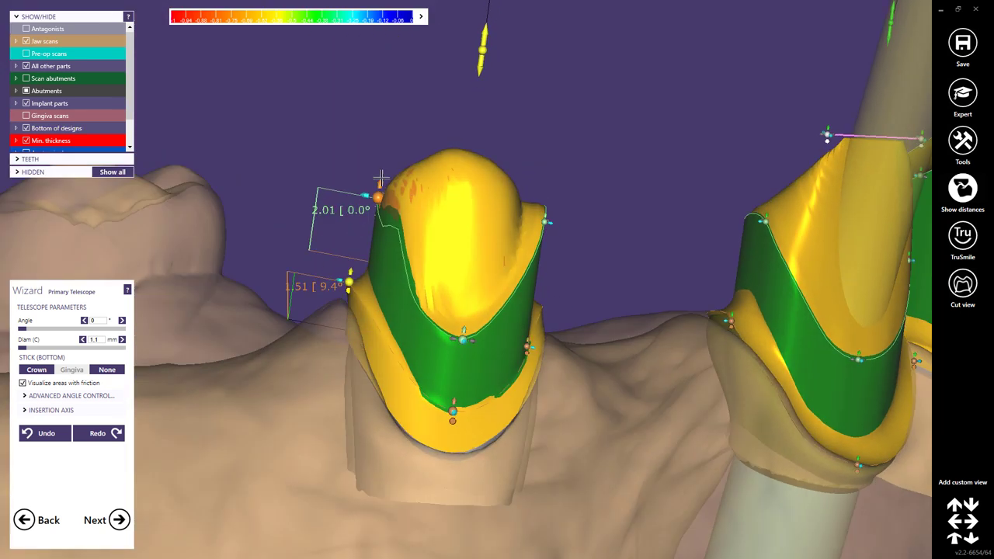
drag(381, 178, 383, 168)
right_drag(479, 217, 527, 217)
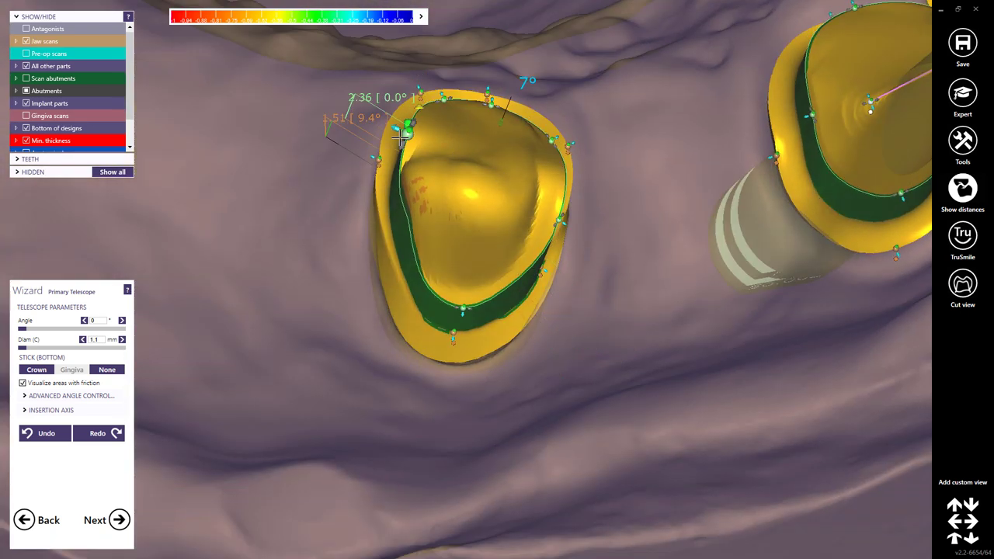
Step: Raise the rightmost telescope's friction-band lower edge points for a tall wall above the collar
right_drag(405, 155, 450, 184)
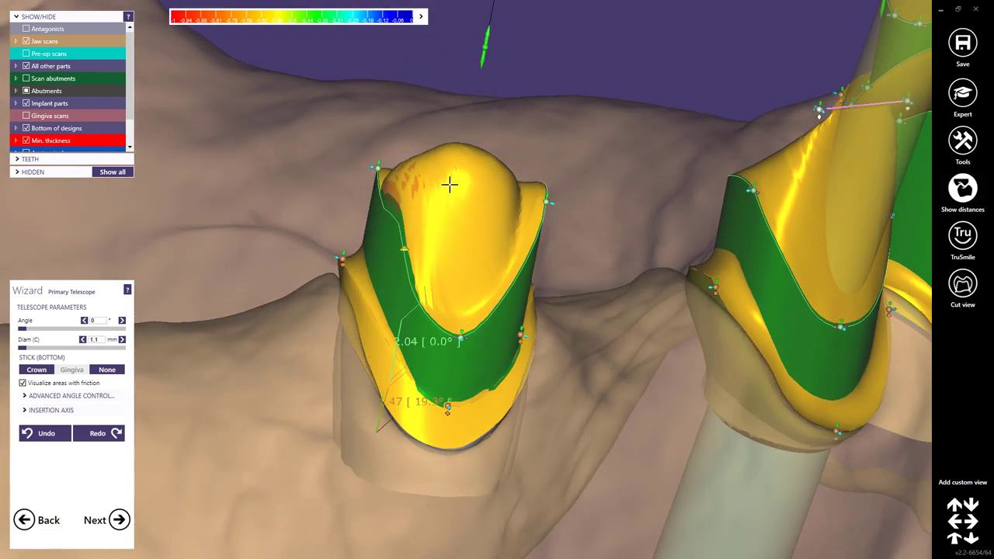
right_drag(417, 248, 453, 302)
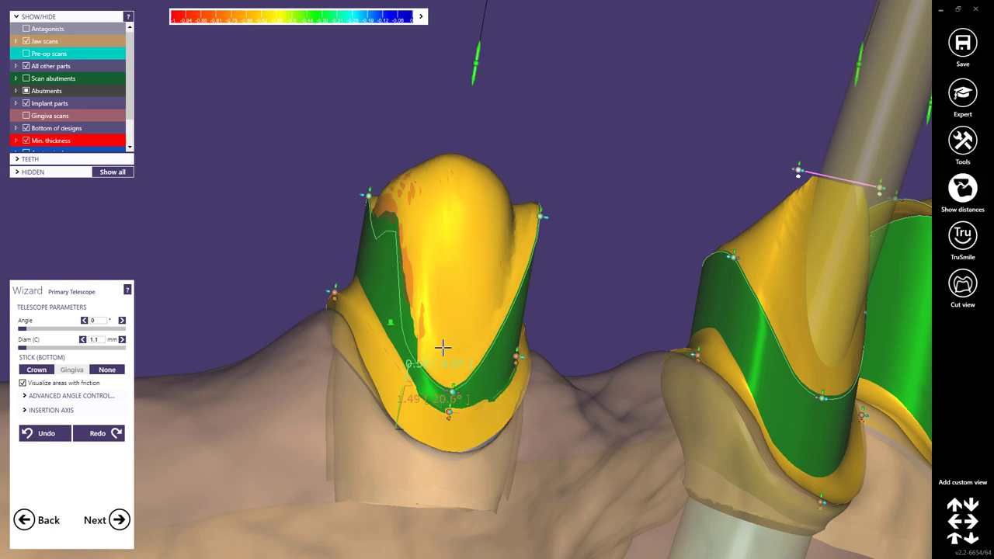
right_drag(444, 349, 470, 366)
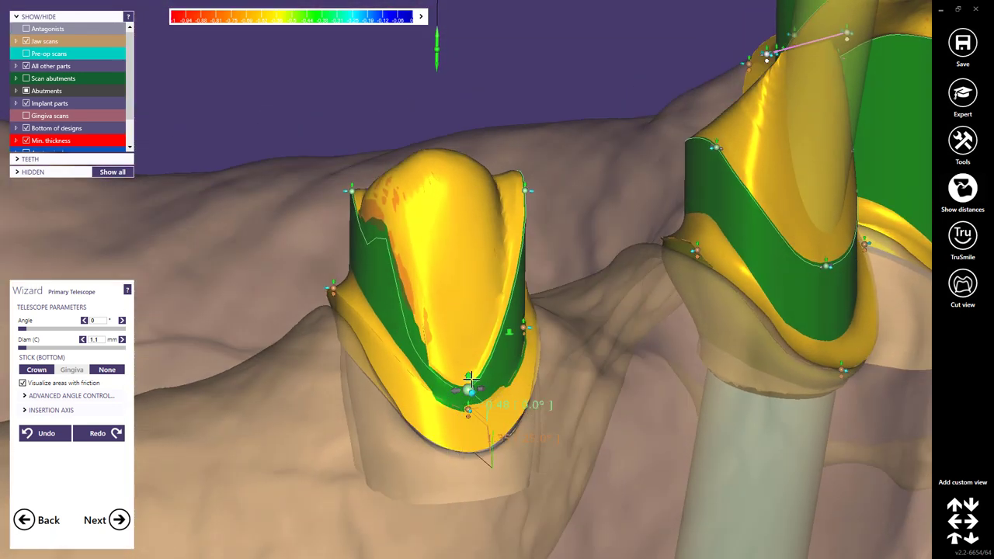
drag(466, 355, 467, 301)
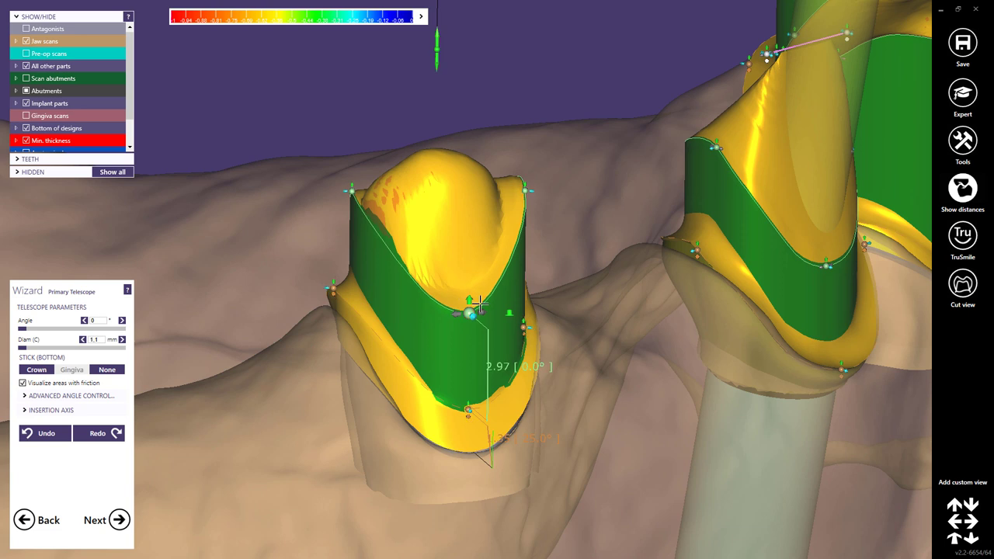
mouse_move(479, 304)
right_down()
mouse_move(470, 311)
mouse_move(473, 295)
mouse_move(466, 310)
right_up()
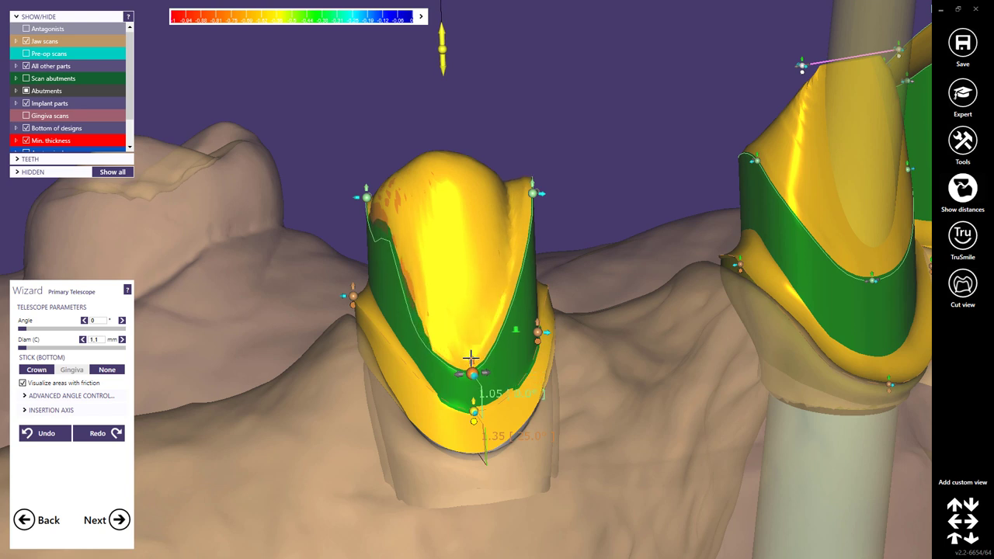
right_drag(471, 357, 458, 371)
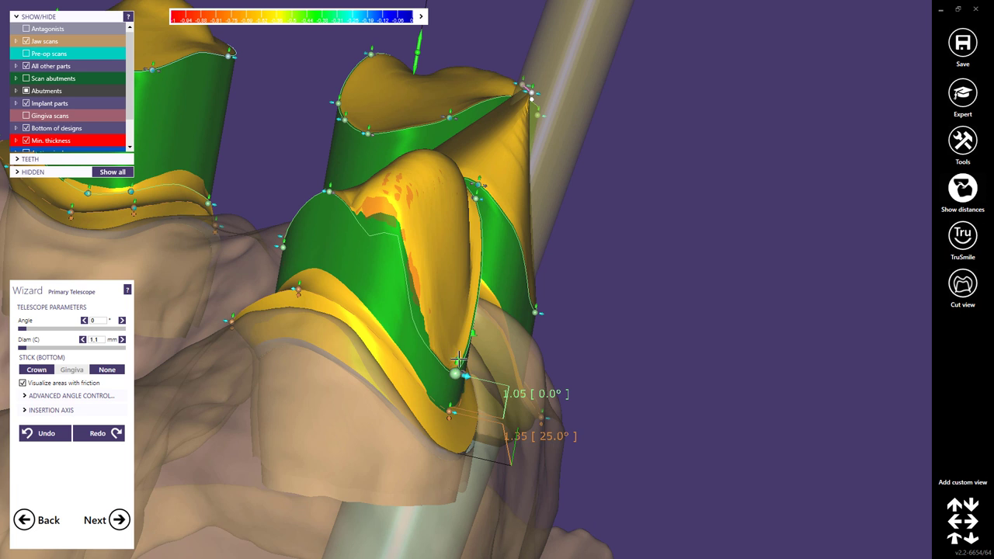
drag(456, 359, 445, 330)
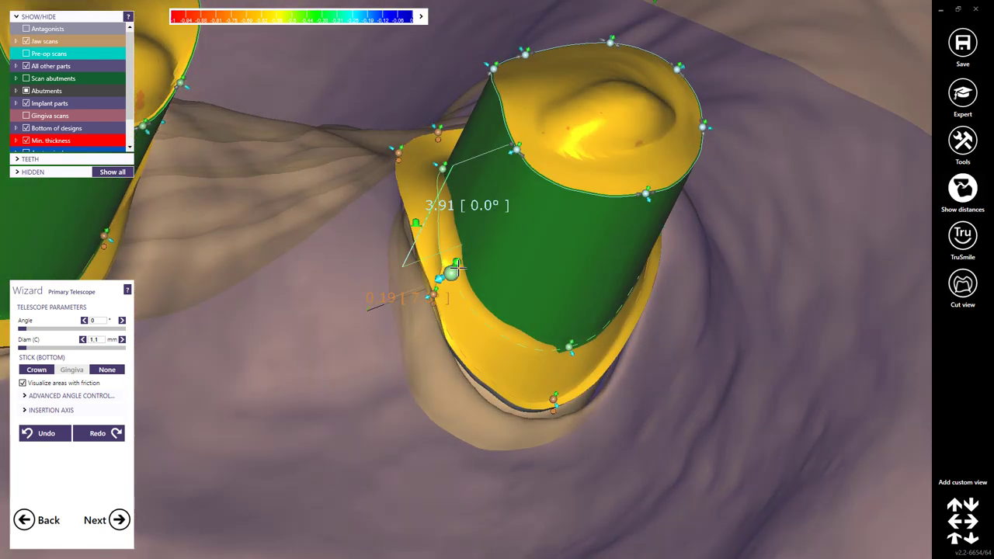
Step: Fine-tune the upper and lower friction-band margin points on the first telescope
drag(457, 269, 461, 249)
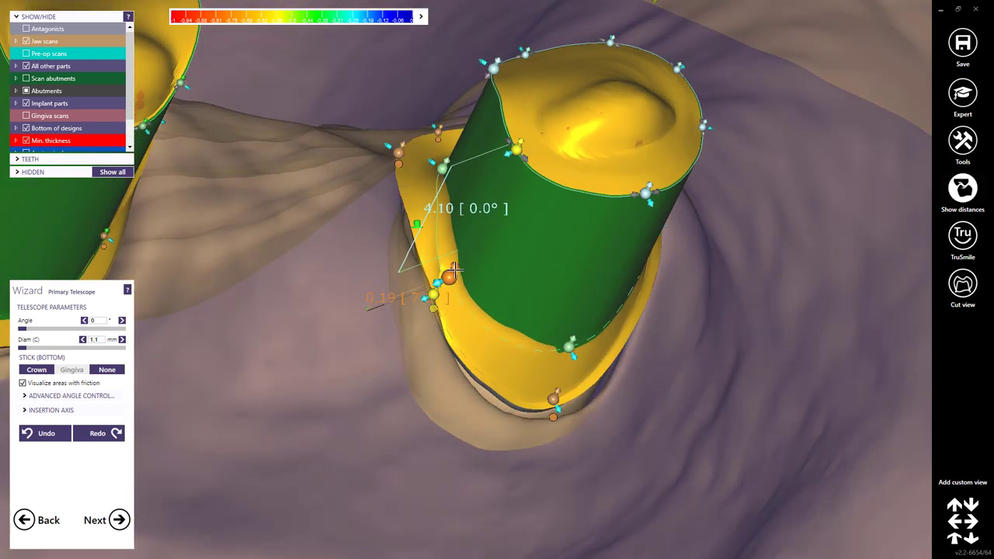
mouse_move(448, 167)
mouse_down()
mouse_move(463, 165)
mouse_move(444, 161)
mouse_up()
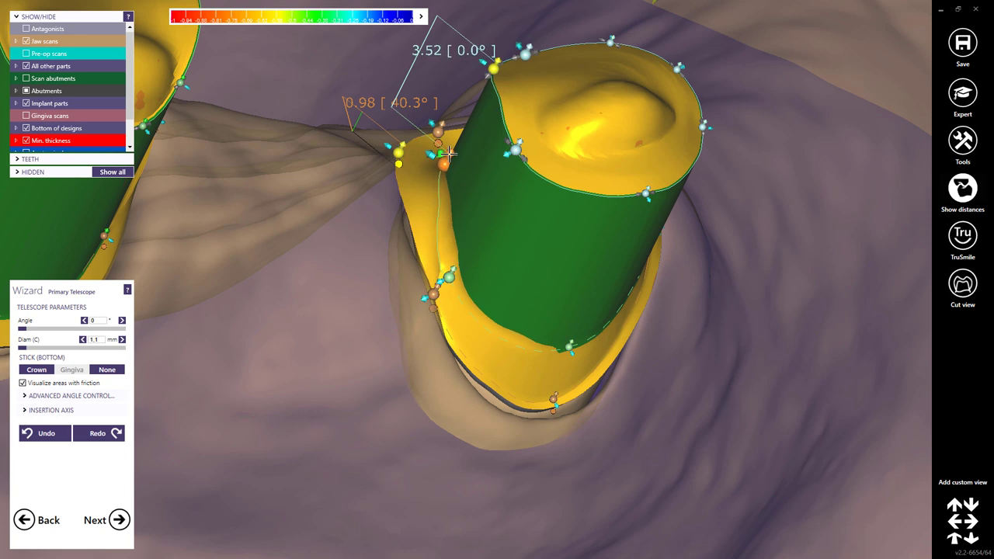
click(448, 273)
drag(455, 270, 443, 274)
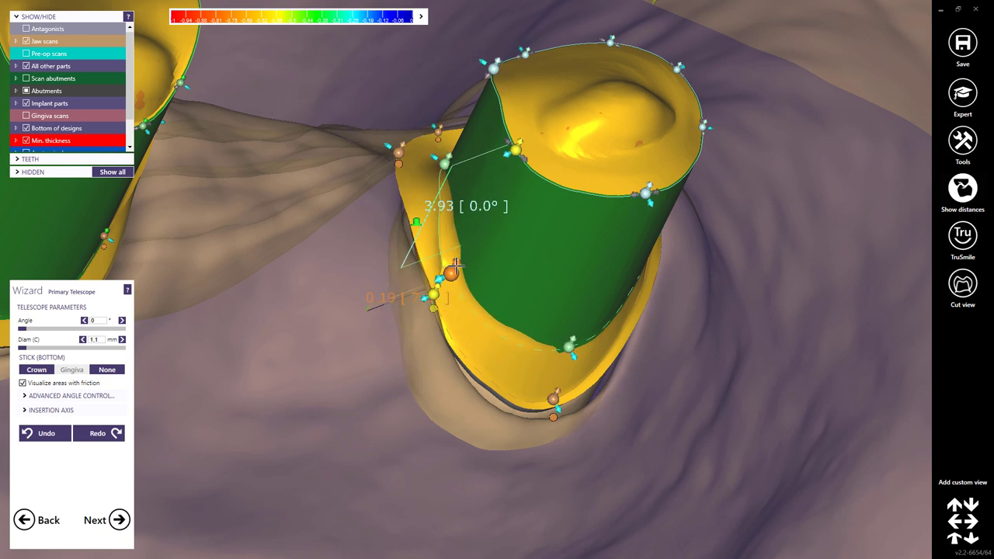
right_drag(442, 273, 354, 185)
scroll(354, 185, up, 5)
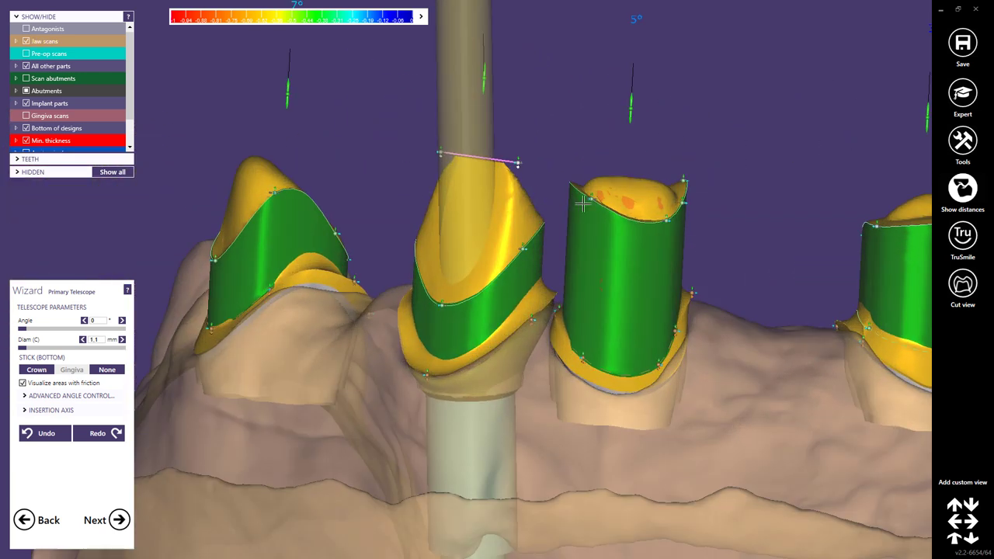
Step: Dip the right crown's top band edge lower and adjust the middle crown's edge points
drag(664, 209, 635, 276)
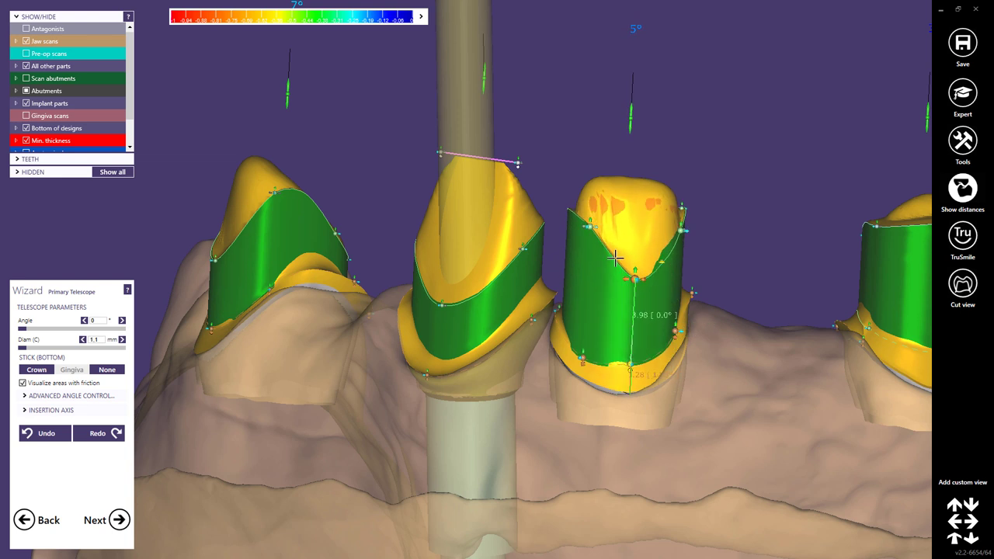
drag(591, 240, 592, 259)
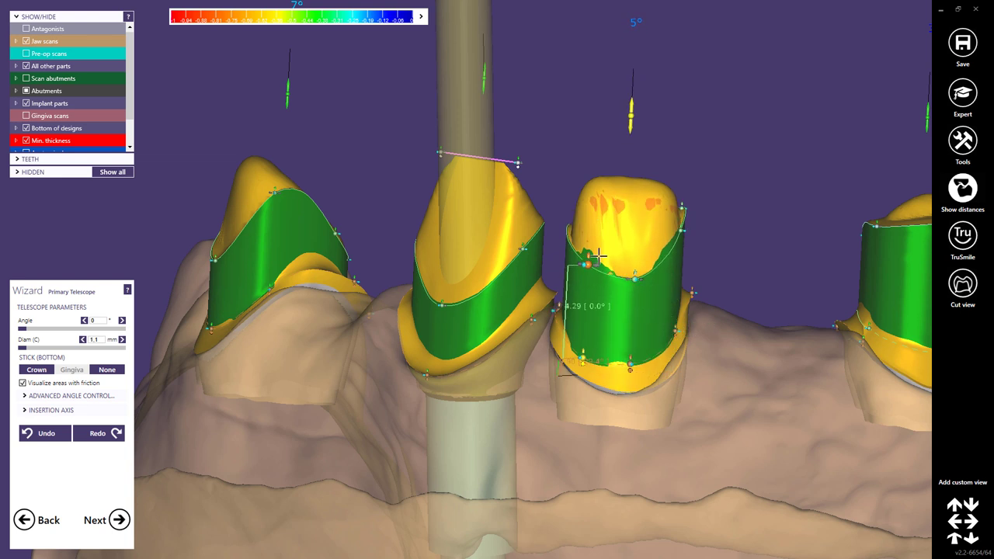
right_drag(608, 248, 570, 249)
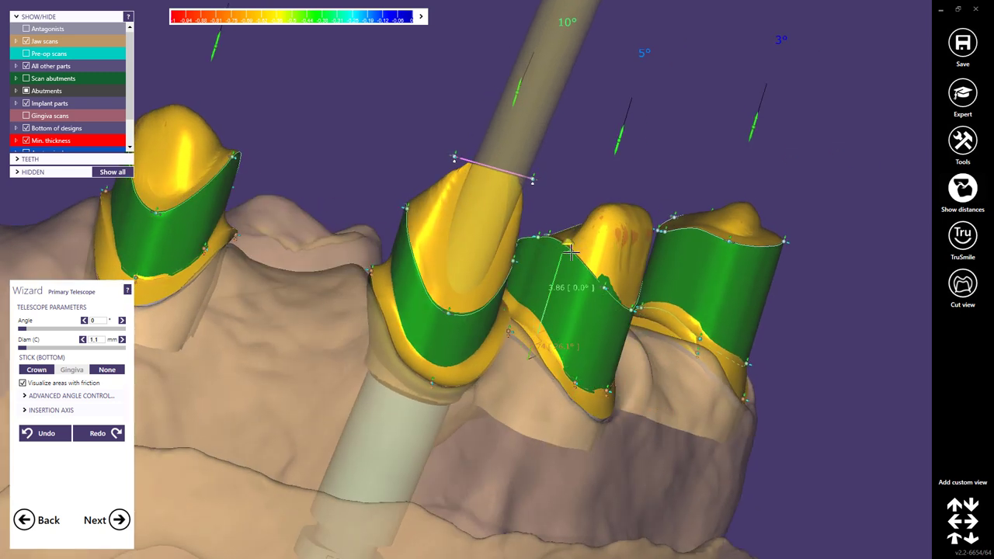
drag(570, 251, 574, 248)
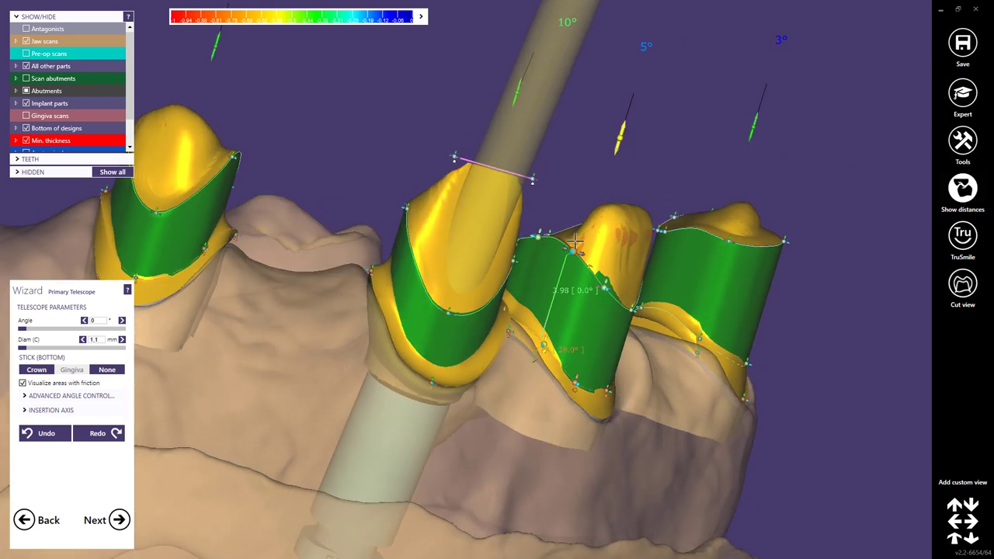
right_drag(580, 218, 571, 245)
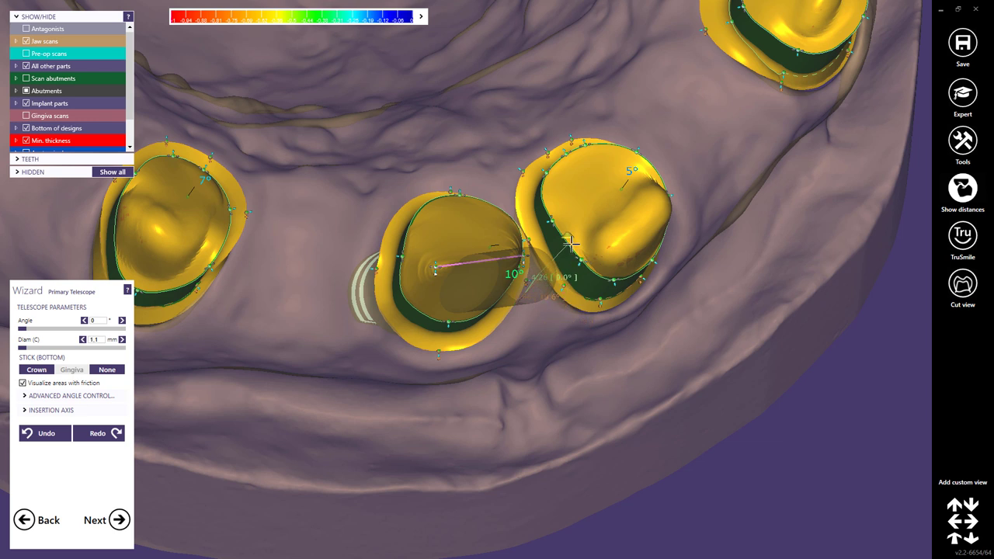
drag(574, 256, 568, 245)
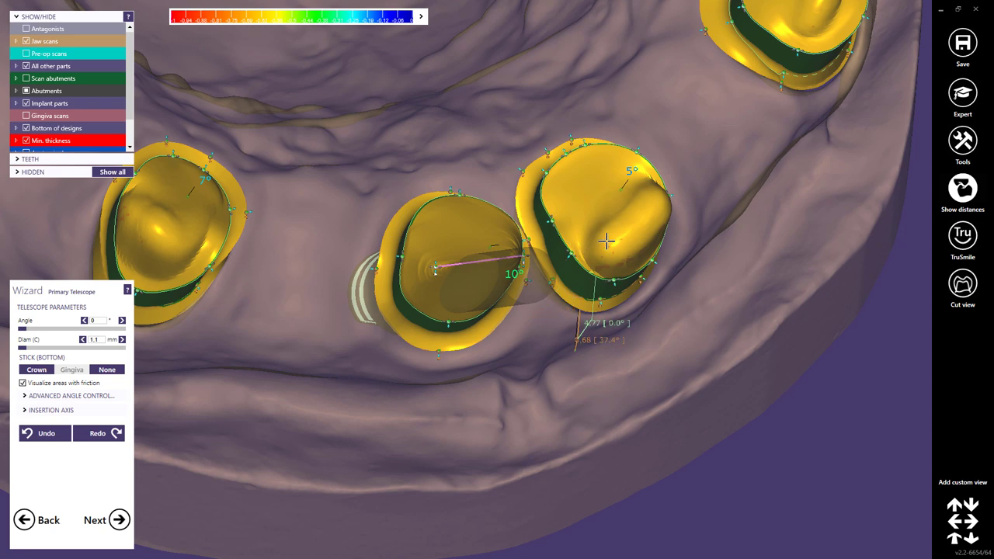
Step: Raise the middle crown's rim points and pull the top rim point down into a V
right_drag(579, 247, 426, 318)
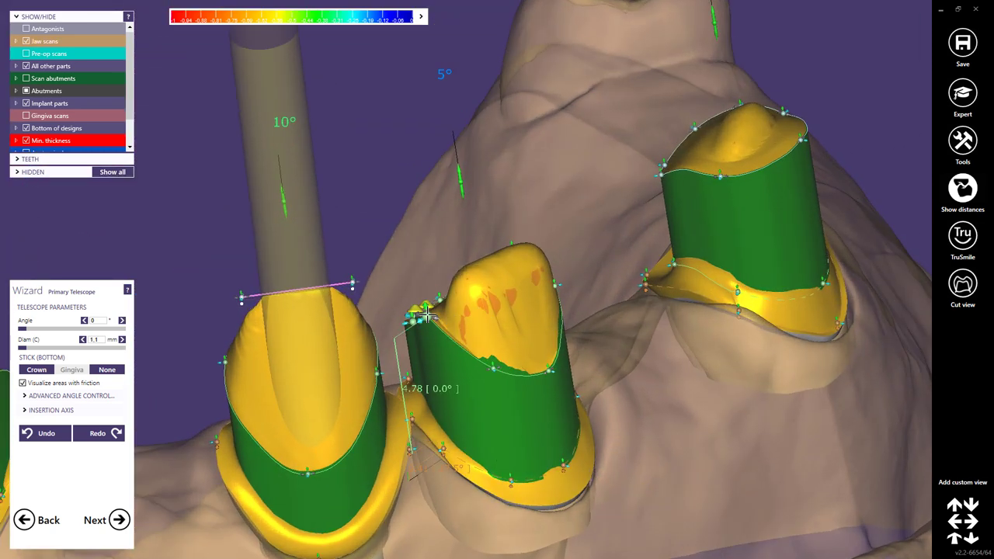
right_drag(519, 315, 534, 256)
drag(538, 252, 536, 242)
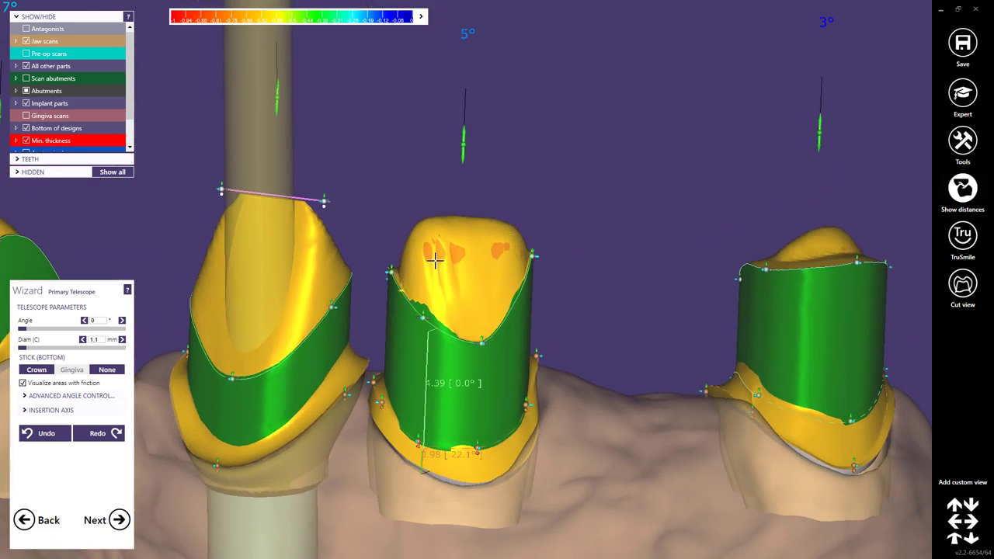
drag(390, 265, 389, 261)
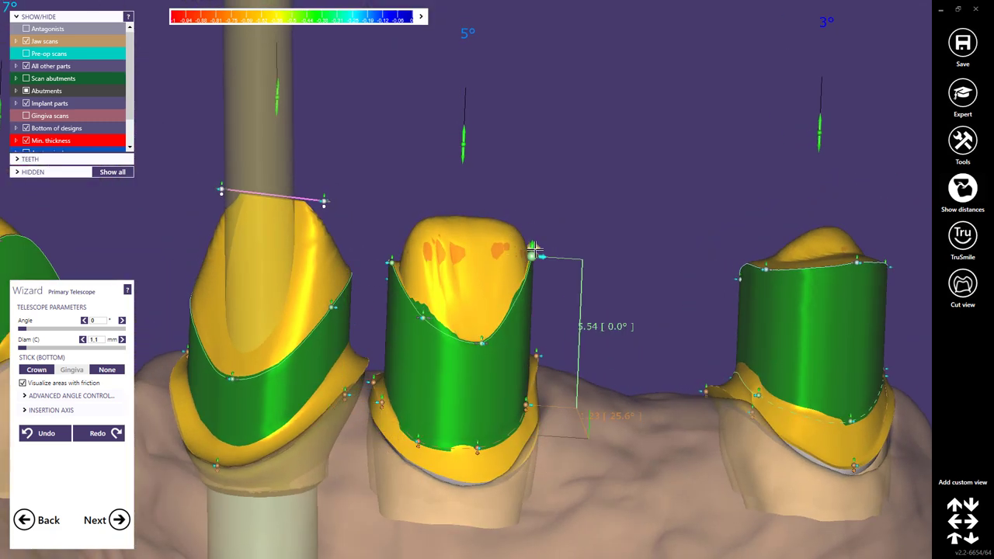
click(706, 290)
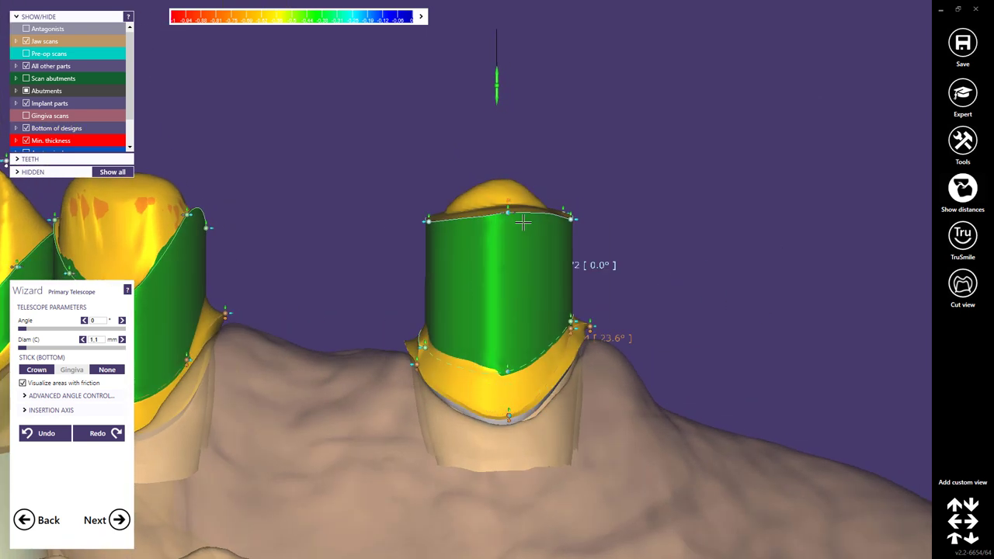
drag(508, 214, 506, 301)
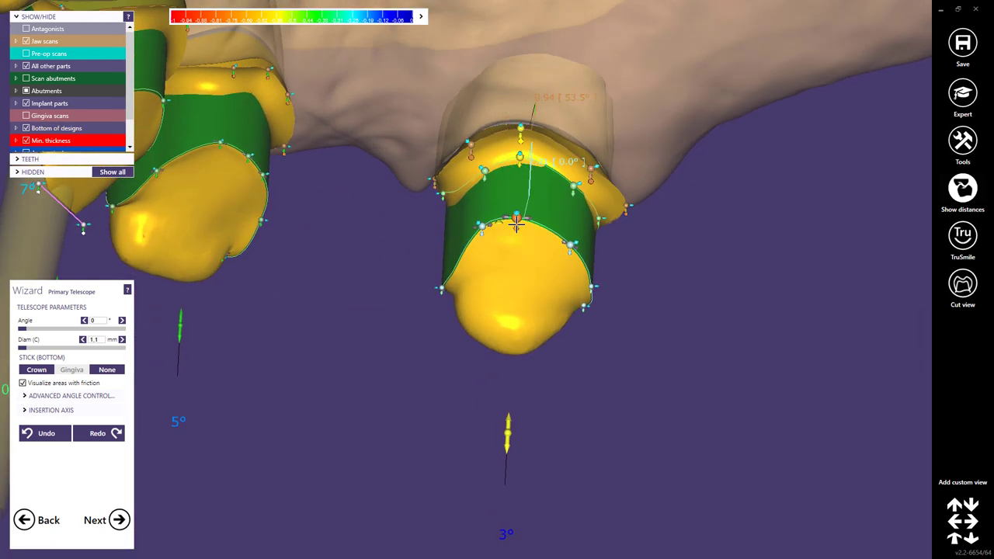
Step: Raise the front V-peak and lower the middle crown's top margin point to 2.72 mm
drag(517, 221, 516, 205)
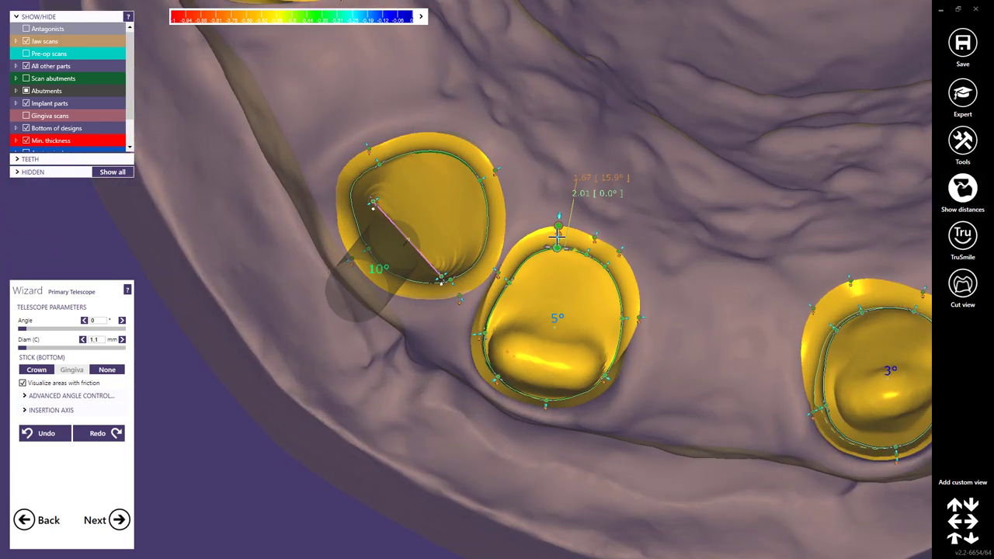
drag(558, 235, 558, 243)
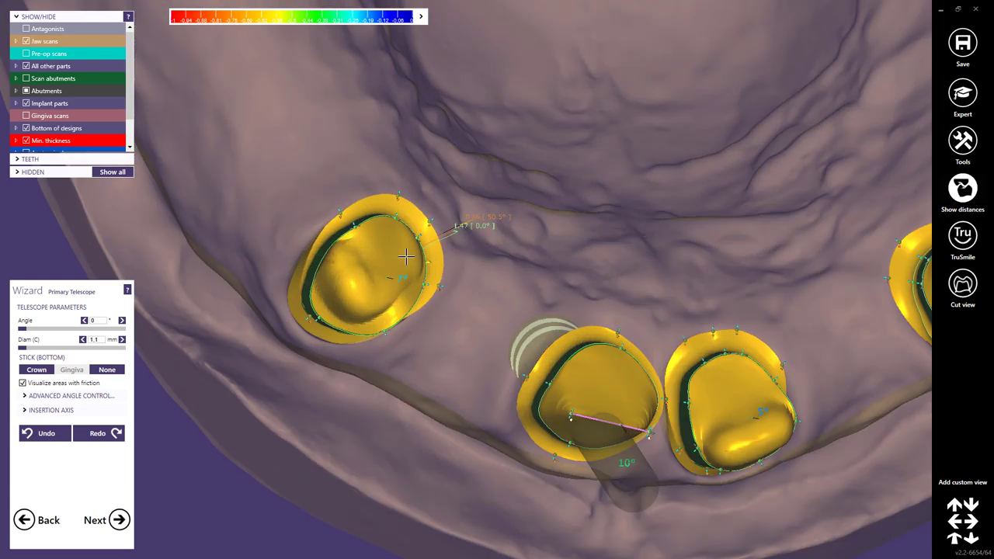
scroll(470, 260, up, 2)
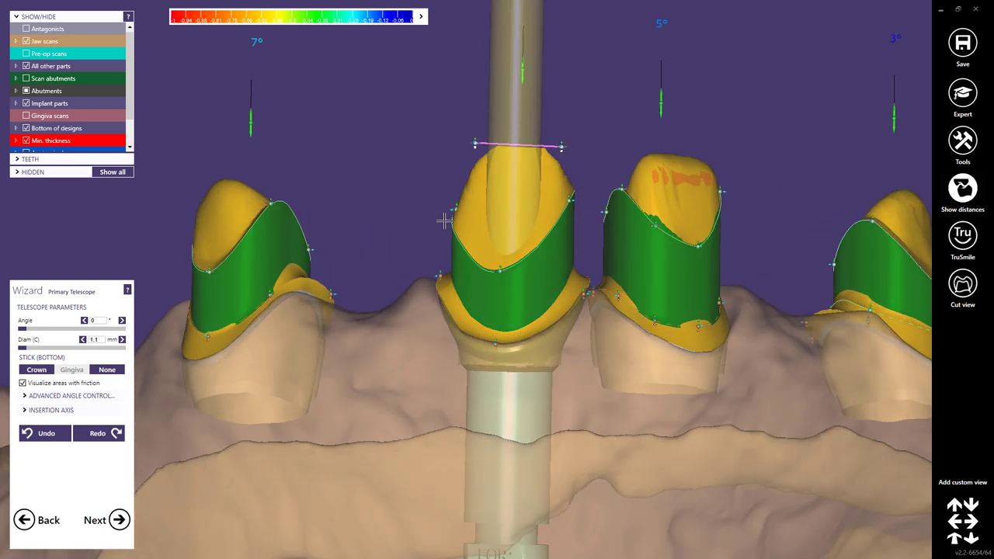
Step: Raise the left margin point of the implant telescope's friction band, then rotate to review all four telescopes
drag(458, 188, 459, 173)
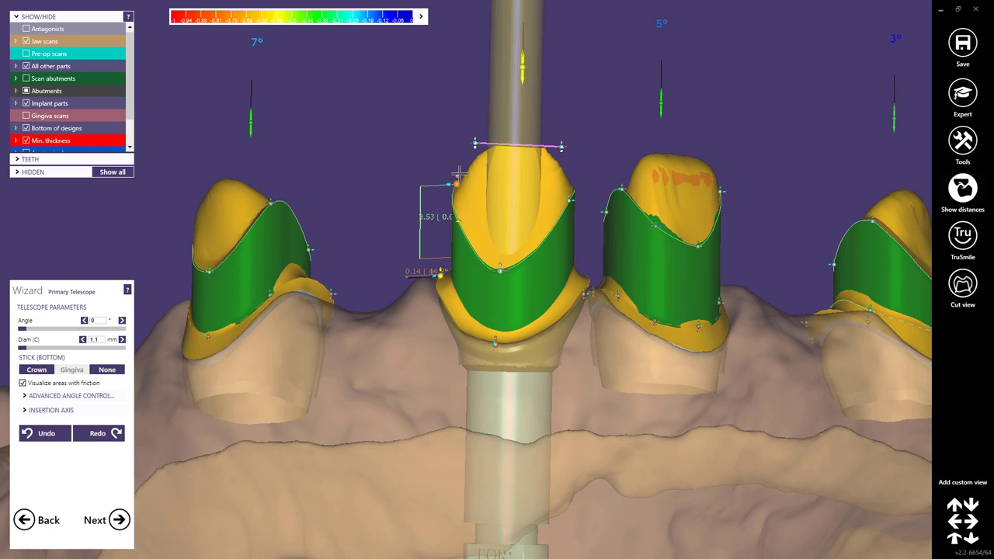
key(Down)
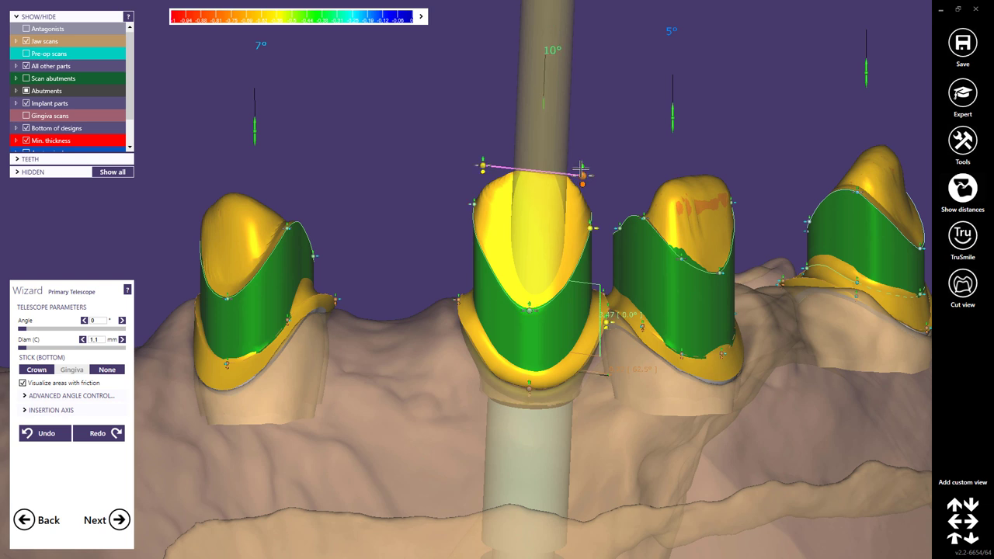
scroll(588, 174, up, 5)
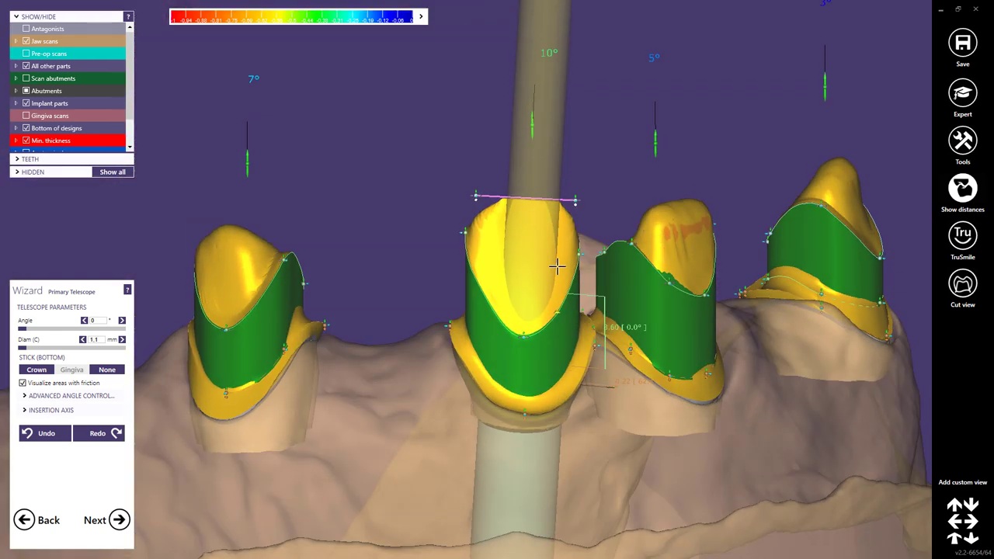
right_drag(557, 267, 637, 343)
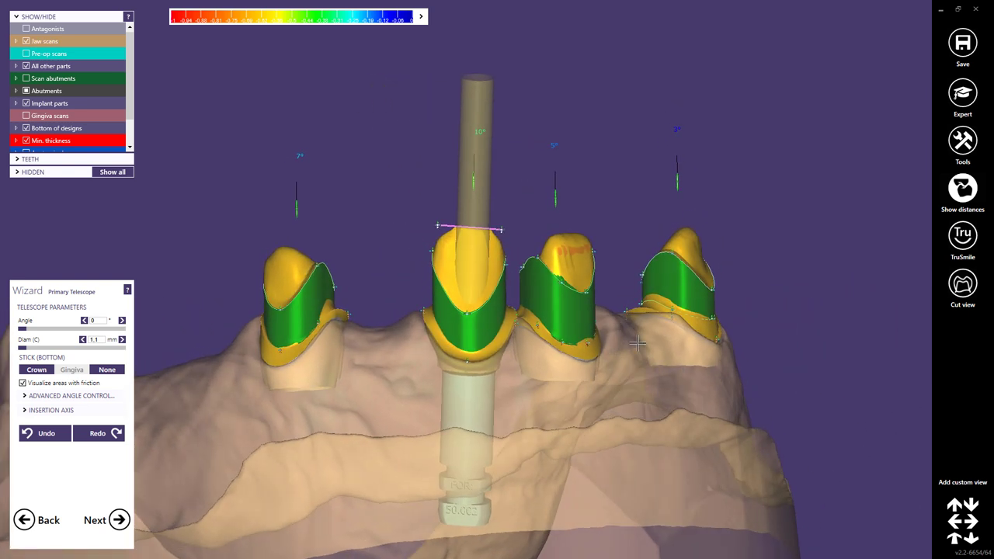
Step: Show the pre-op scan and drag the left crown's friction-band margin points to deepen and raise its curve
click(28, 53)
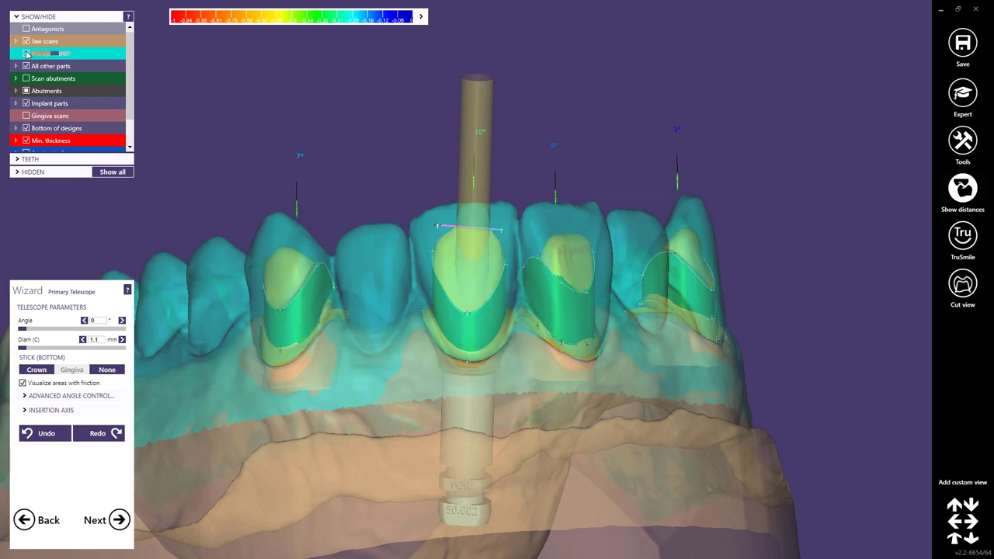
right_drag(472, 279, 400, 261)
scroll(395, 282, up, 5)
drag(397, 276, 397, 309)
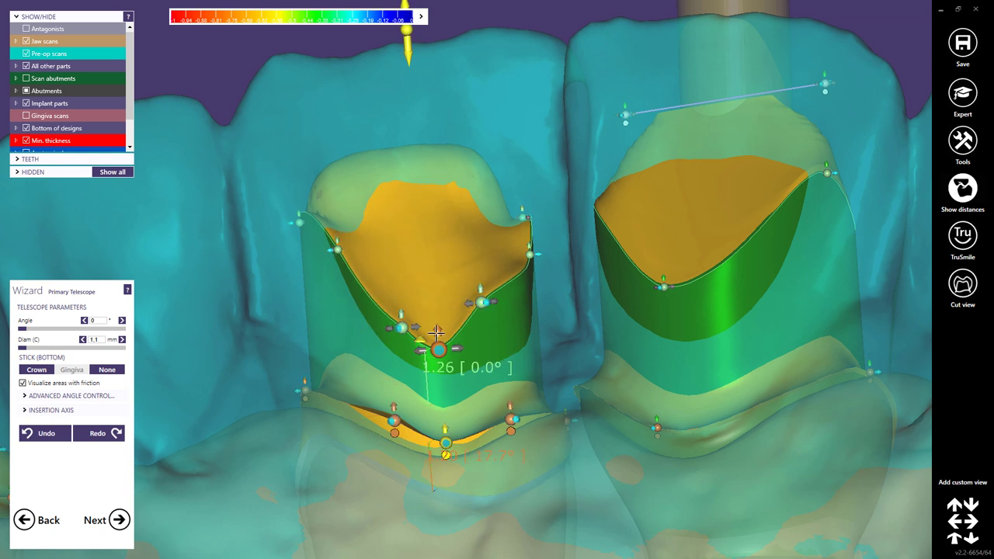
drag(485, 291, 440, 325)
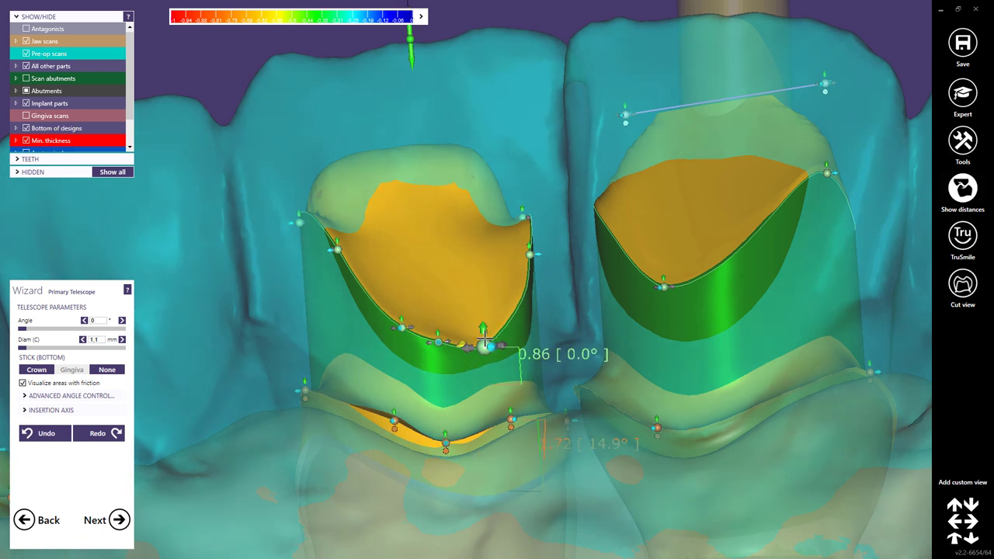
drag(485, 340, 523, 394)
right_drag(523, 394, 627, 310)
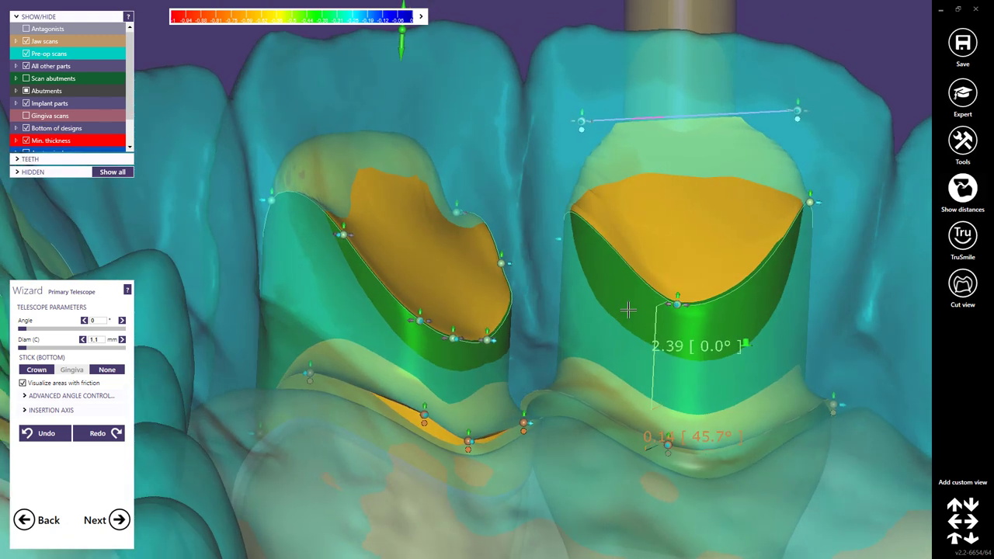
Step: Lower a margin point on the right crown's friction band and add two new control points
drag(676, 286, 675, 320)
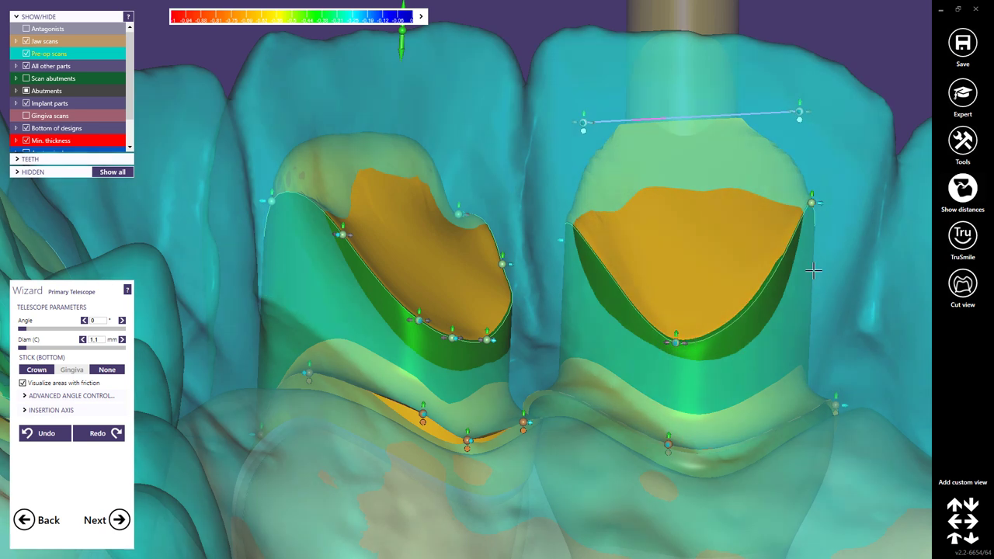
click(771, 268)
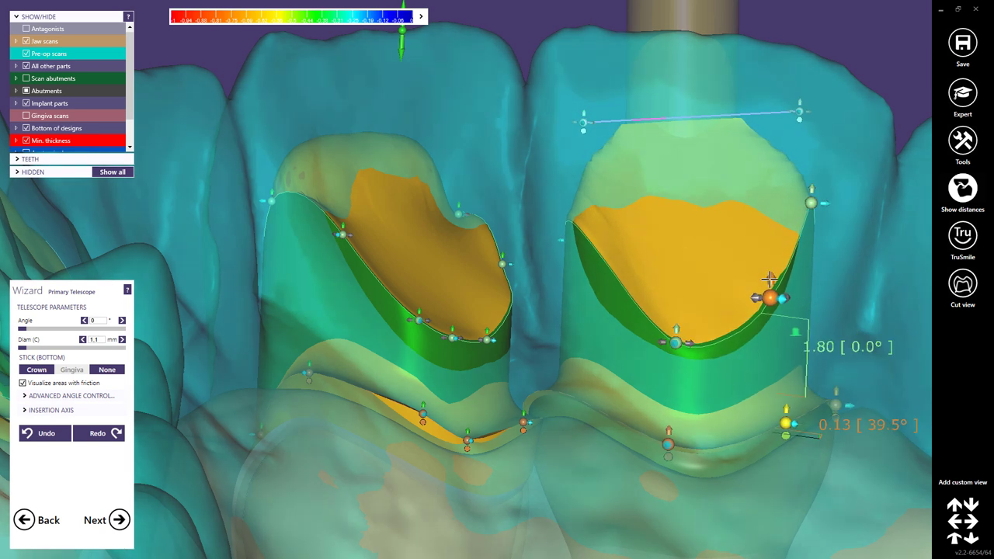
click(603, 261)
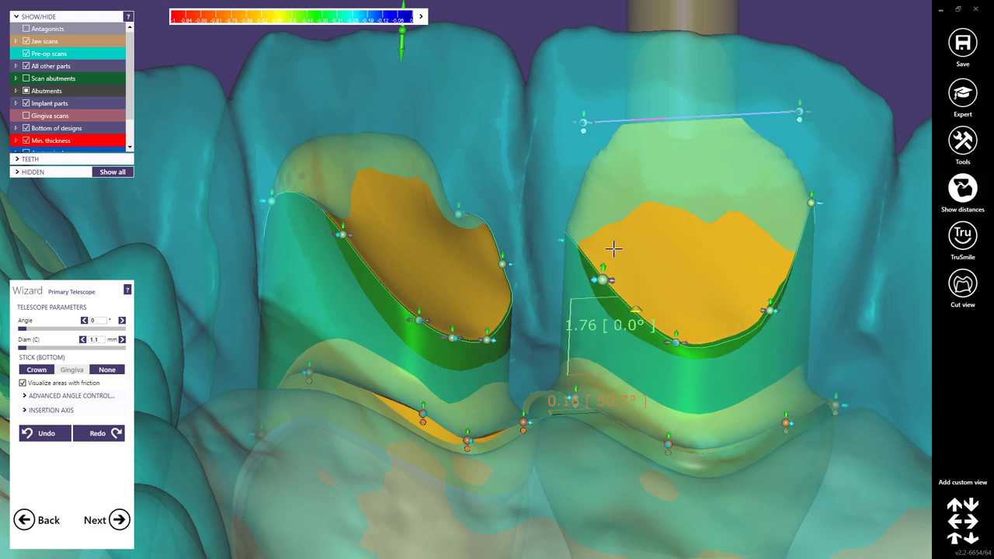
scroll(613, 248, down, 6)
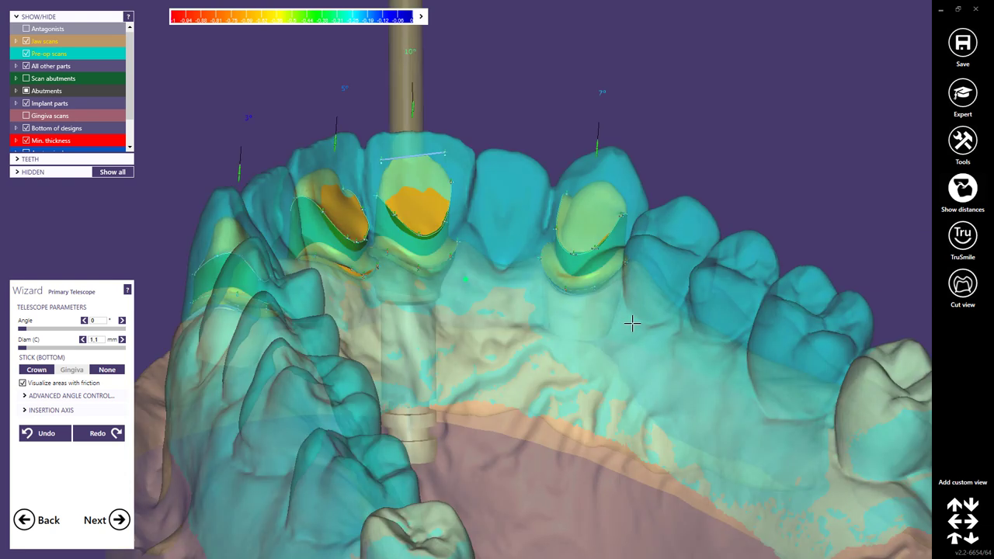
scroll(632, 323, up, 6)
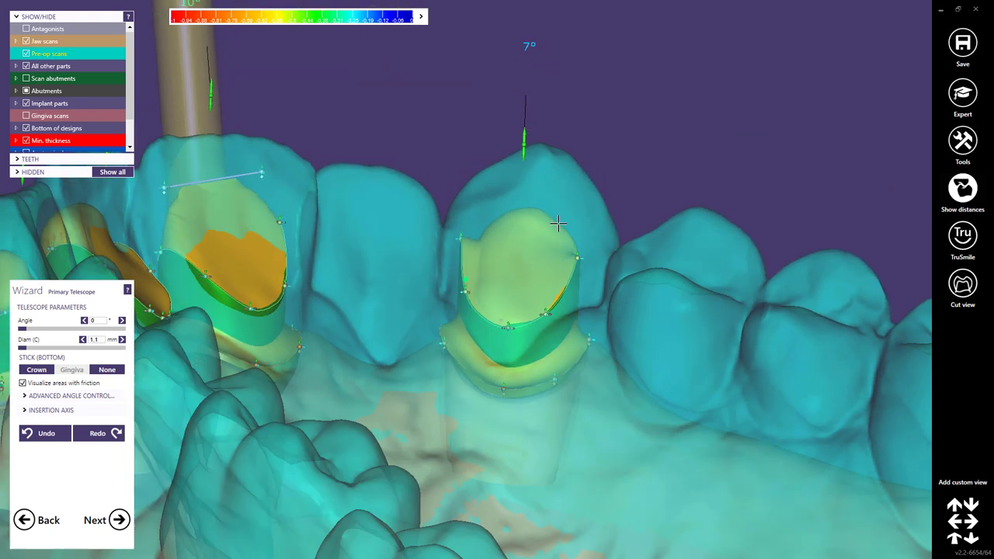
Step: View the arch from below, hide the pre-op scan, and begin a control line on the crown
mouse_move(464, 286)
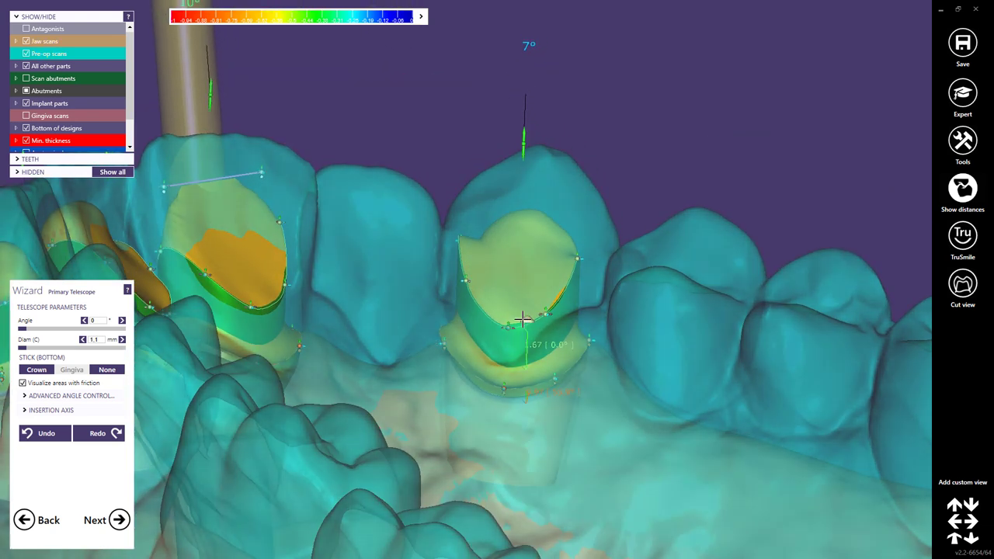
mouse_move(510, 313)
scroll(510, 313, down, 6)
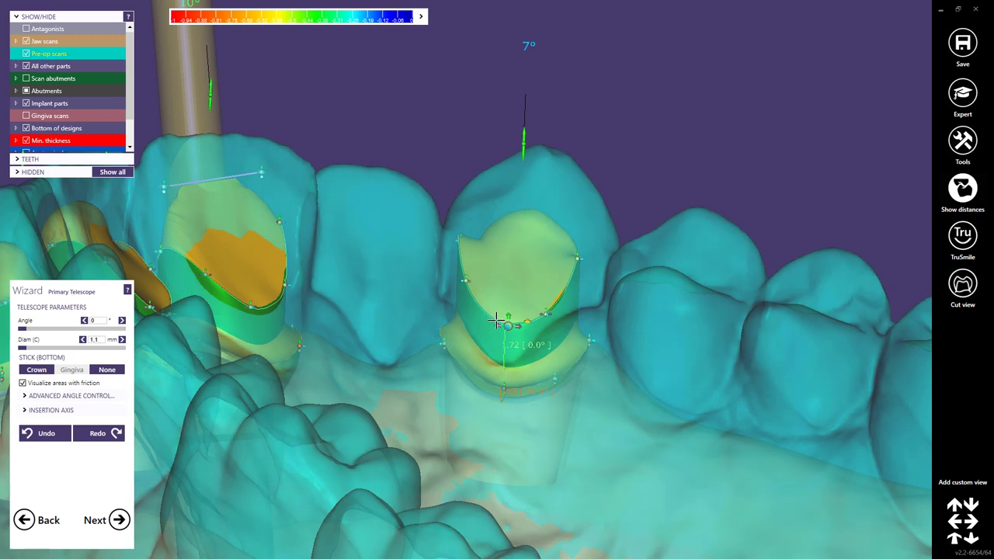
right_drag(459, 339, 506, 285)
ctrl+click(520, 293)
scroll(501, 168, up, 3)
click(504, 284)
Step: Confirm the control-curve prompt, then undo the last change to the middle crown
click(532, 335)
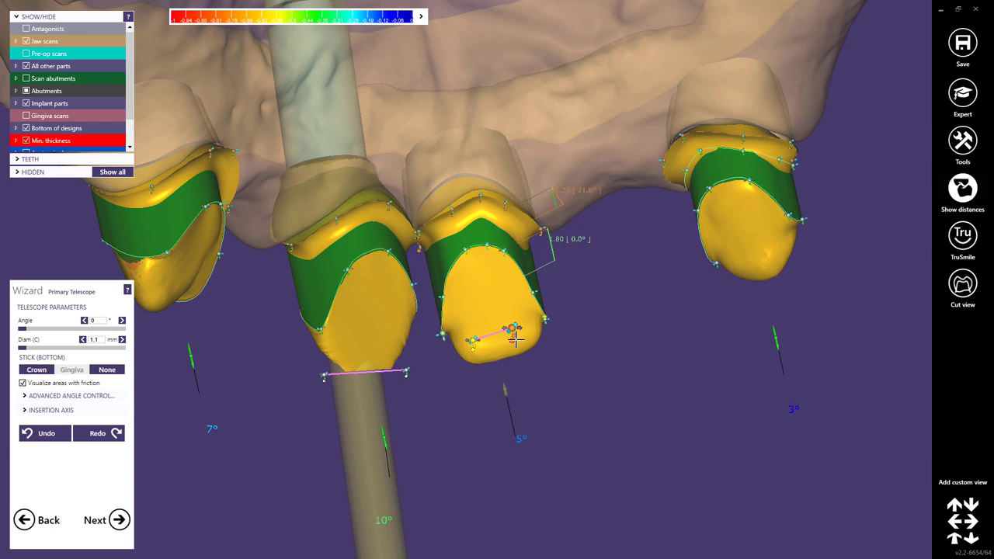
right_drag(530, 323, 506, 236)
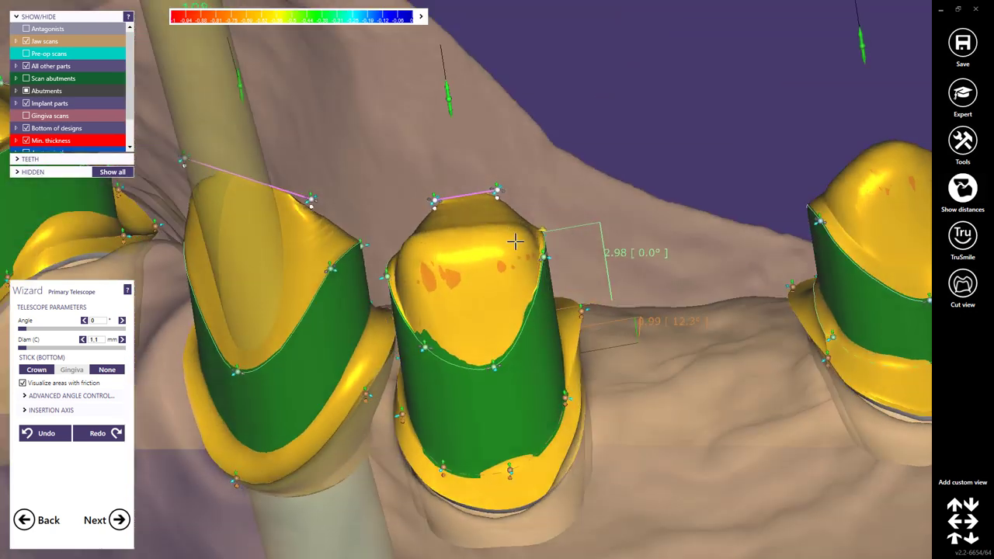
right_drag(515, 242, 474, 238)
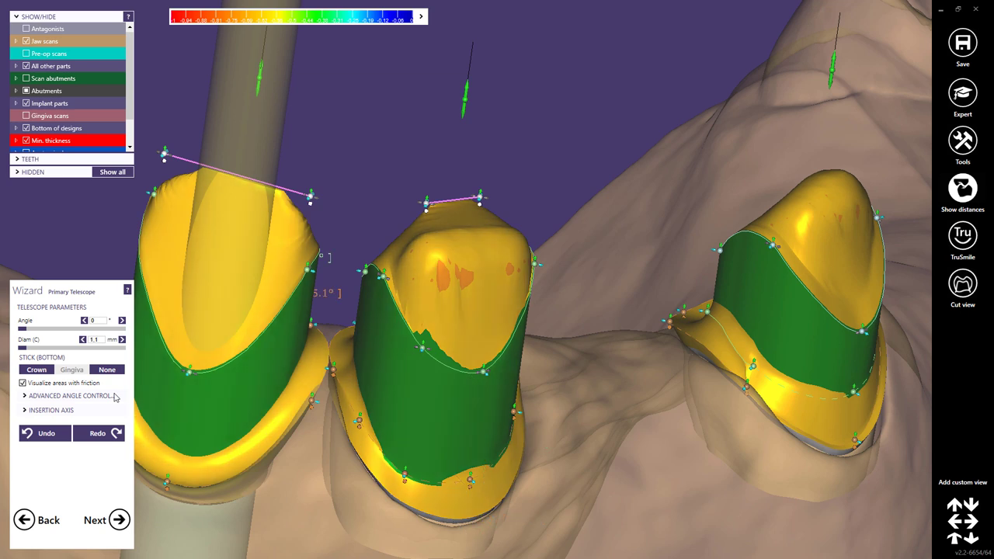
click(43, 434)
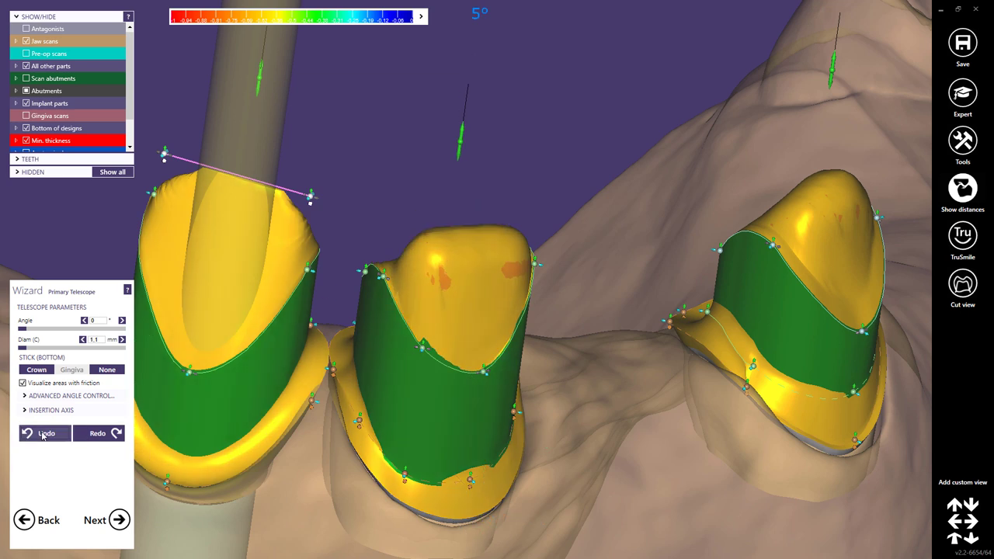
Step: Orbit and zoom around the arch to review all four telescopes and the implant post
double_click(450, 337)
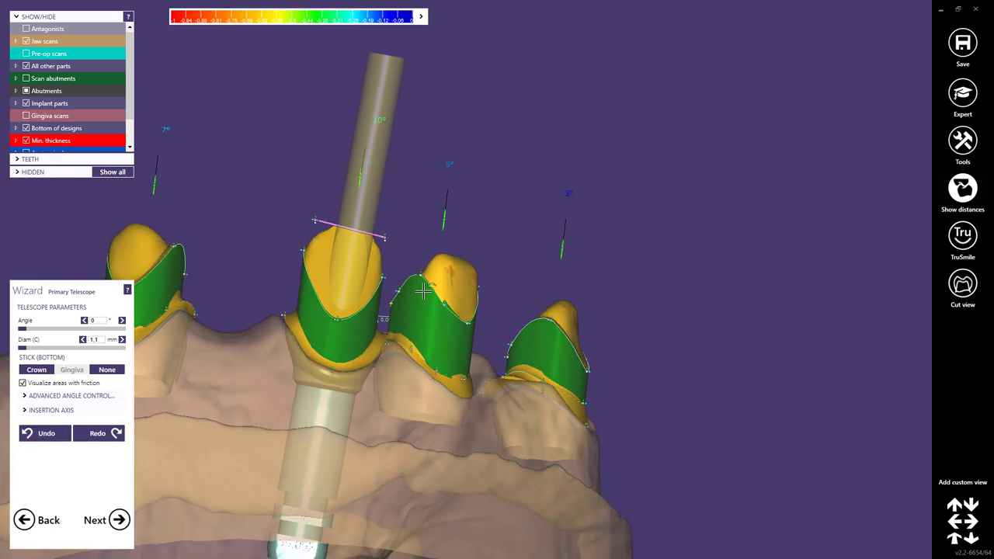
scroll(420, 291, up, 5)
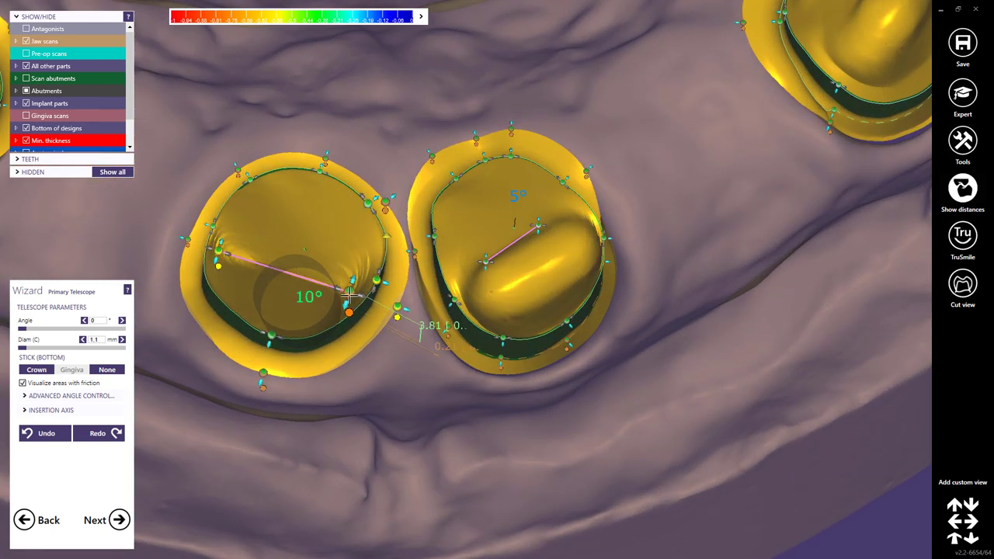
click(348, 294)
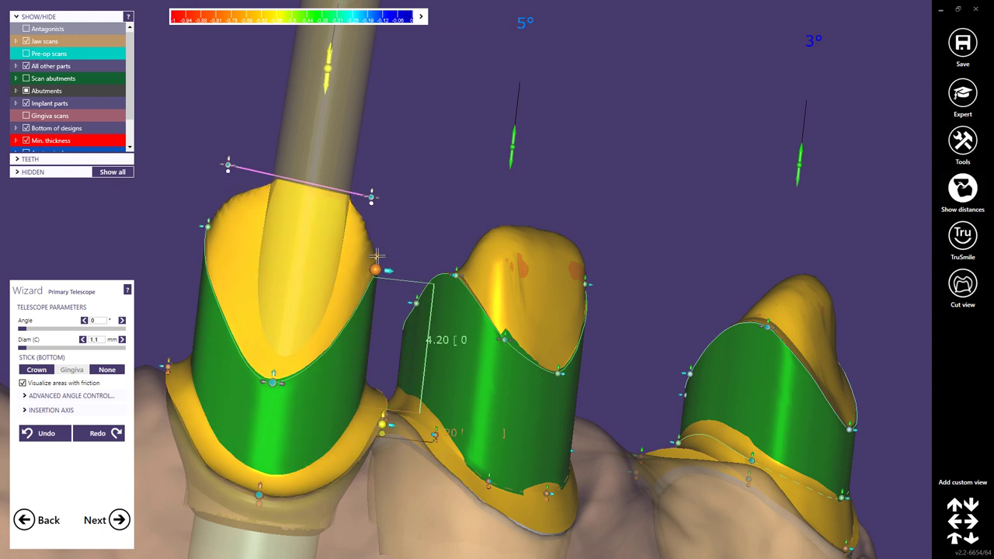
right_drag(376, 256, 497, 296)
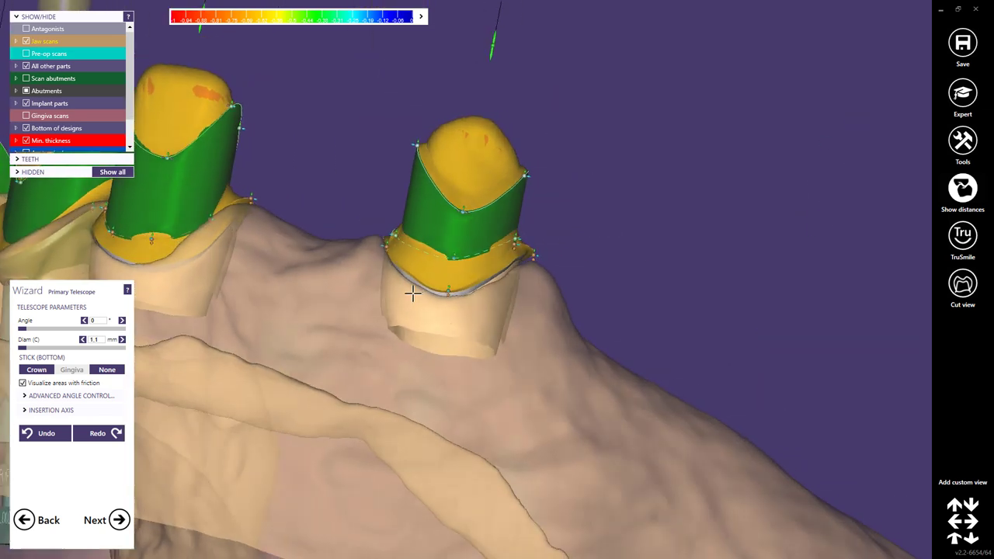
right_drag(411, 292, 257, 252)
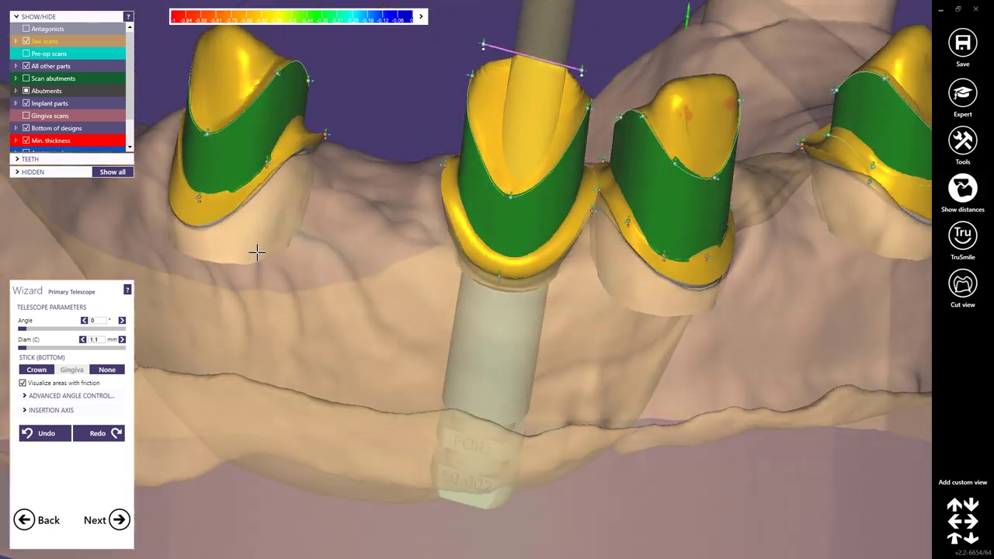
scroll(257, 252, down, 8)
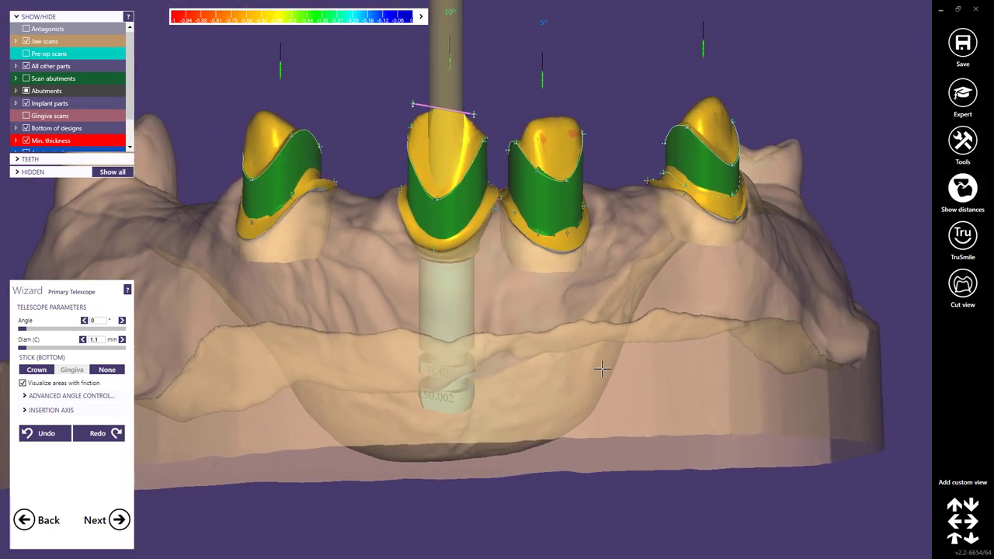
scroll(602, 369, down, 3)
Step: Advance to the Free-Form Telescope step and bring the crown to sculpt into close view
click(119, 520)
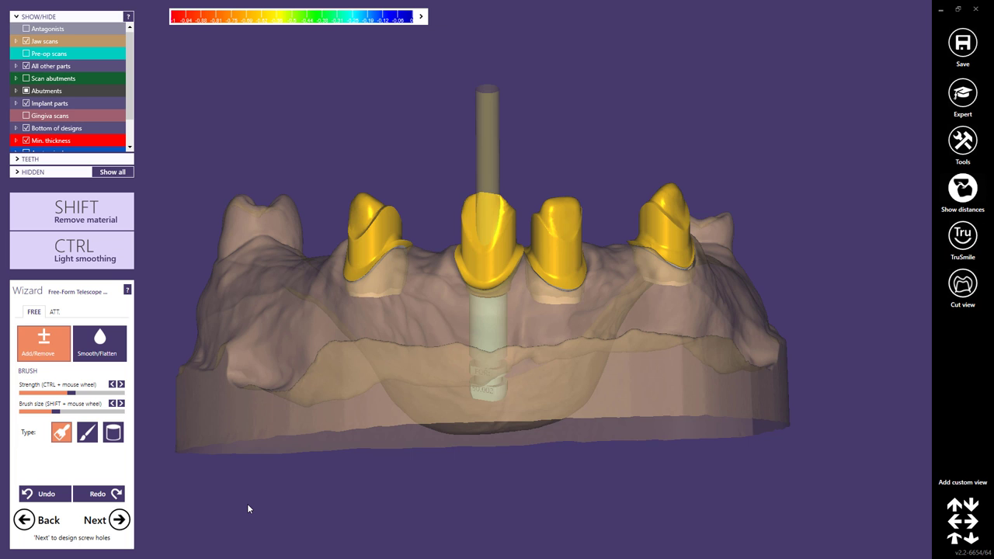
right_drag(365, 346, 455, 265)
scroll(460, 289, up, 3)
scroll(462, 288, up, 2)
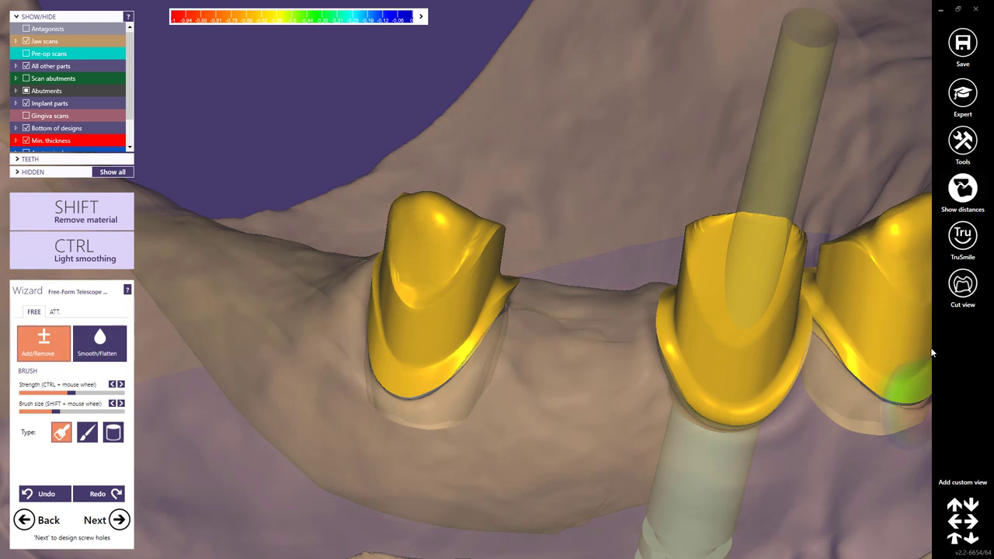
mouse_move(932, 350)
right_down()
mouse_move(808, 310)
mouse_move(571, 264)
right_up()
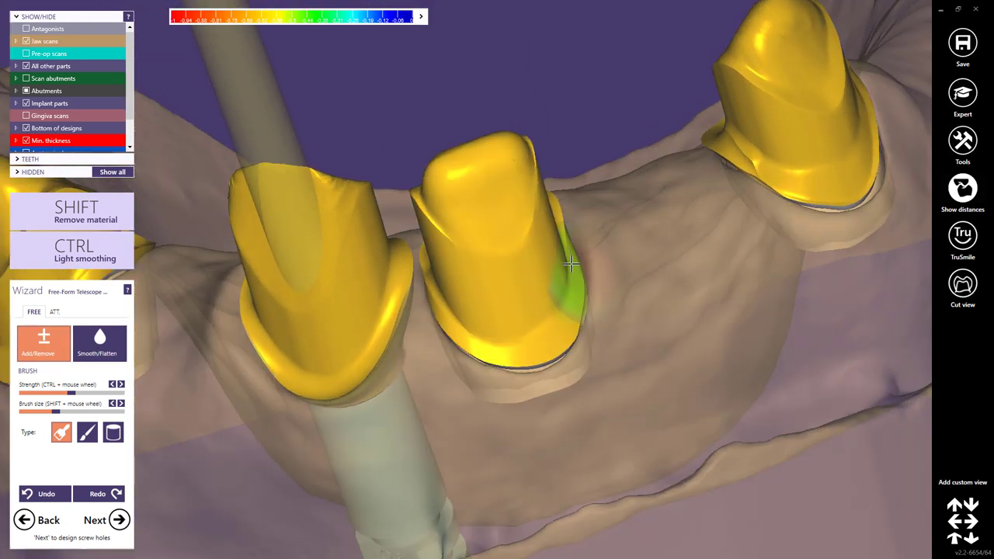
scroll(571, 265, up, 2)
mouse_move(333, 133)
right_down()
mouse_move(395, 188)
mouse_move(11, 237)
right_up()
shift+scroll(466, 269, down, 3)
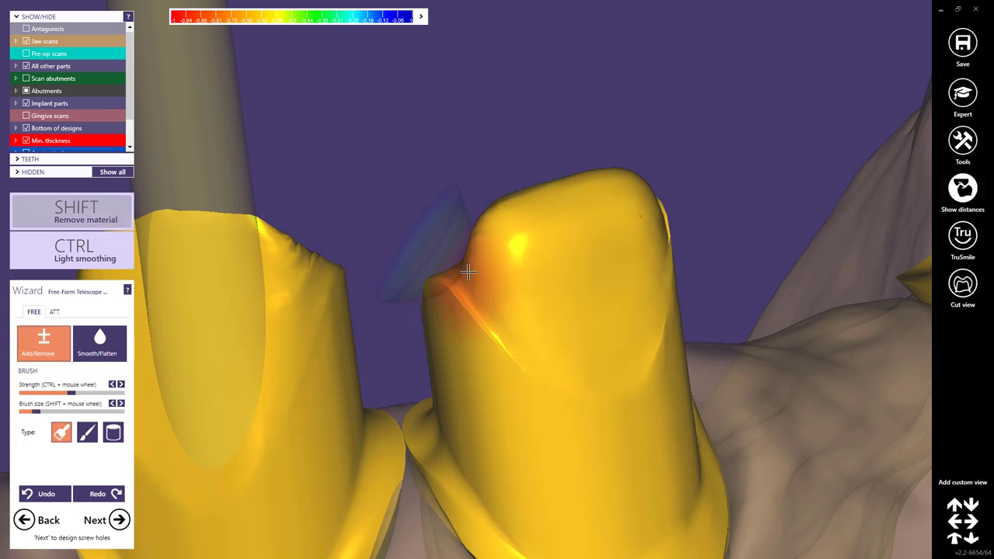
Step: Remove material from the crown's upper corner and smooth its upper-left edge
right_drag(464, 254, 639, 289)
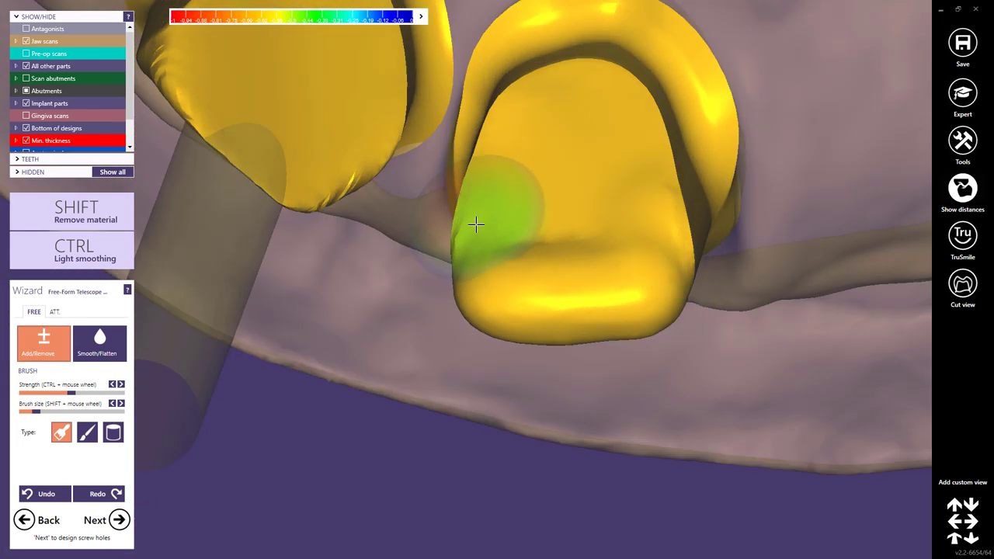
mouse_move(532, 249)
right_down()
mouse_move(533, 240)
mouse_move(506, 277)
right_up()
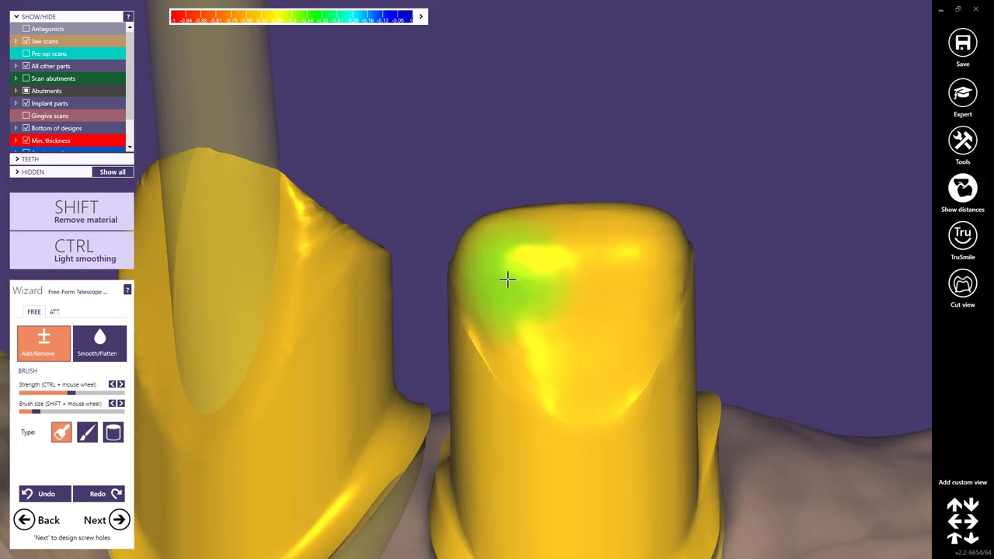
click(100, 342)
right_drag(493, 377, 456, 256)
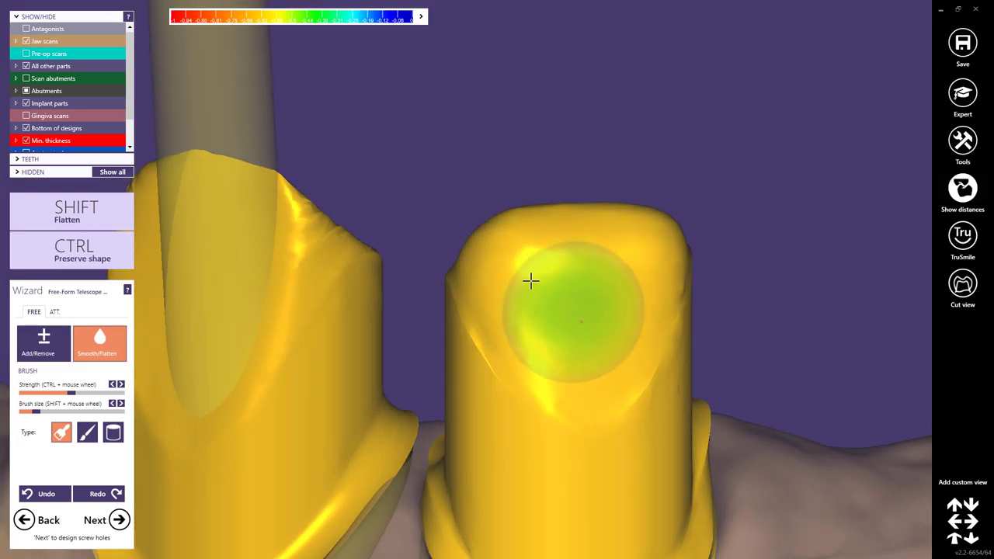
mouse_move(659, 269)
right_down()
mouse_move(670, 304)
mouse_move(666, 284)
mouse_move(506, 225)
right_up()
scroll(666, 284, up, 2)
right_drag(558, 244, 710, 288)
scroll(733, 334, up, 2)
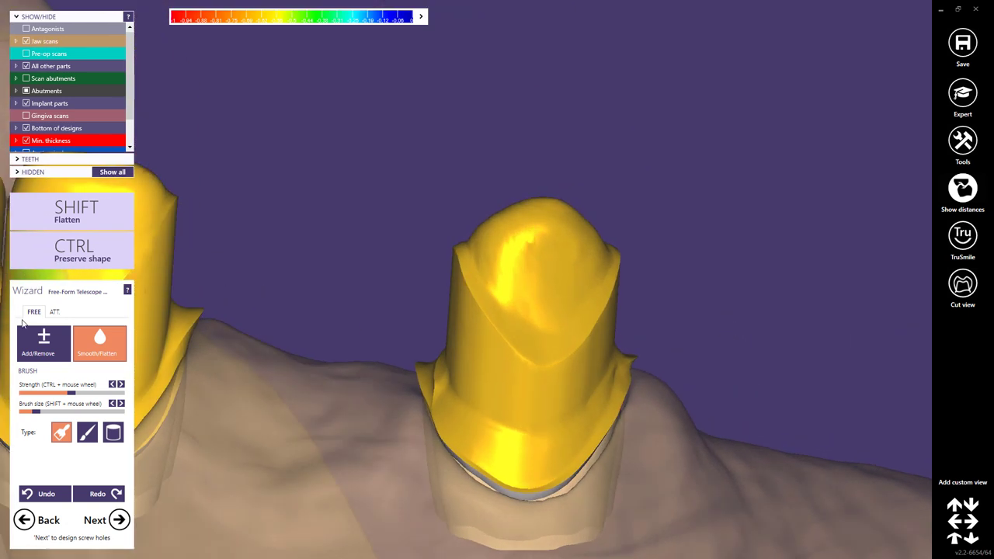
click(44, 341)
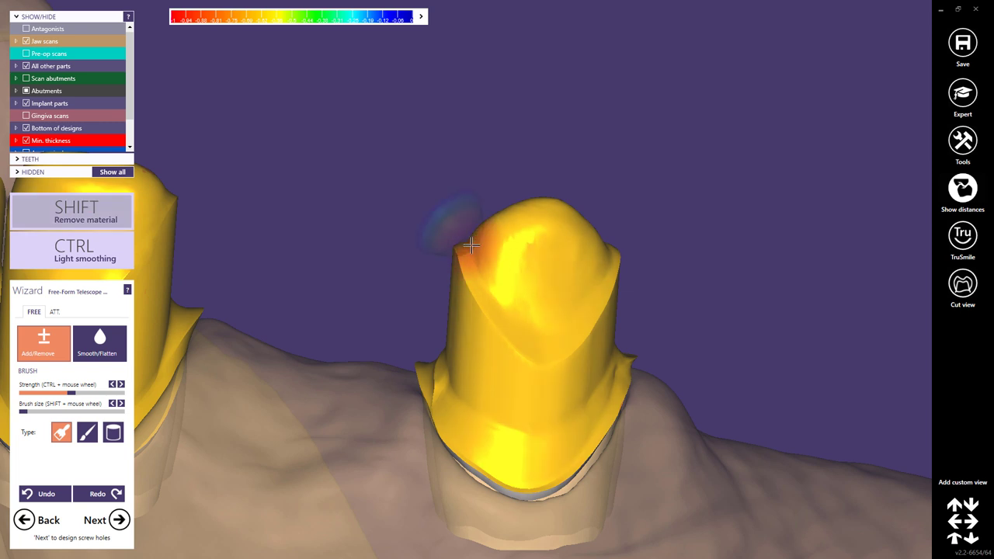
shift+scroll(472, 247, up, 2)
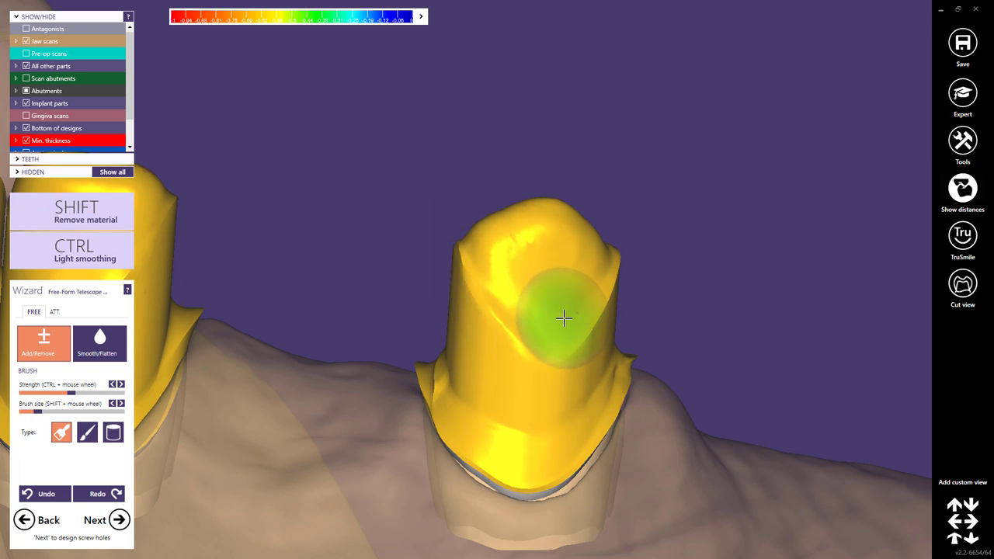
key(Up)
key(Up)
key(Up)
key(Up)
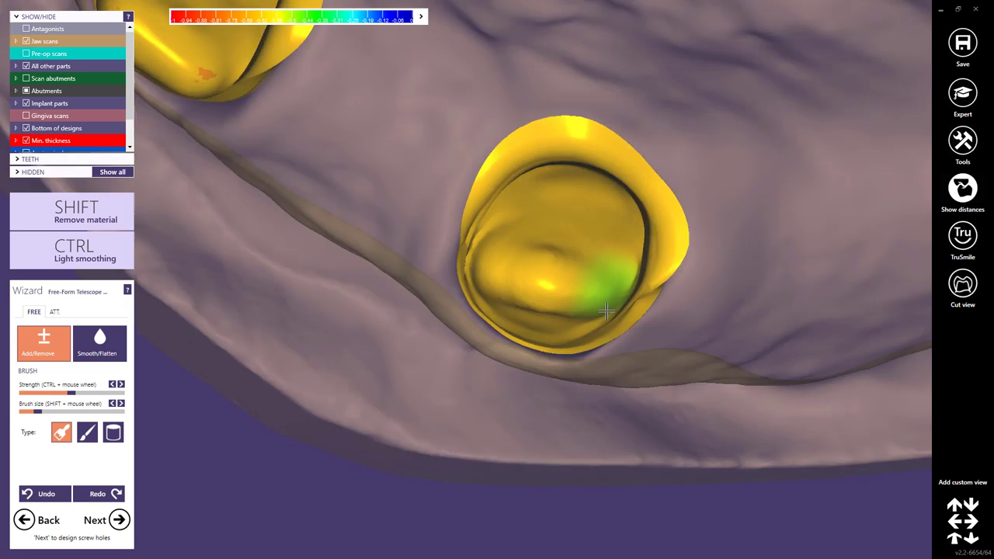
key(Down)
key(Down)
key(Down)
key(Down)
Step: Alternate Smooth and Add/Remove brushes on the crowns beside the implant, checking top and side views
click(98, 341)
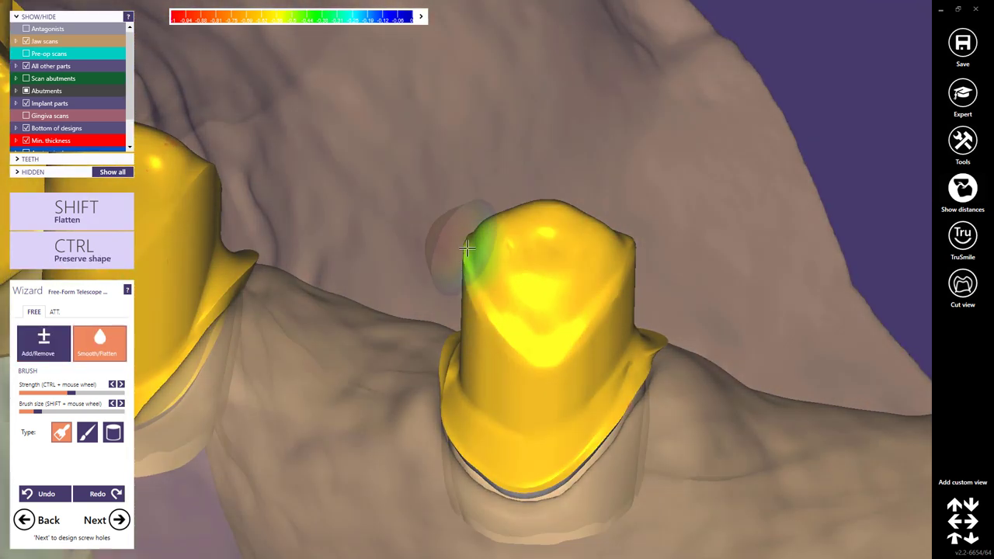
key(Up)
key(Up)
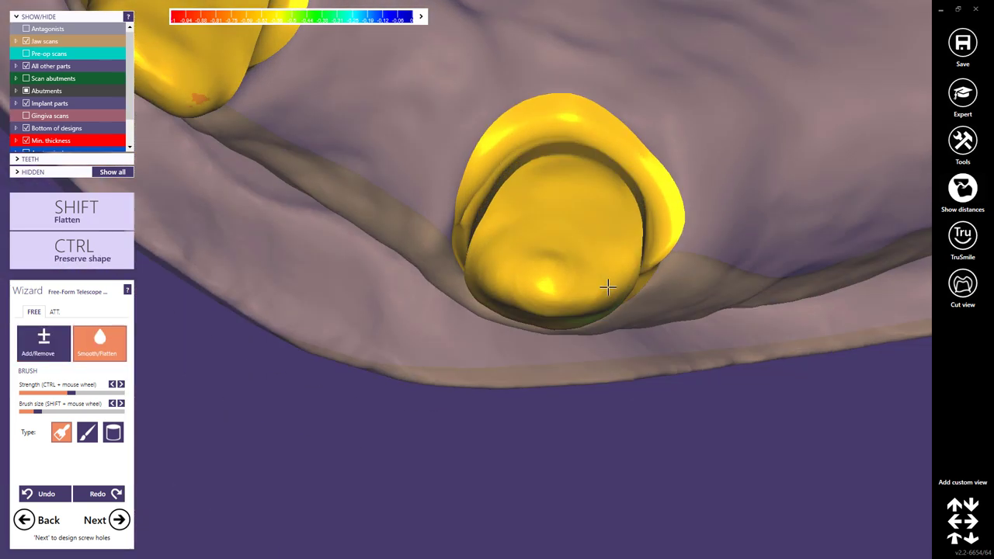
key(Down)
key(Down)
scroll(417, 362, down, 3)
right_drag(417, 362, 324, 276)
key(Down)
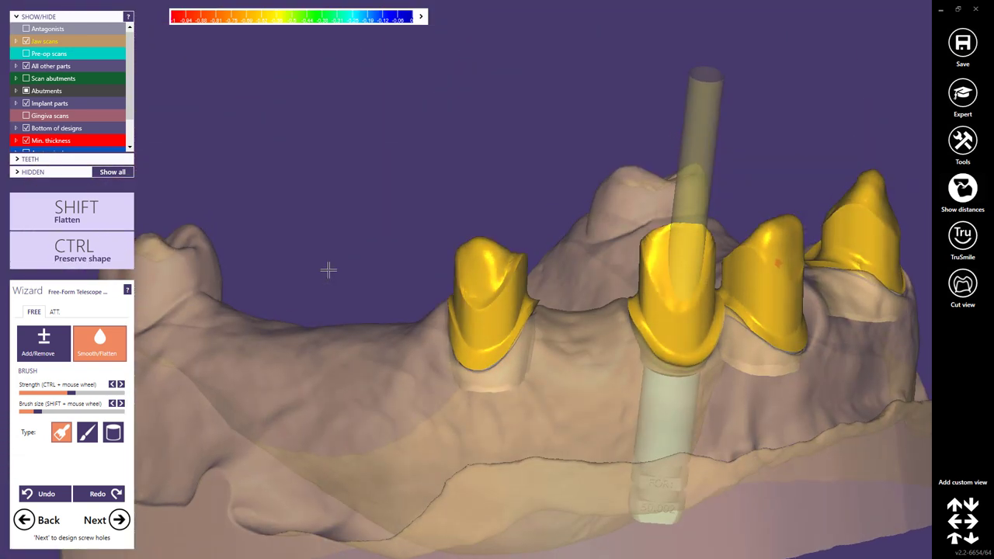
click(52, 354)
scroll(440, 292, up, 5)
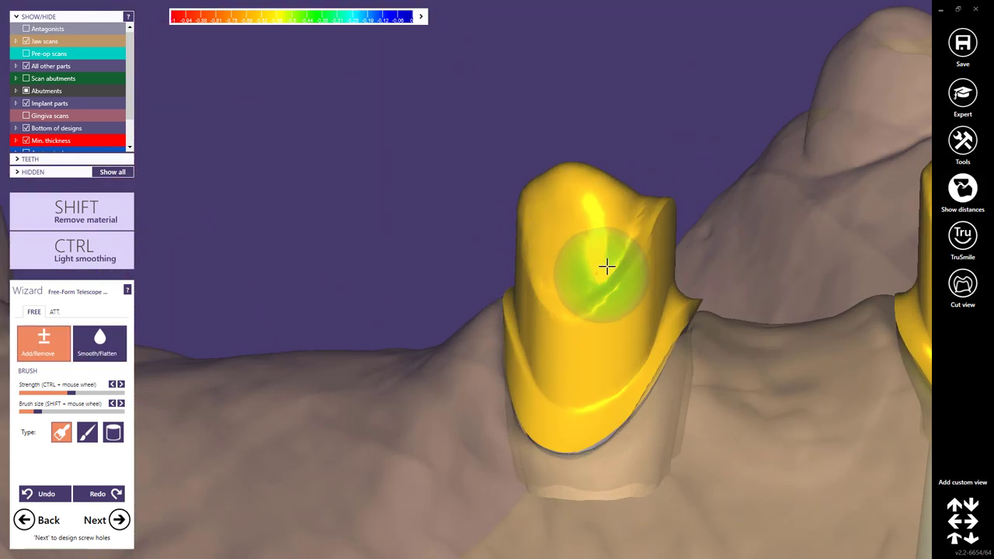
key(Up)
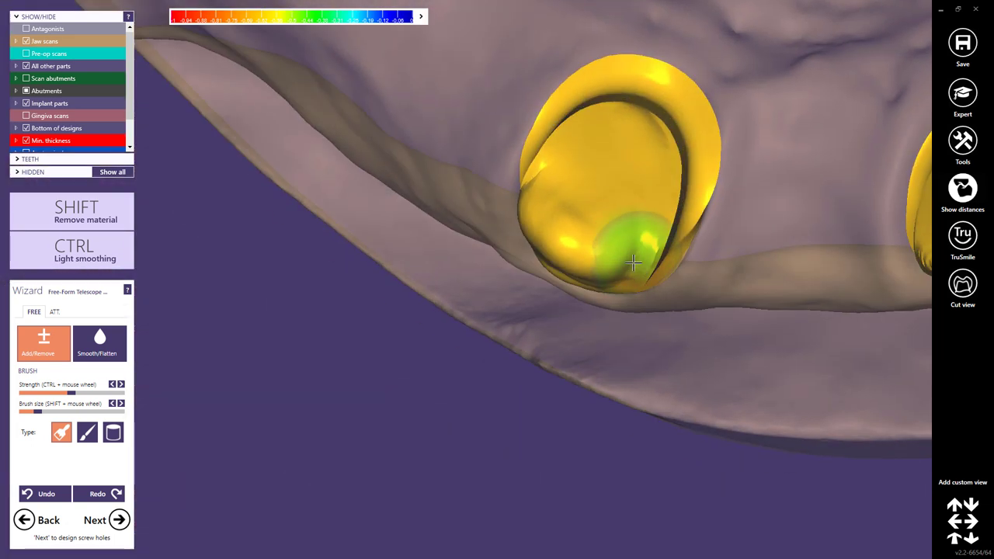
key(Down)
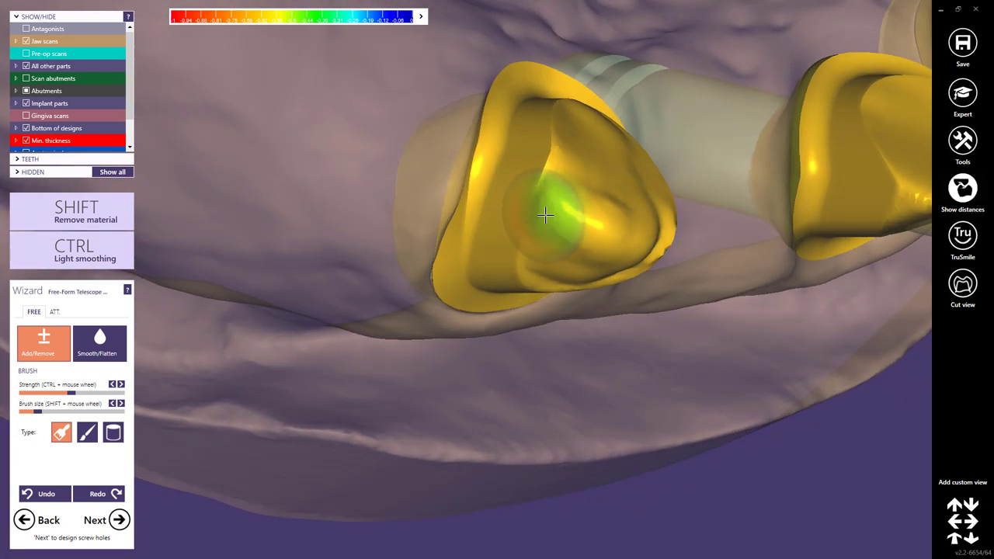
key(Down)
Step: Select the Smooth/Flatten brush with S and orient the jaw to a straight front view
key(s)
scroll(555, 254, up, 3)
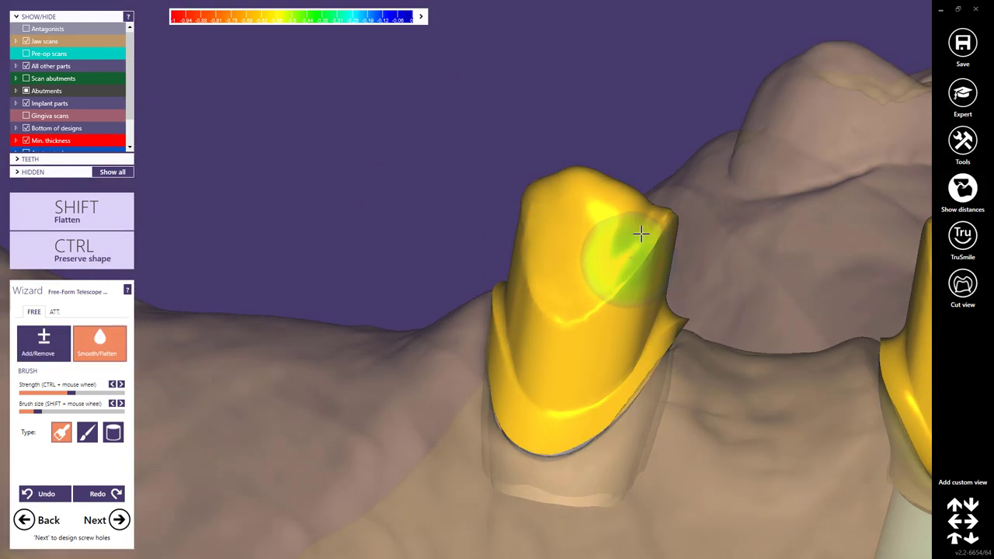
key(Down)
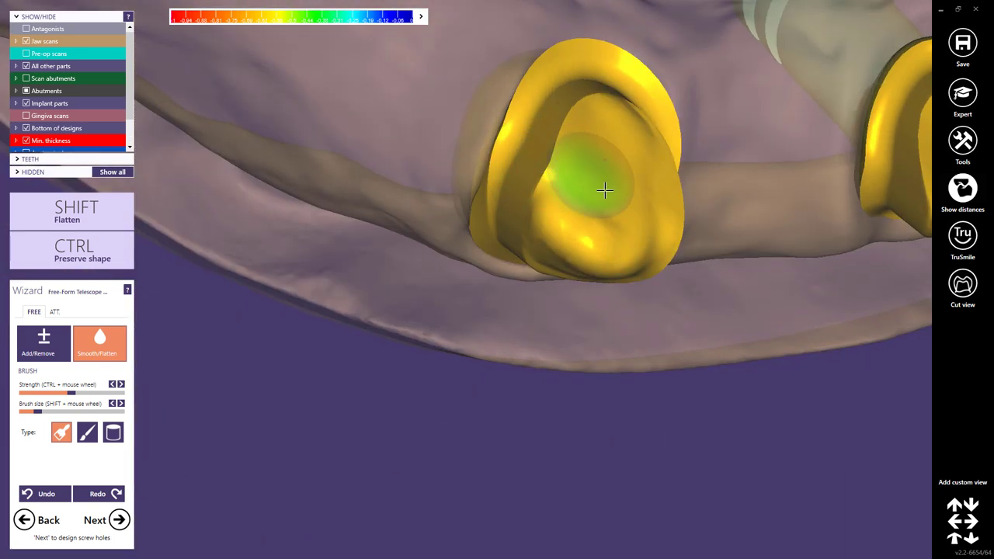
key(Down)
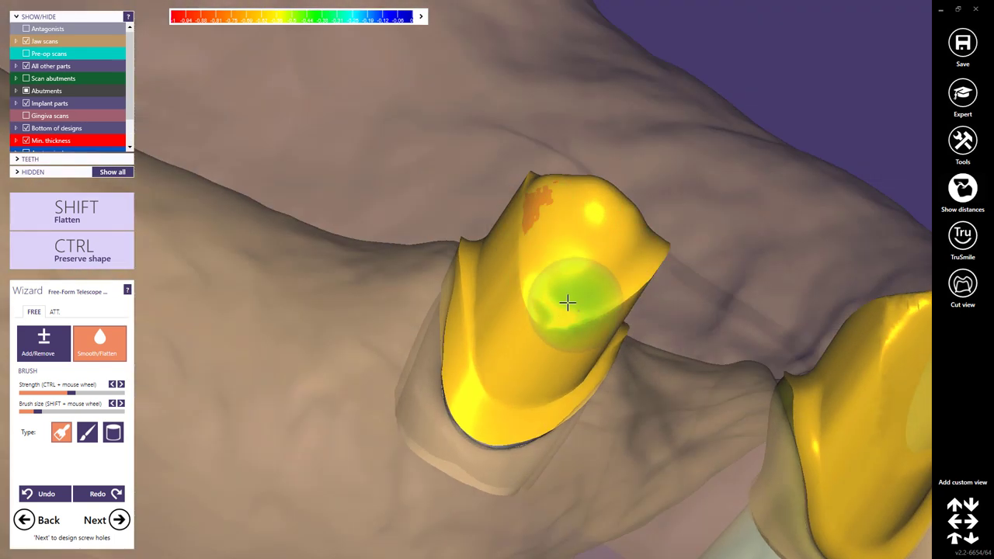
key(Down)
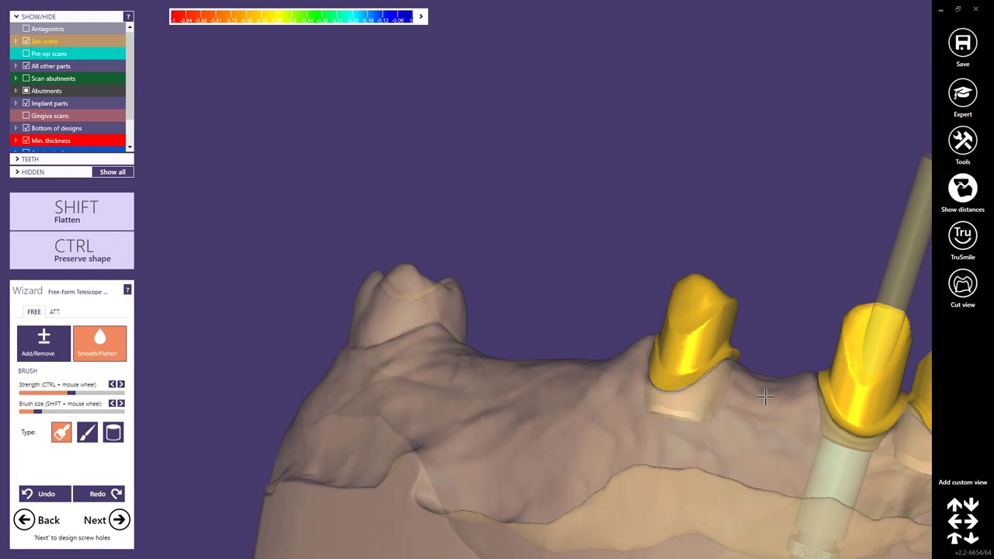
scroll(585, 415, up, 2)
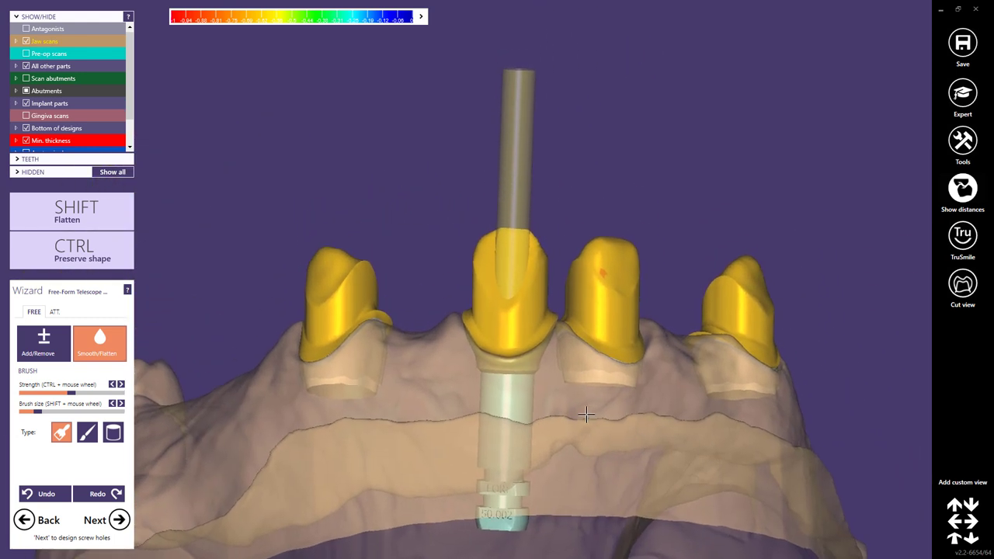
key(Up)
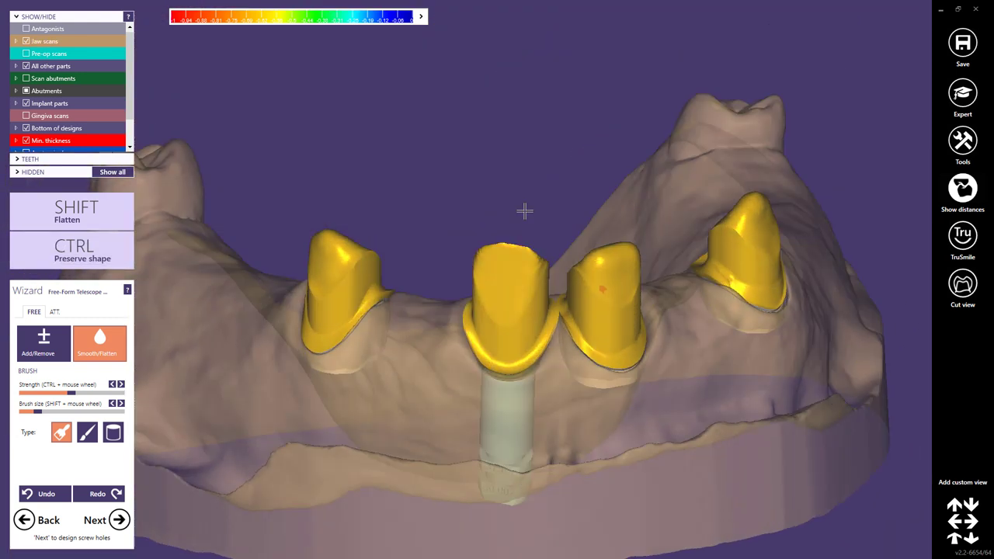
key(Left)
key(Down)
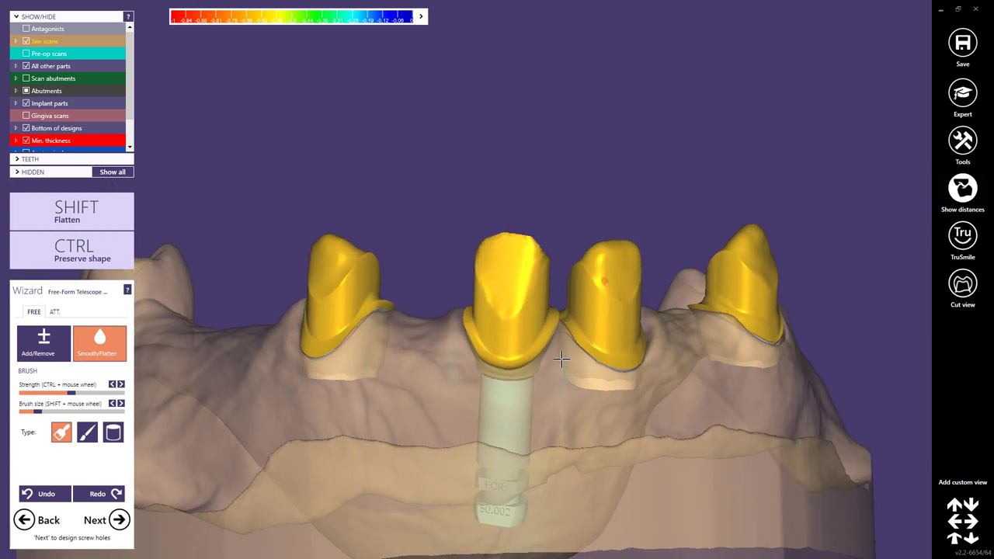
scroll(505, 185, up, 3)
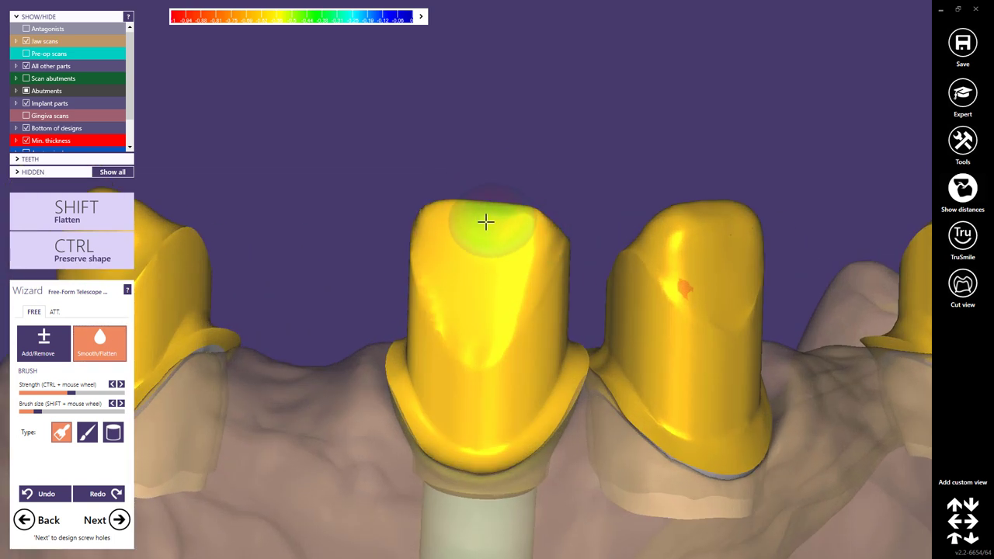
Step: Smooth the central crown's top, holding Shift to flatten, and check it from front and top
mouse_move(485, 223)
right_down()
mouse_move(533, 223)
mouse_move(503, 255)
right_up()
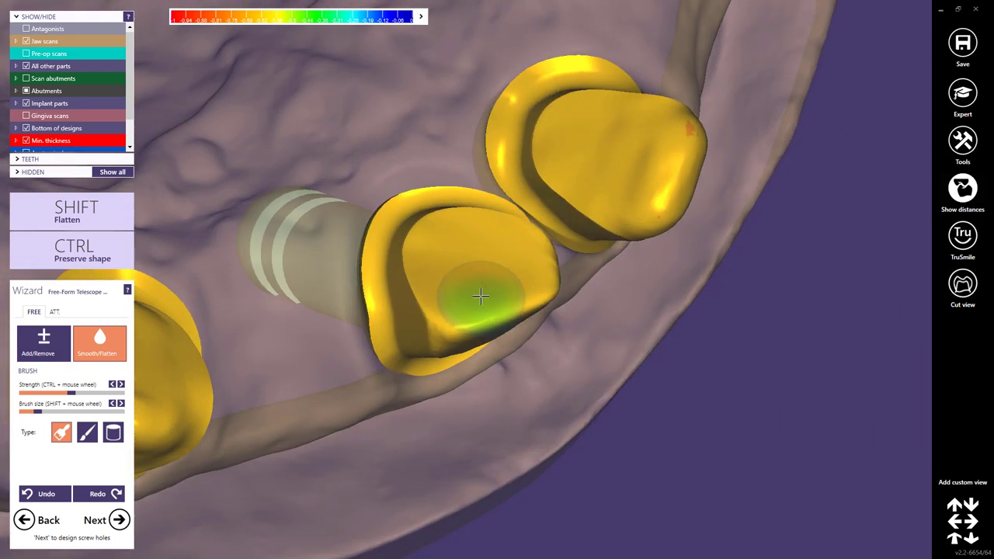
key(Down)
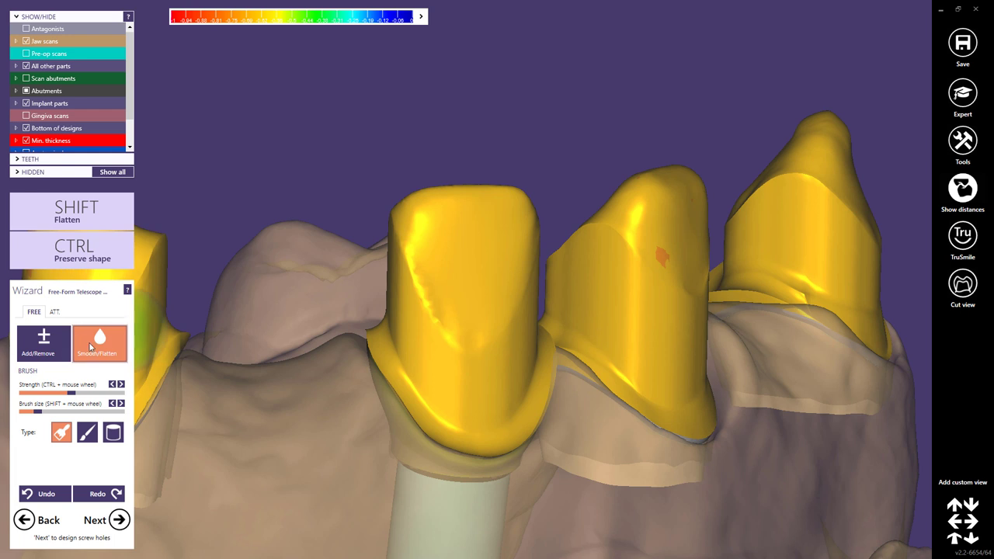
key(shift)
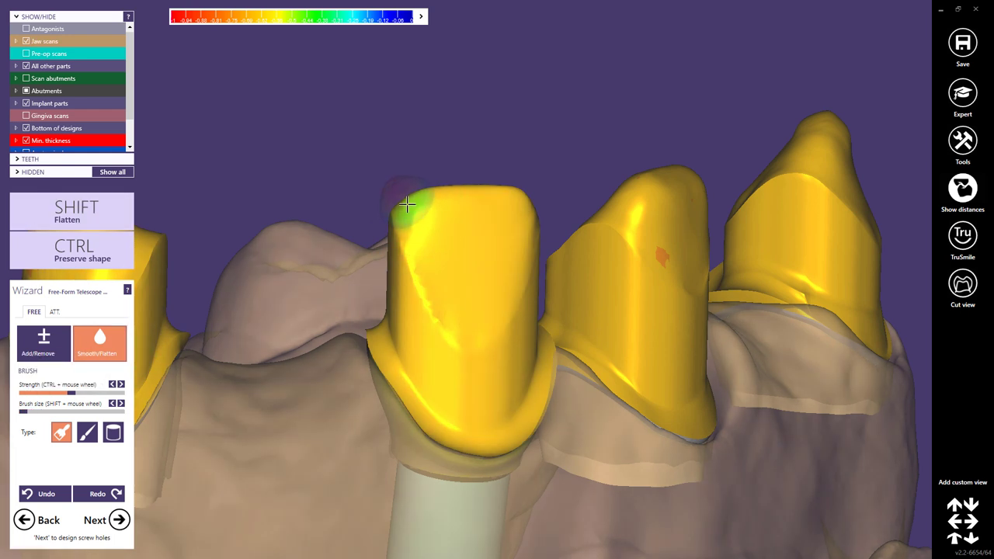
key(Down)
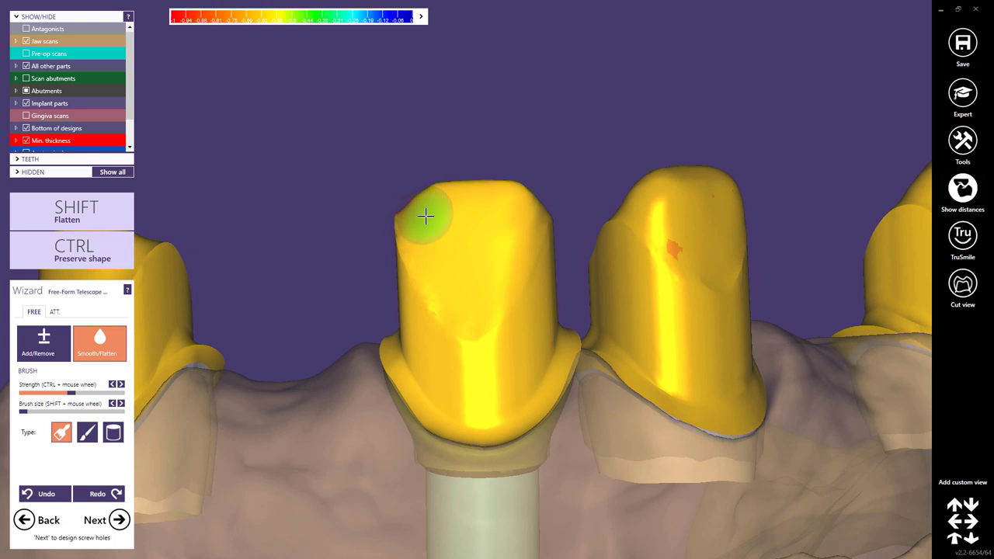
key(Up)
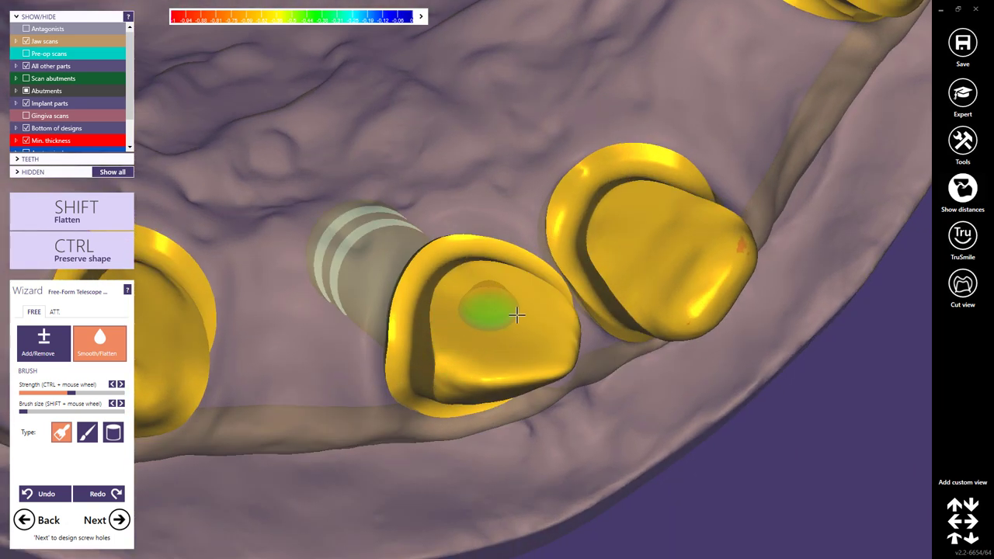
key(Down)
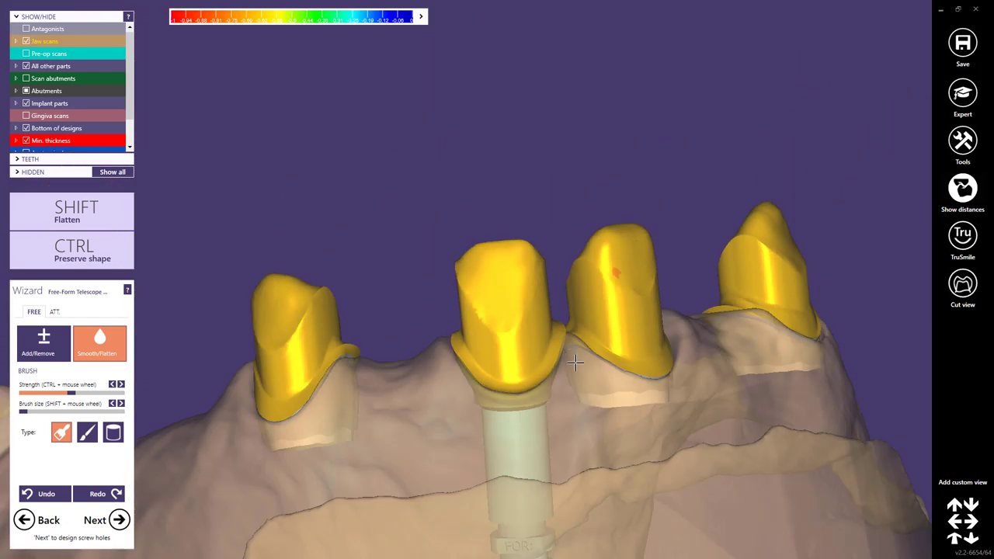
key(Left)
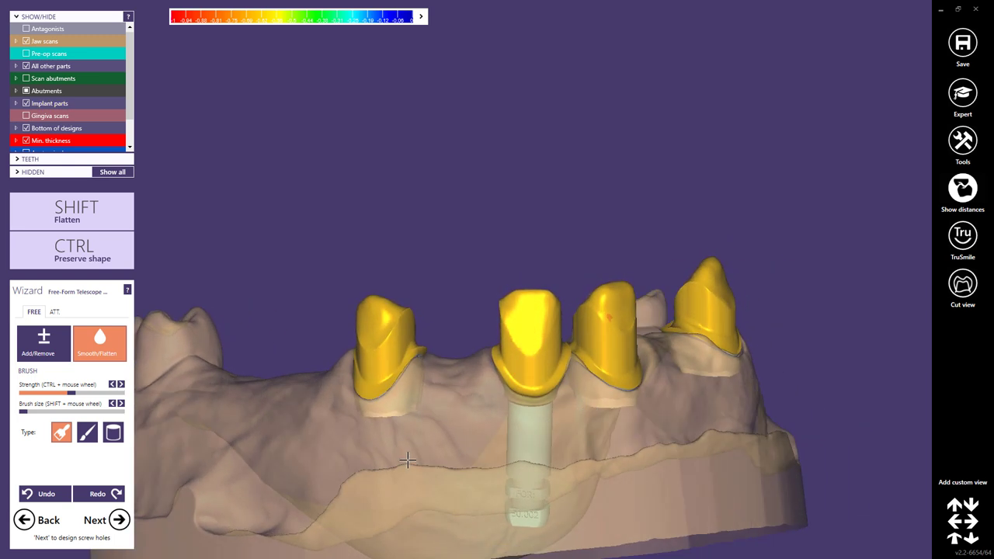
middle_drag(407, 461, 346, 403)
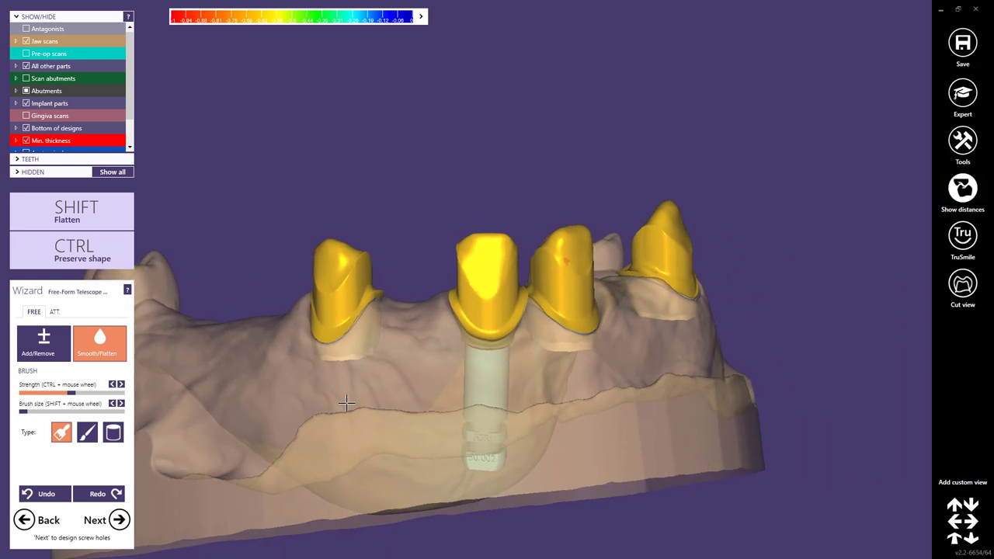
Step: Step past Screw Hole Design to Merge and save restorations, choose Free-form restorations, and continue
click(120, 519)
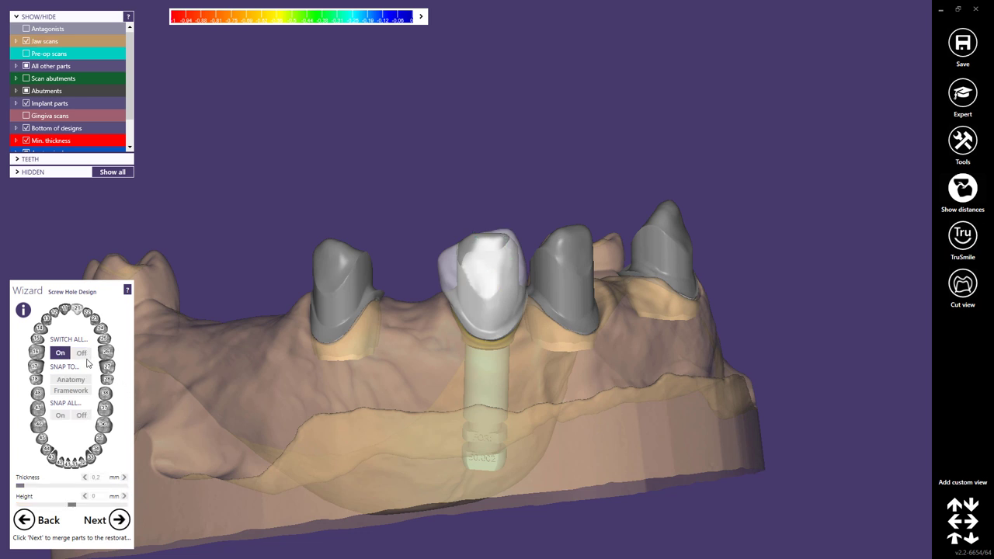
click(119, 520)
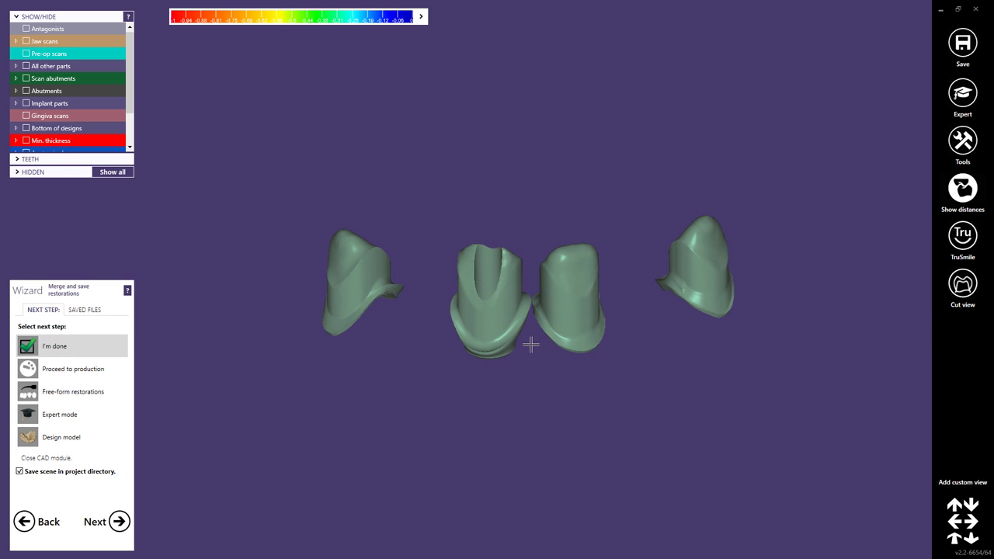
click(61, 394)
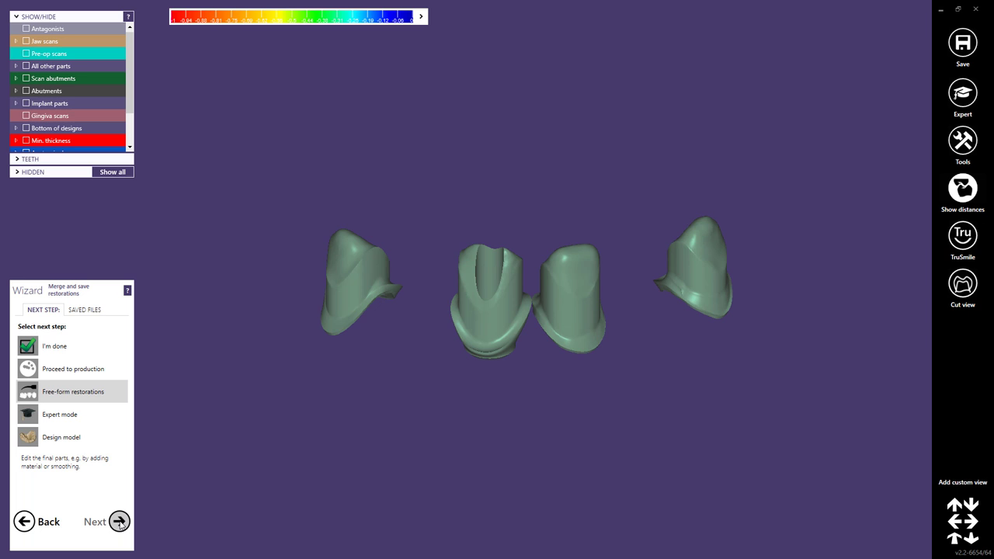
click(118, 522)
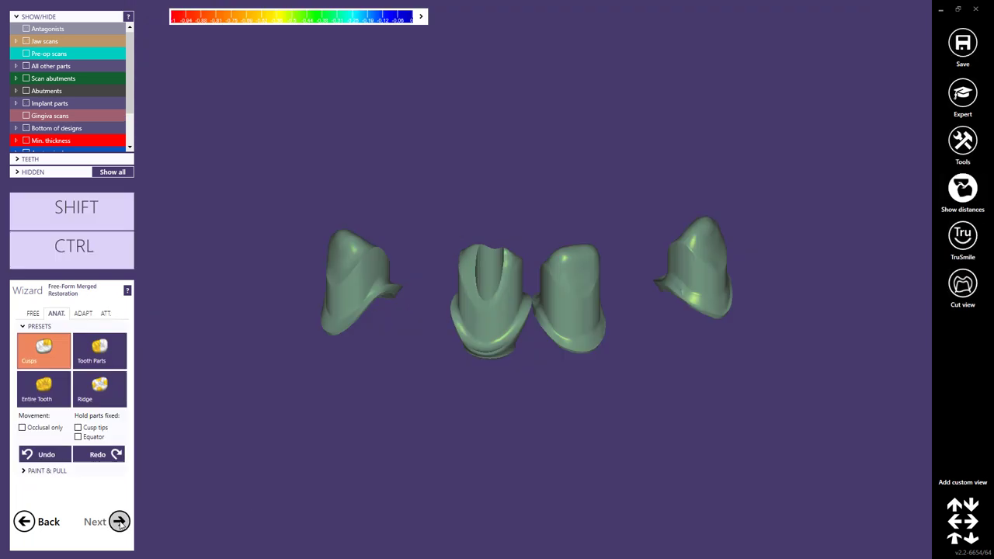
Step: Choose the Tooth Parts preset and the free-form brushes, zooming in on the left restoration
click(100, 347)
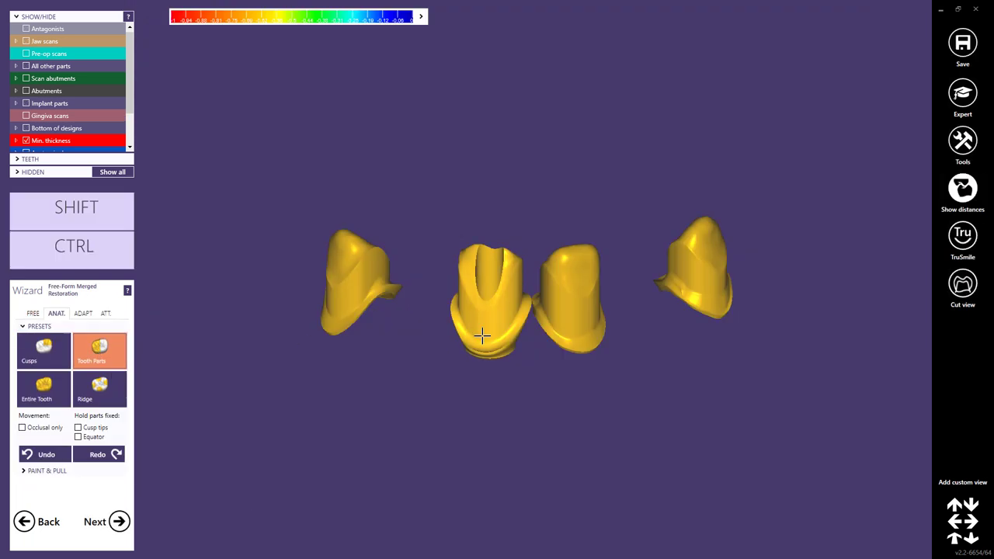
right_drag(482, 335, 528, 307)
scroll(531, 304, up, 3)
scroll(534, 287, up, 3)
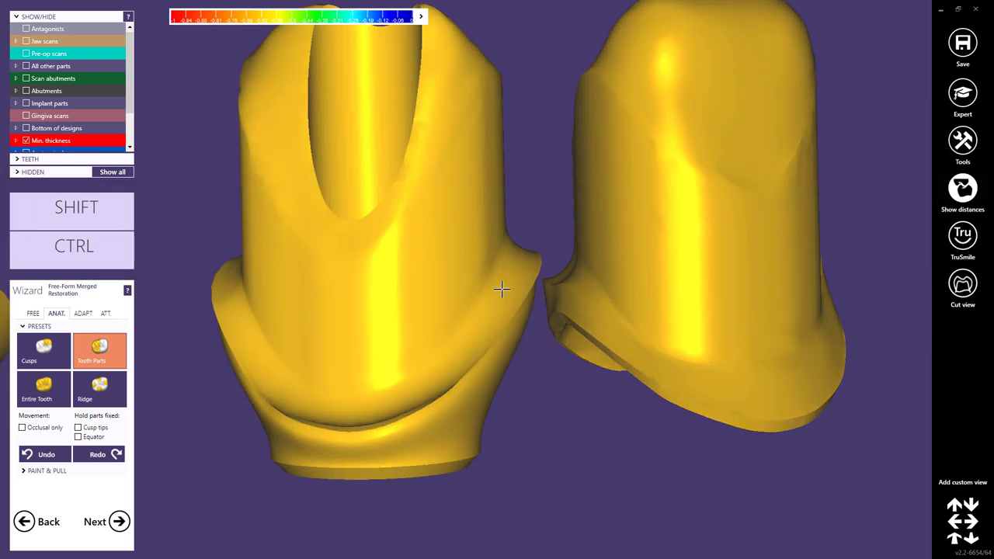
scroll(226, 269, down, 5)
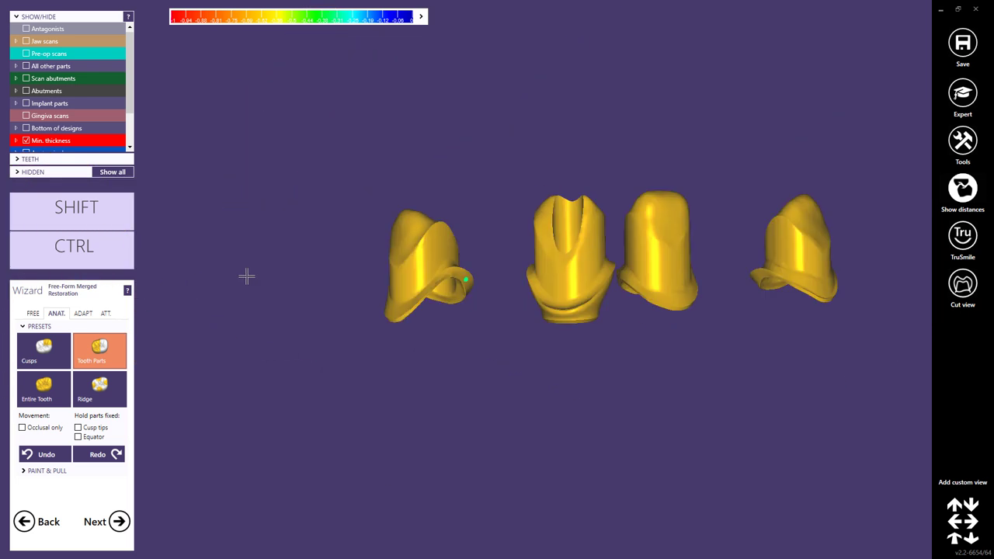
right_drag(246, 276, 350, 276)
click(31, 313)
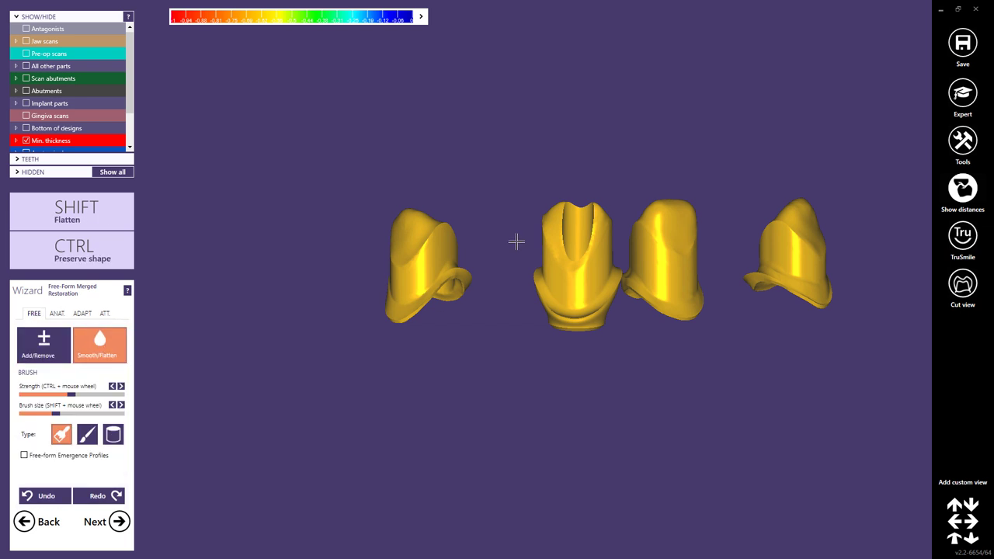
right_drag(516, 242, 443, 232)
scroll(444, 233, up, 5)
shift+scroll(438, 229, down, 3)
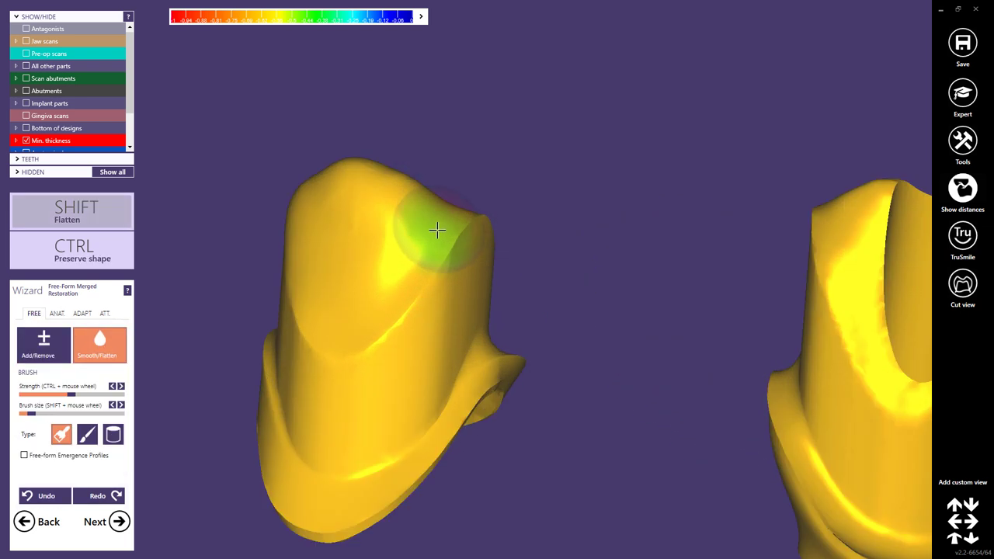
shift+scroll(437, 230, down, 1)
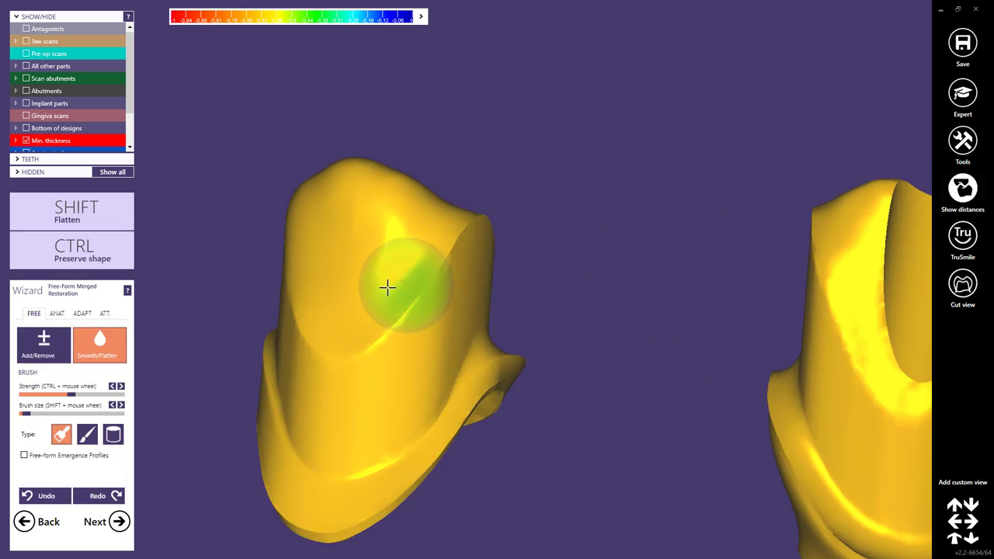
Step: Set tooth 23 to flat shading only and smooth its crown surface from several angles
right_click(359, 349)
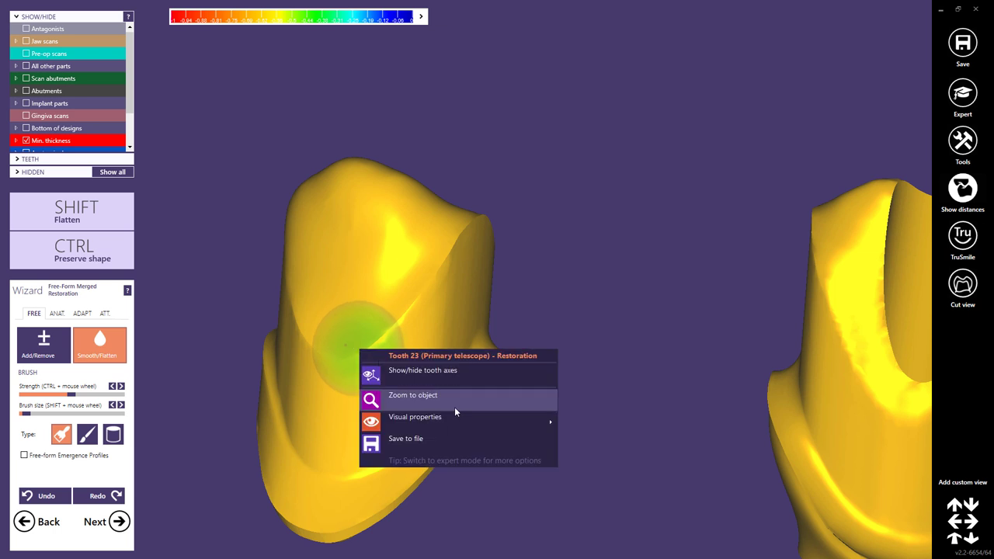
mouse_move(460, 417)
click(603, 477)
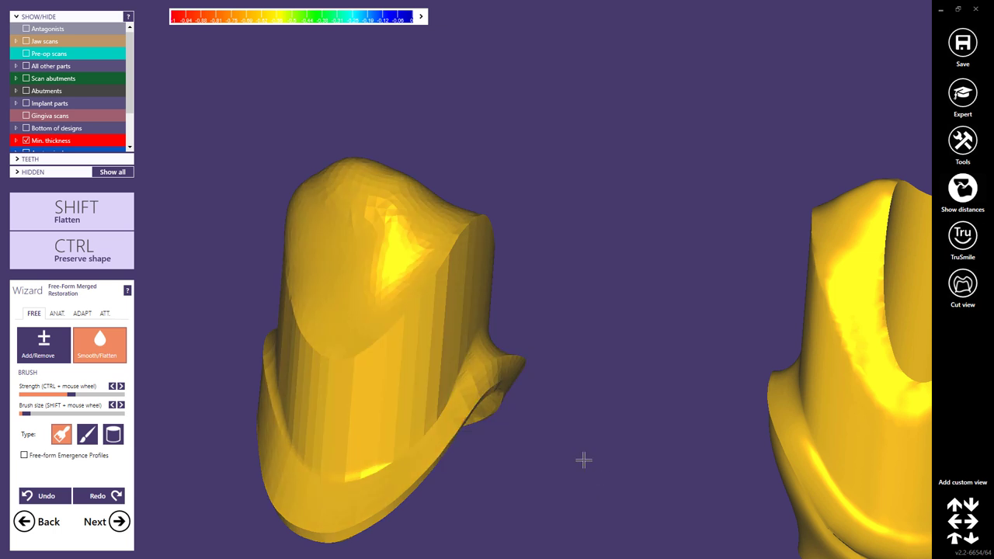
right_drag(583, 459, 457, 335)
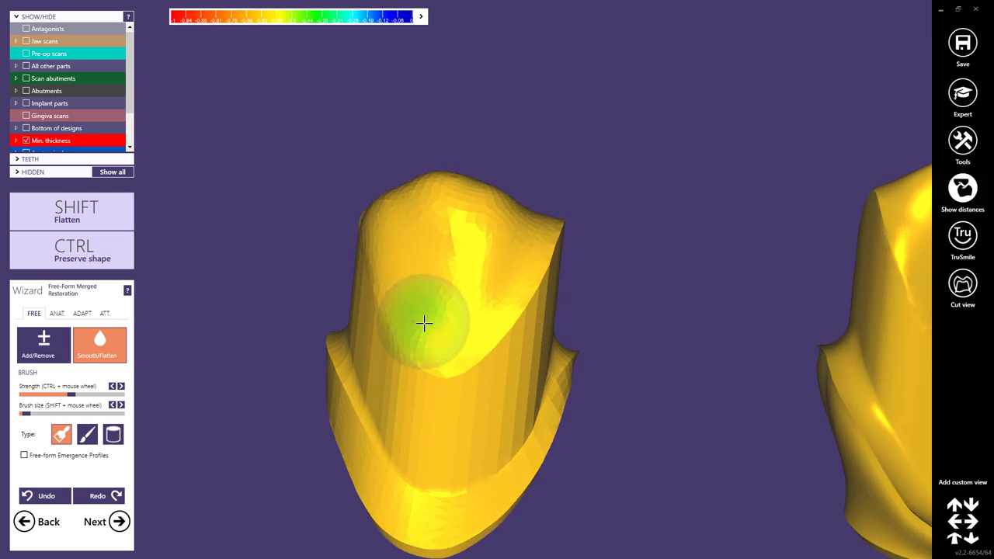
mouse_move(523, 231)
right_down()
mouse_move(510, 266)
mouse_move(517, 244)
mouse_move(495, 273)
mouse_move(563, 324)
mouse_move(559, 202)
right_up()
mouse_move(559, 202)
mouse_down()
mouse_move(572, 173)
mouse_move(572, 116)
mouse_move(567, 154)
mouse_up()
right_drag(568, 154, 581, 107)
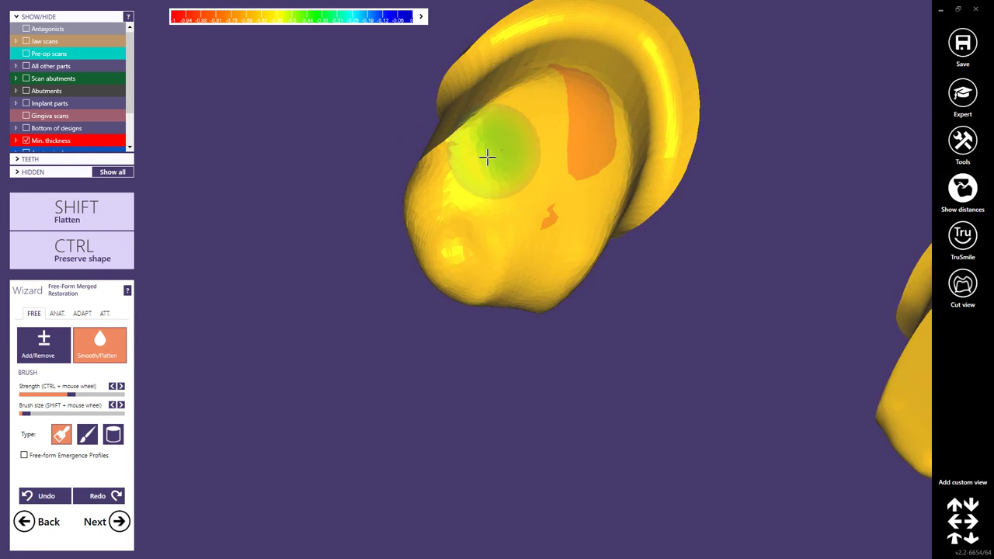
right_drag(486, 155, 517, 182)
mouse_move(437, 233)
right_down()
mouse_move(628, 222)
mouse_move(642, 262)
mouse_move(810, 398)
mouse_move(736, 349)
mouse_move(594, 306)
mouse_move(484, 306)
right_up()
Step: Give Tooth 21 flat shading only and smooth the faceted patches across its crown
right_click(484, 306)
mouse_move(605, 381)
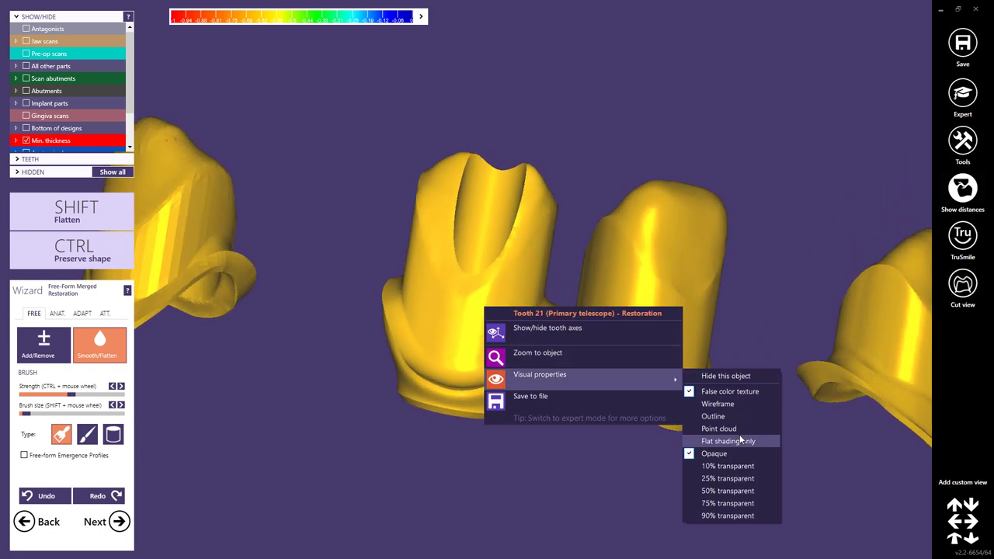
click(742, 440)
right_drag(484, 237, 466, 215)
scroll(466, 216, up, 3)
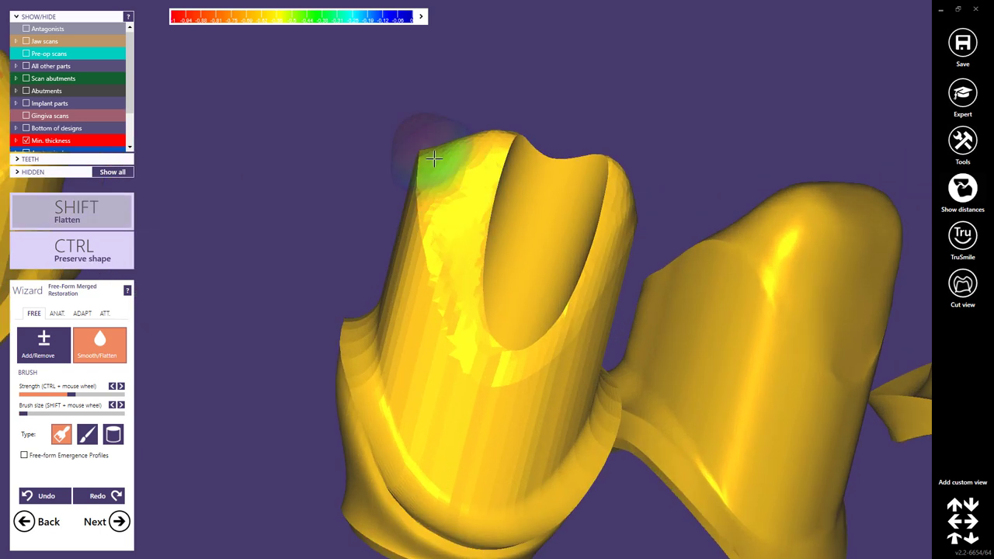
mouse_move(435, 194)
mouse_down()
mouse_move(447, 273)
mouse_move(478, 336)
mouse_up()
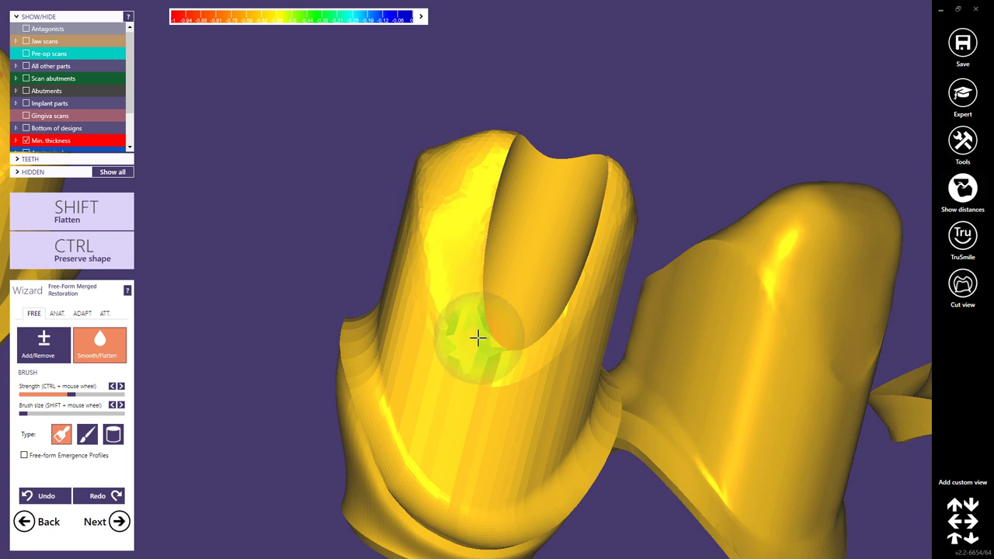
mouse_move(511, 358)
right_down()
mouse_move(588, 266)
mouse_move(599, 228)
mouse_move(575, 235)
mouse_move(428, 422)
right_up()
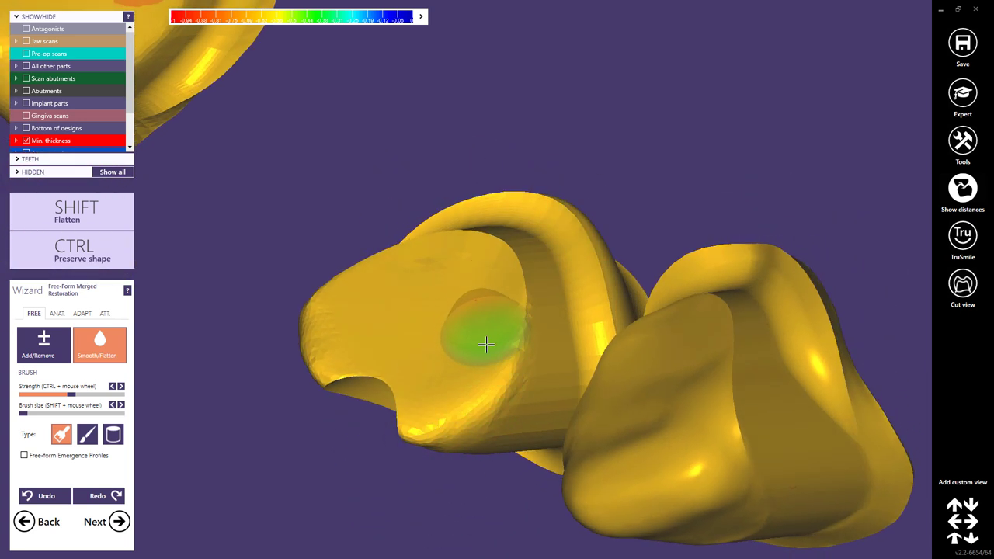
mouse_move(492, 293)
right_down()
mouse_move(481, 328)
mouse_move(504, 339)
right_up()
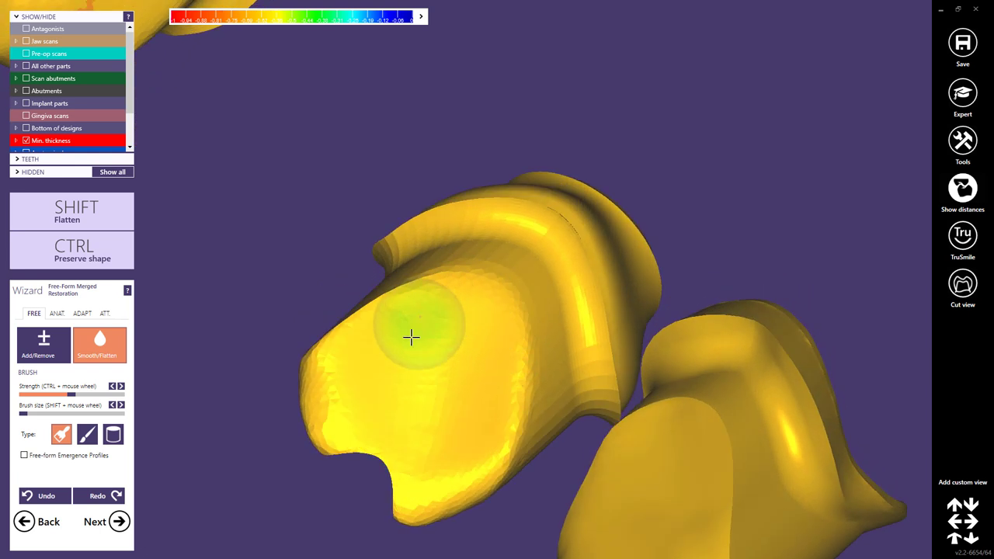
right_drag(411, 337, 441, 374)
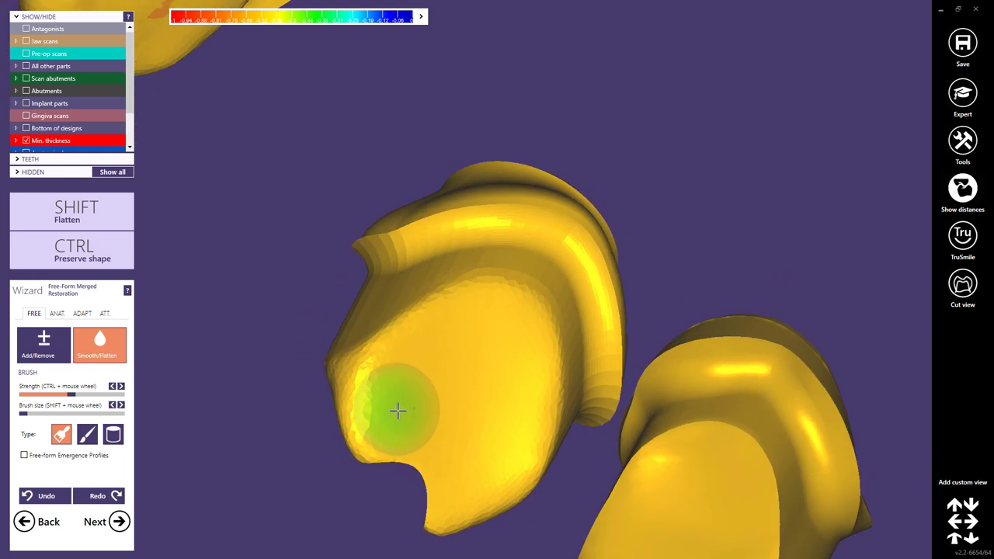
right_drag(399, 410, 483, 401)
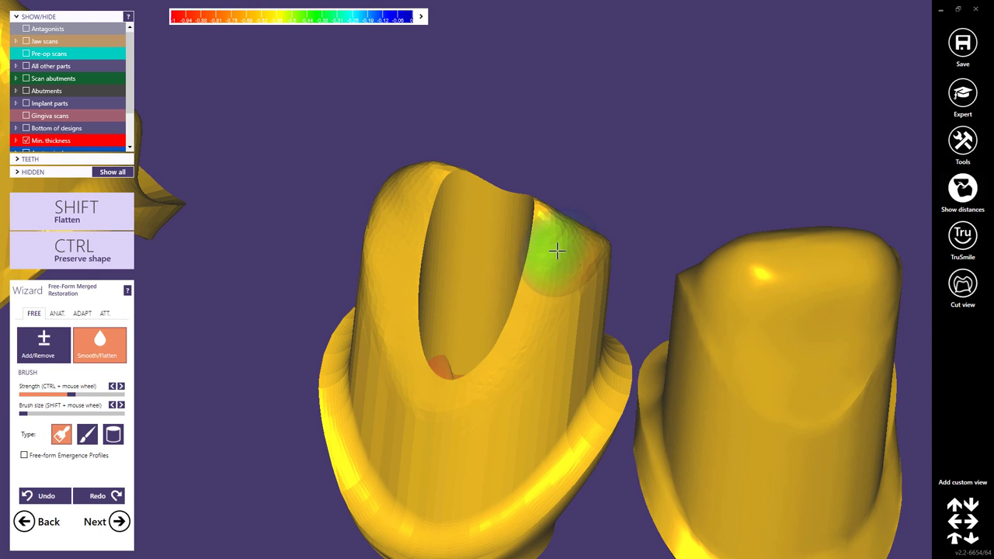
scroll(544, 259, down, 3)
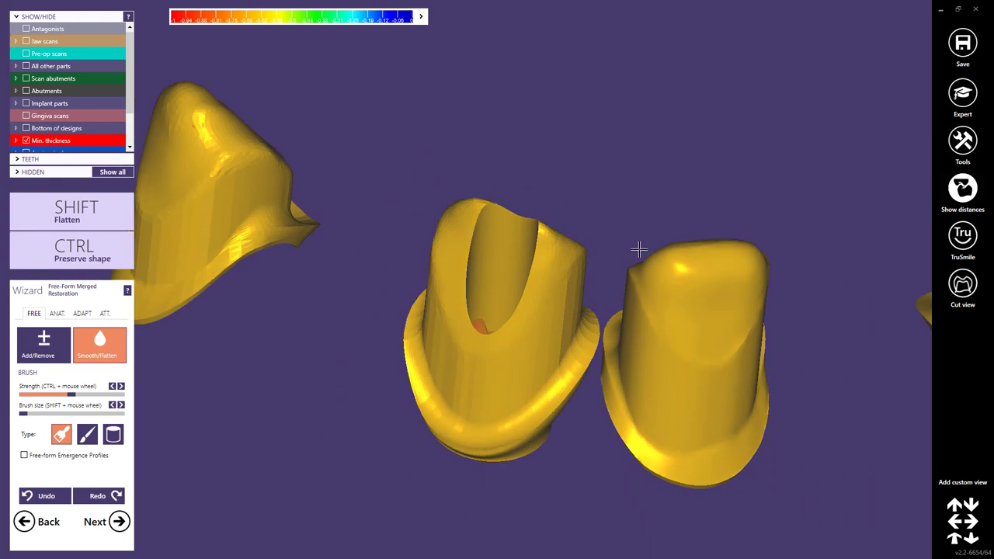
mouse_move(638, 249)
right_down()
mouse_move(582, 268)
mouse_move(590, 264)
right_up()
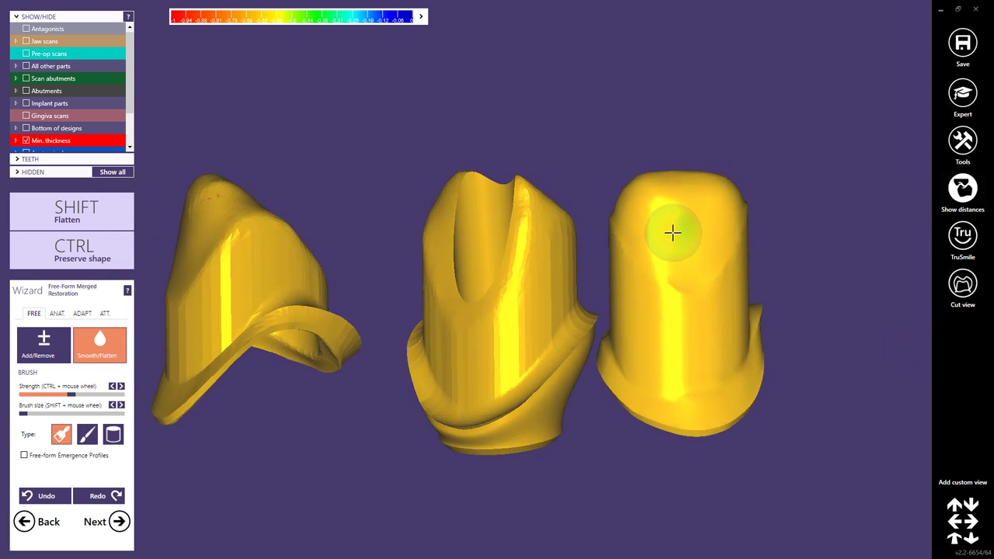
Step: Give Tooth 11 flat shading only and smooth the right and middle crowns
right_click(664, 291)
mouse_move(767, 369)
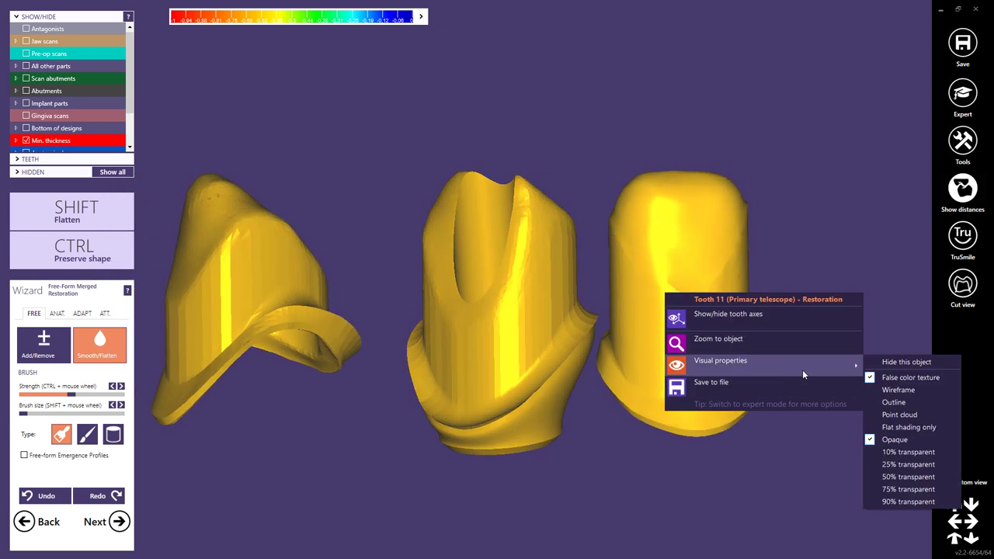
click(901, 427)
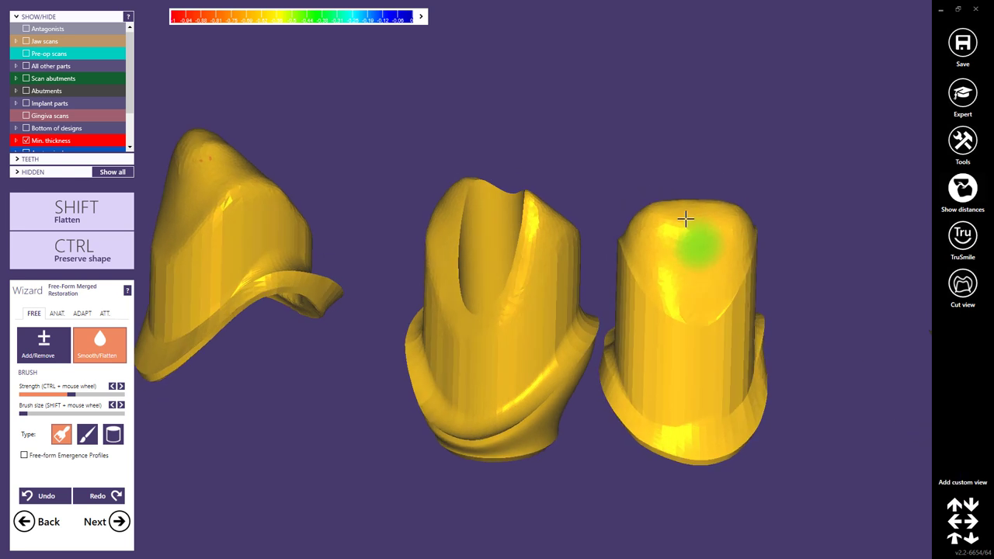
scroll(653, 233, up, 3)
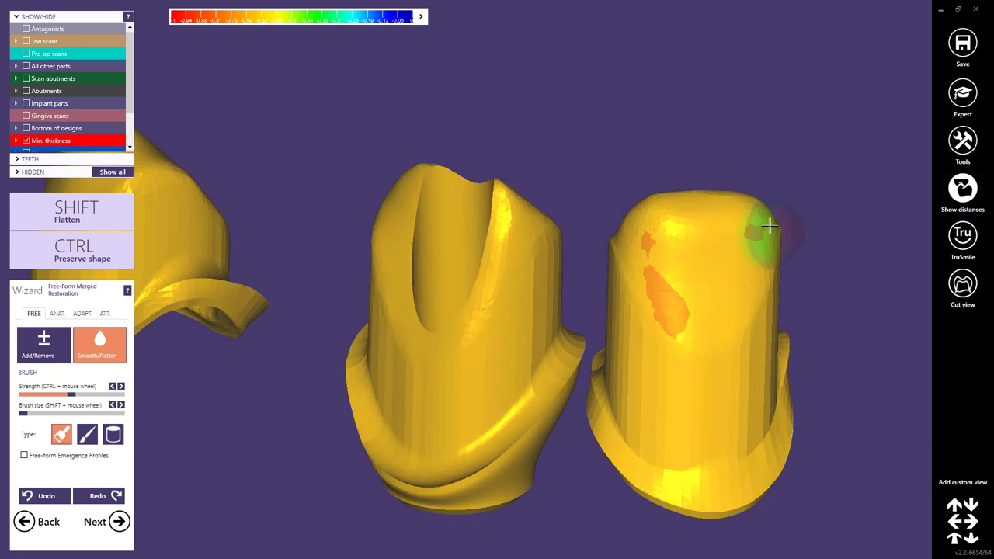
mouse_move(761, 222)
right_down()
mouse_move(721, 378)
mouse_move(622, 313)
right_up()
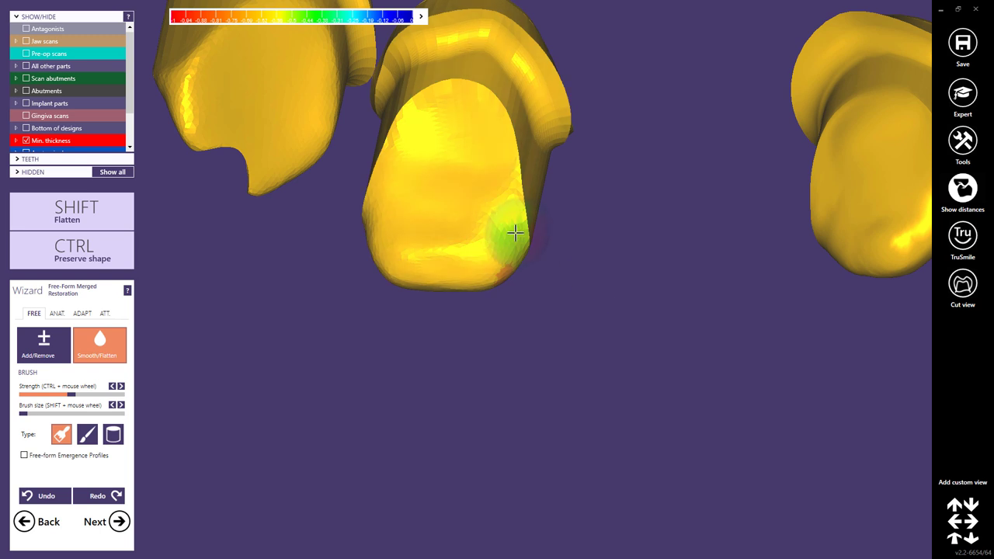
mouse_move(392, 169)
right_down()
mouse_move(412, 240)
mouse_move(376, 226)
right_up()
right_drag(369, 303, 415, 313)
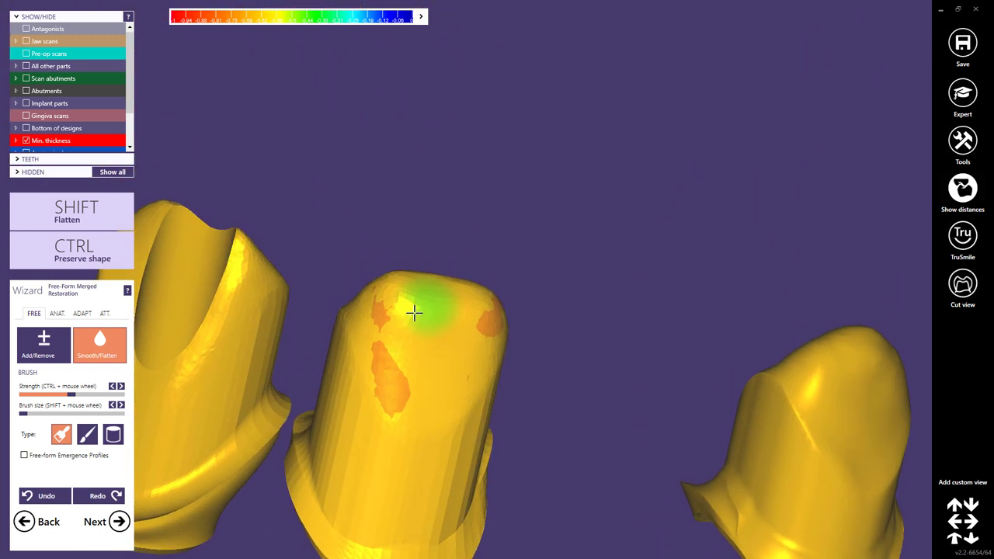
right_drag(823, 438, 526, 312)
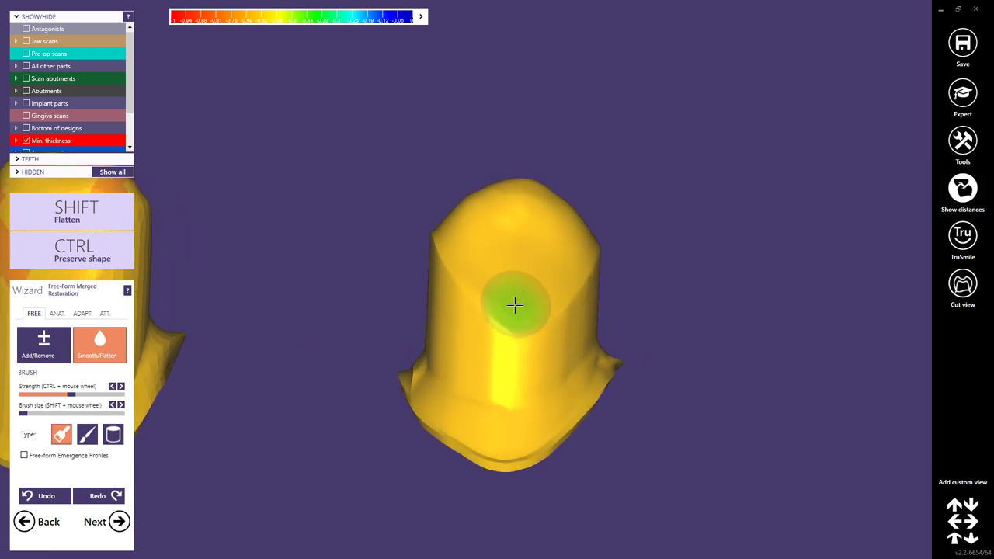
Step: Set the next crown to flat shading only and smooth around its thin patch
right_click(515, 305)
mouse_move(614, 383)
click(750, 438)
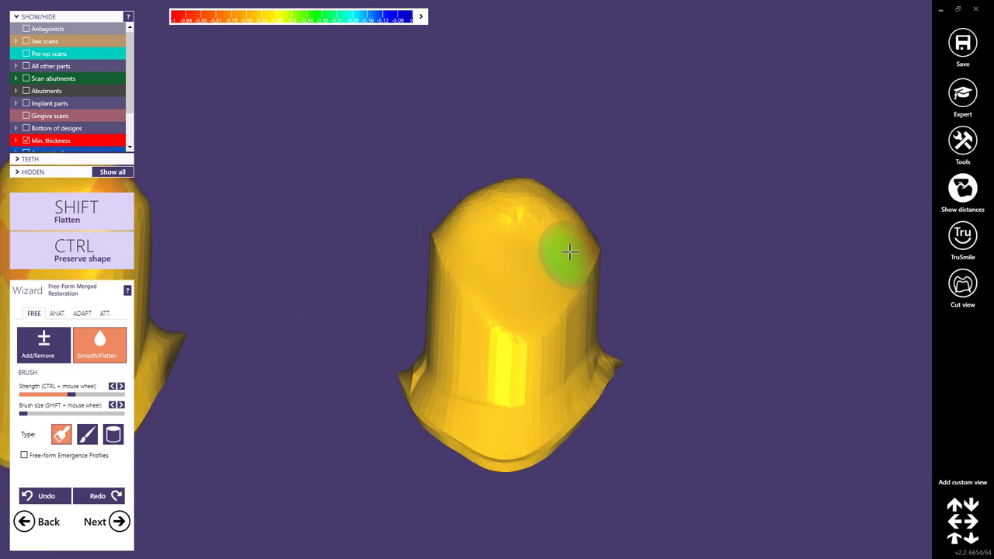
mouse_move(570, 251)
right_down()
mouse_move(537, 295)
mouse_move(557, 253)
right_up()
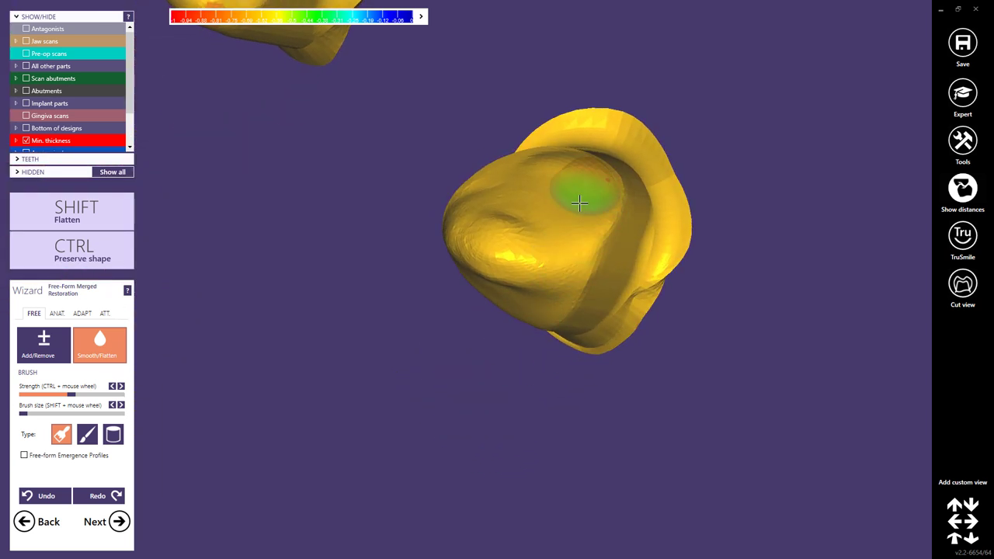
right_drag(579, 203, 594, 262)
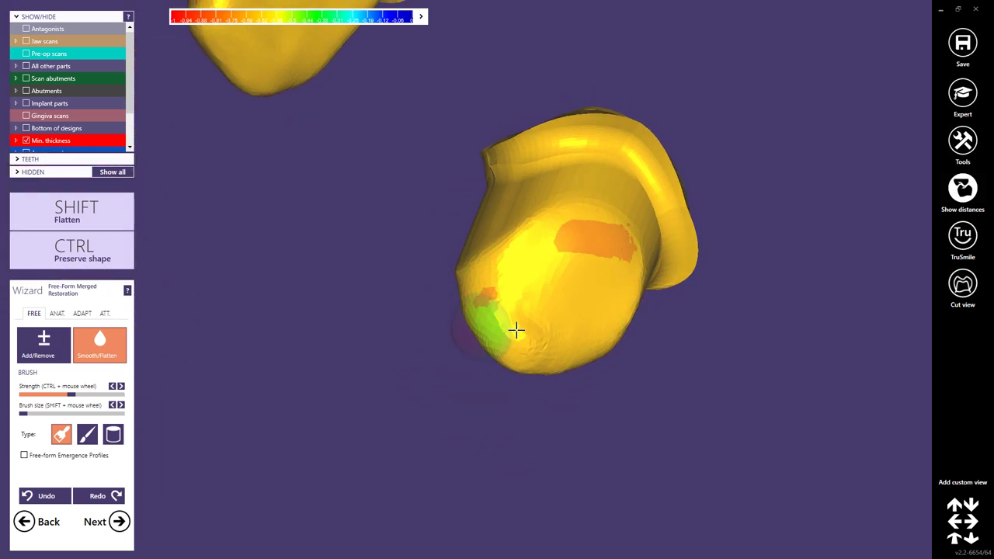
right_drag(515, 328, 518, 236)
mouse_move(499, 279)
right_down()
mouse_move(543, 297)
mouse_move(389, 366)
mouse_move(448, 374)
mouse_move(466, 333)
mouse_move(443, 344)
mouse_move(455, 337)
mouse_move(431, 322)
mouse_move(471, 344)
mouse_move(373, 357)
right_up()
scroll(454, 339, up, 3)
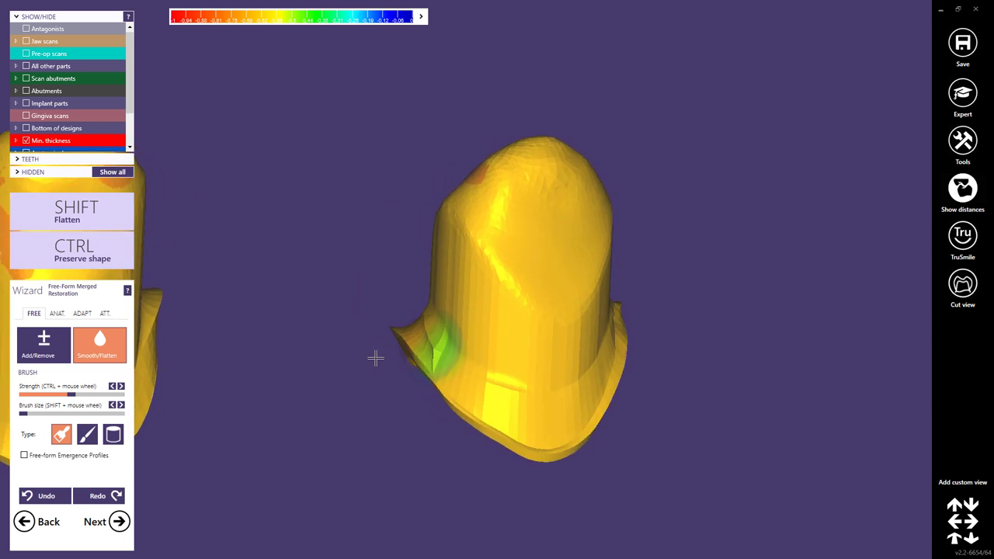
click(87, 437)
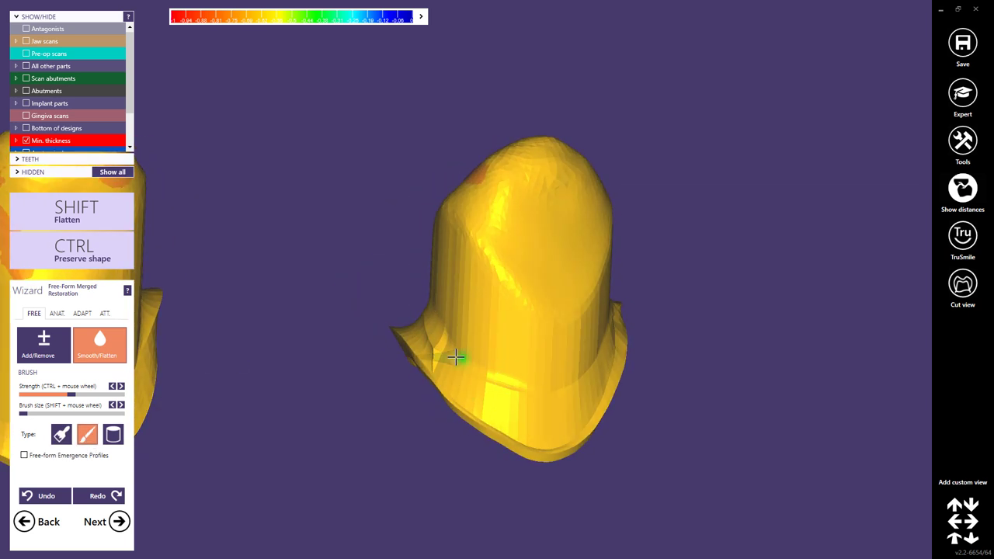
shift+scroll(453, 357, up, 3)
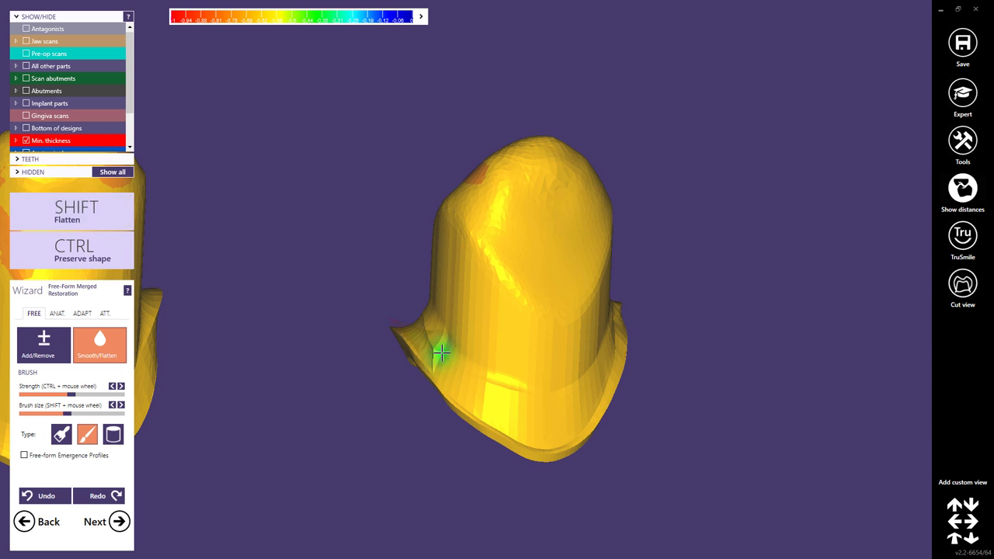
right_drag(441, 353, 409, 350)
scroll(409, 350, up, 2)
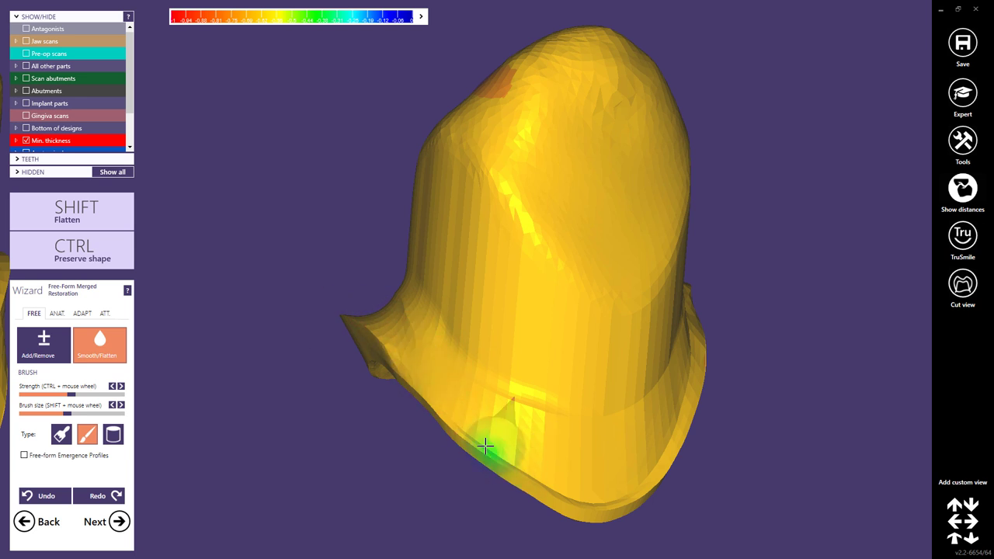
right_drag(644, 457, 699, 435)
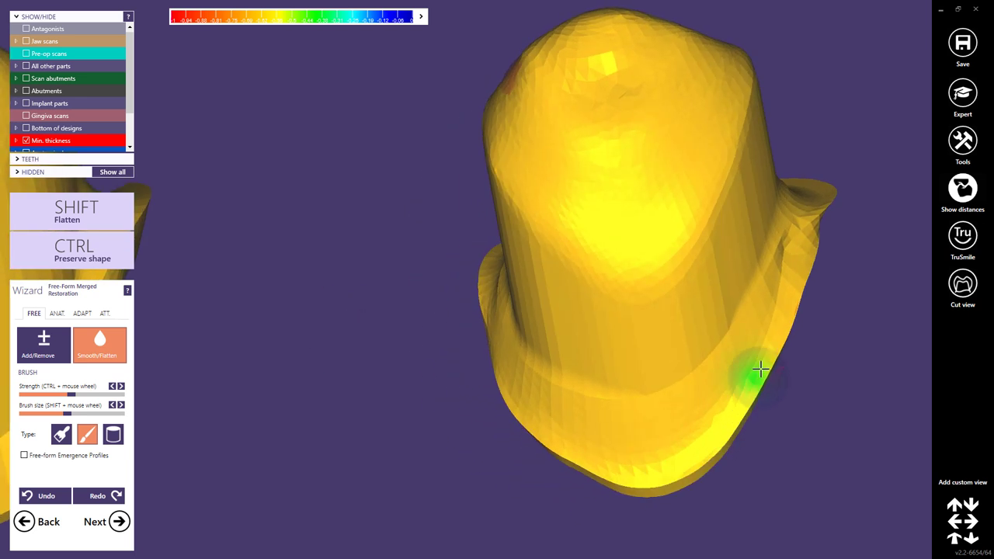
mouse_move(802, 266)
right_down()
mouse_move(794, 301)
mouse_move(505, 310)
right_up()
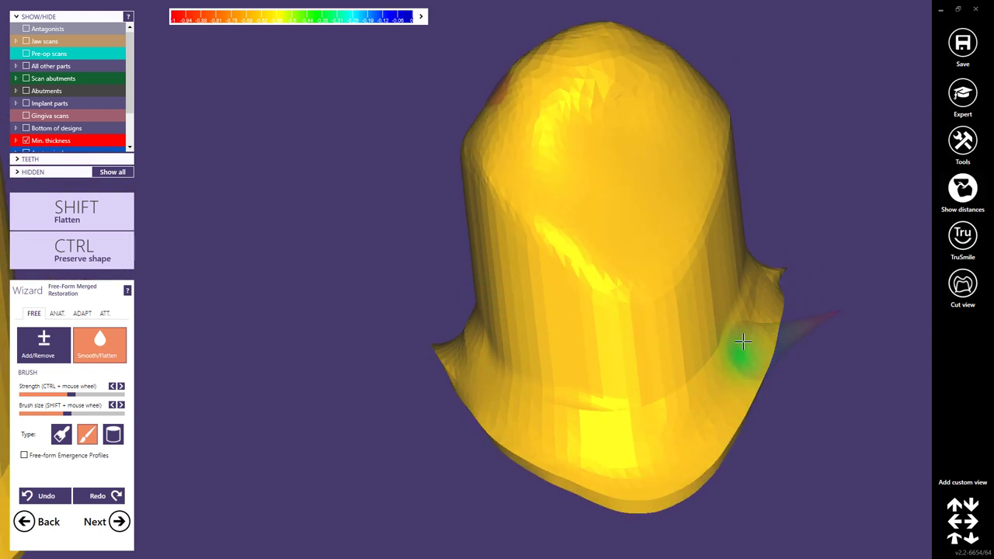
right_drag(739, 351, 754, 336)
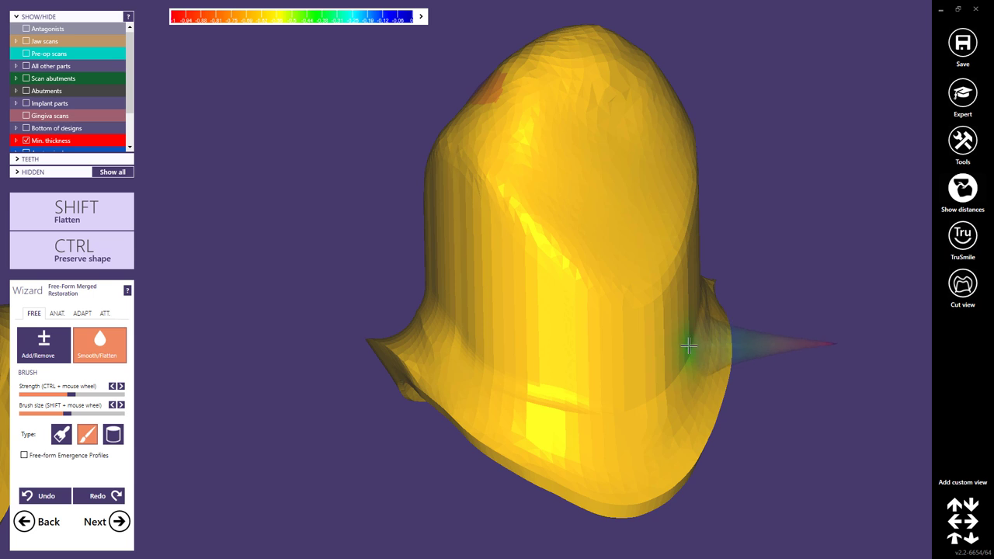
mouse_move(689, 347)
ctrl+mouse_down()
mouse_move(662, 396)
mouse_move(635, 407)
mouse_move(556, 413)
mouse_move(497, 389)
ctrl+mouse_up()
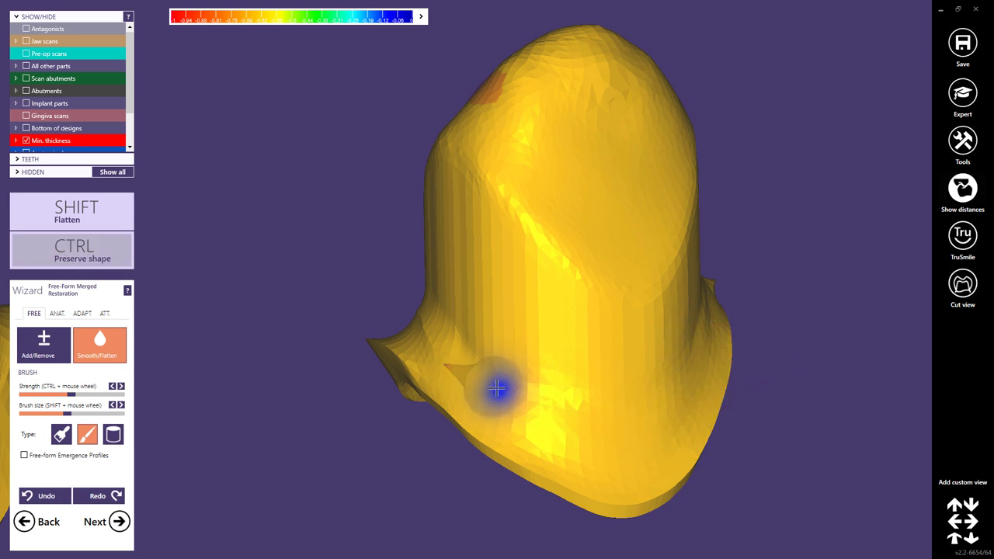
key(ctrl+z)
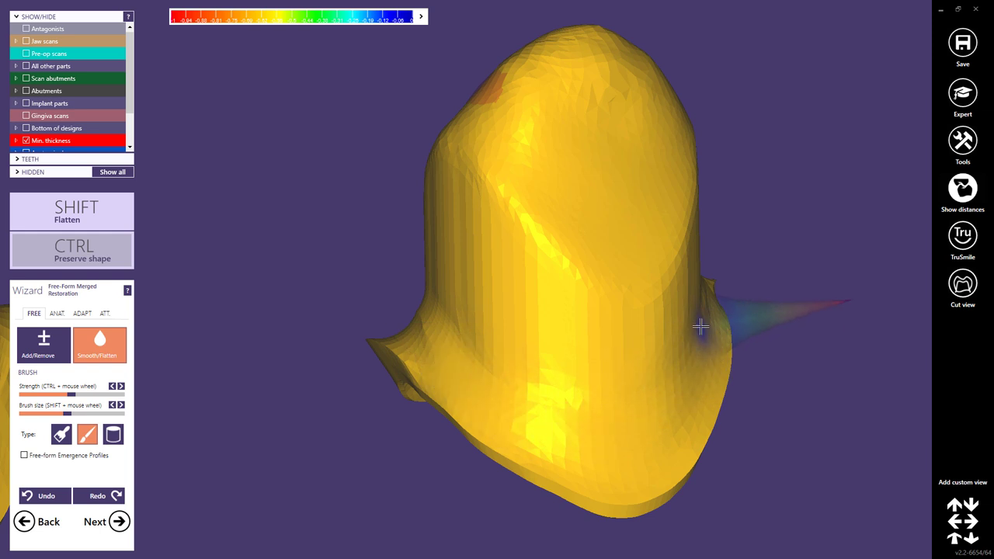
right_drag(700, 327, 762, 332)
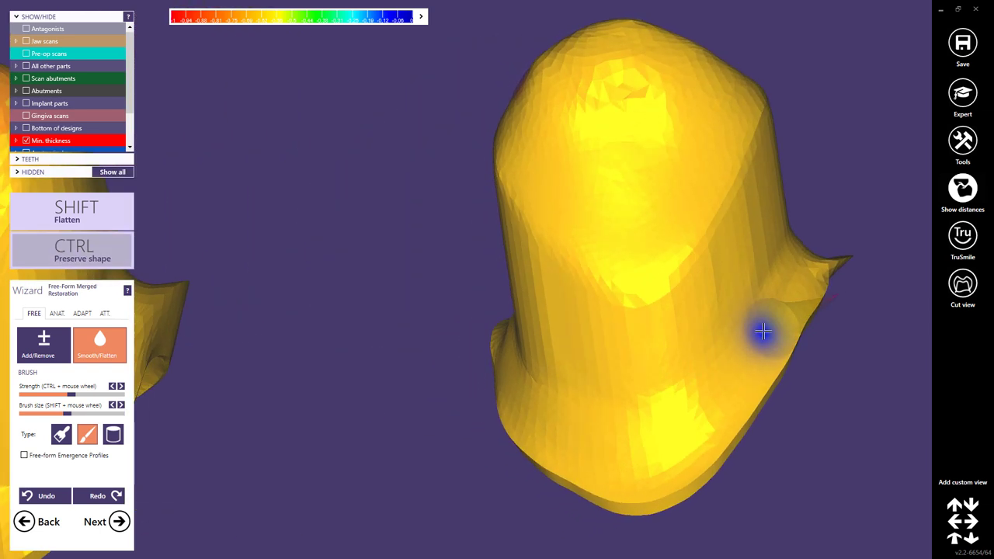
right_drag(721, 359, 233, 326)
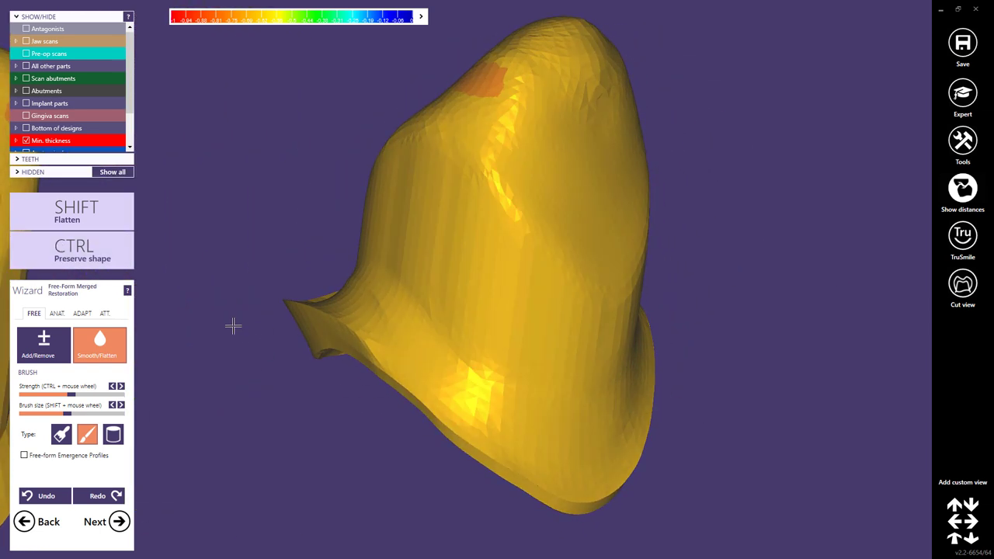
right_drag(126, 419, 614, 364)
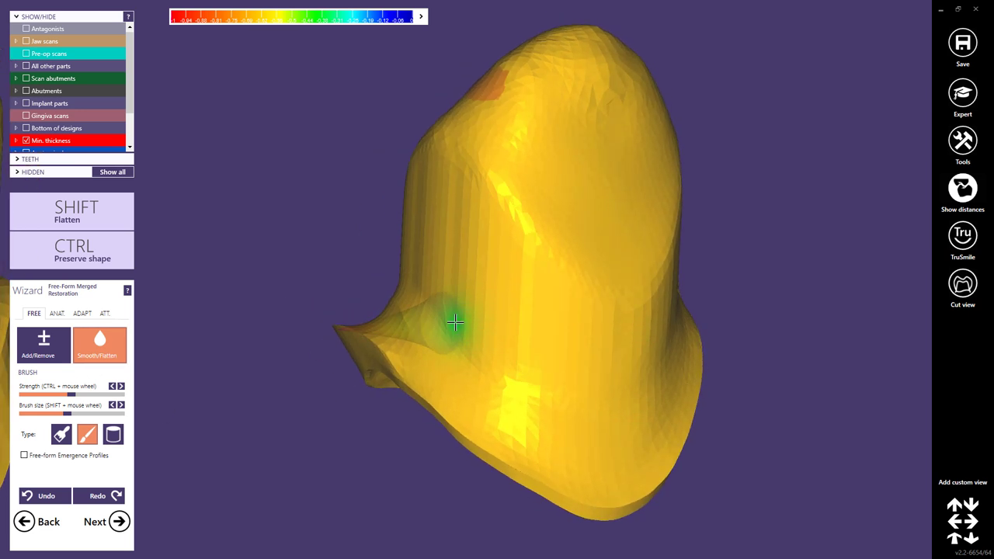
right_drag(472, 316, 500, 322)
right_drag(513, 370, 53, 479)
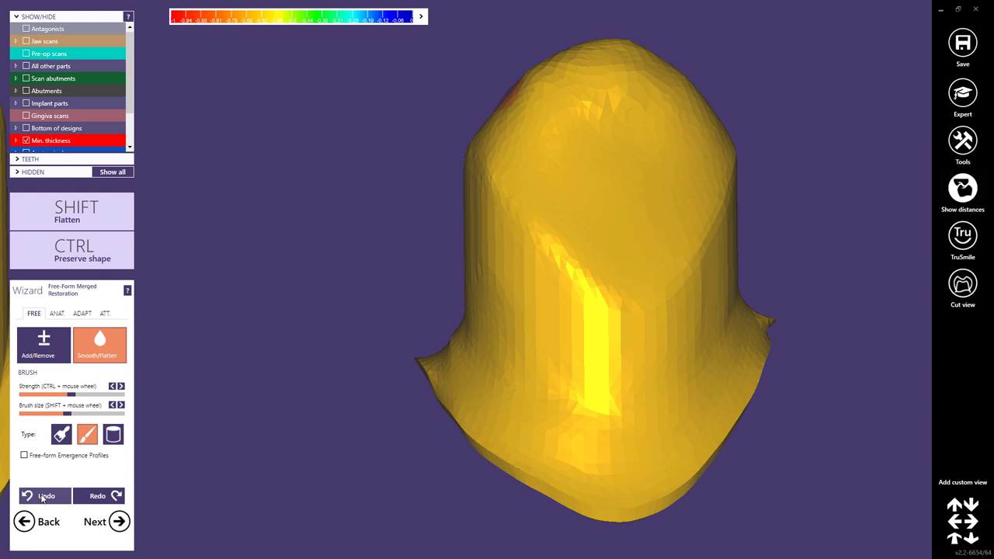
right_drag(331, 437, 395, 315)
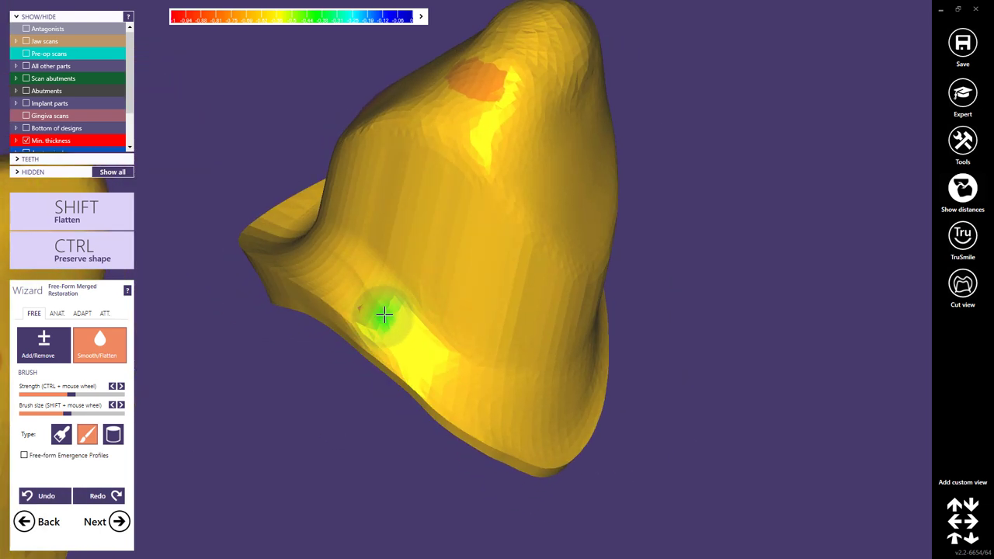
mouse_move(329, 288)
right_down()
mouse_move(336, 150)
mouse_move(360, 200)
right_up()
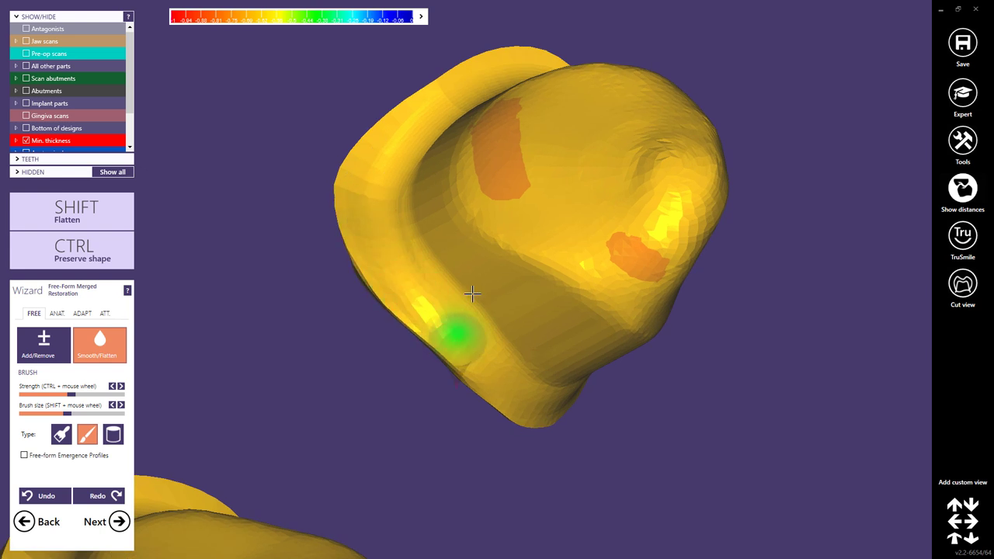
mouse_move(472, 293)
right_down()
mouse_move(665, 173)
mouse_move(677, 235)
mouse_move(647, 95)
right_up()
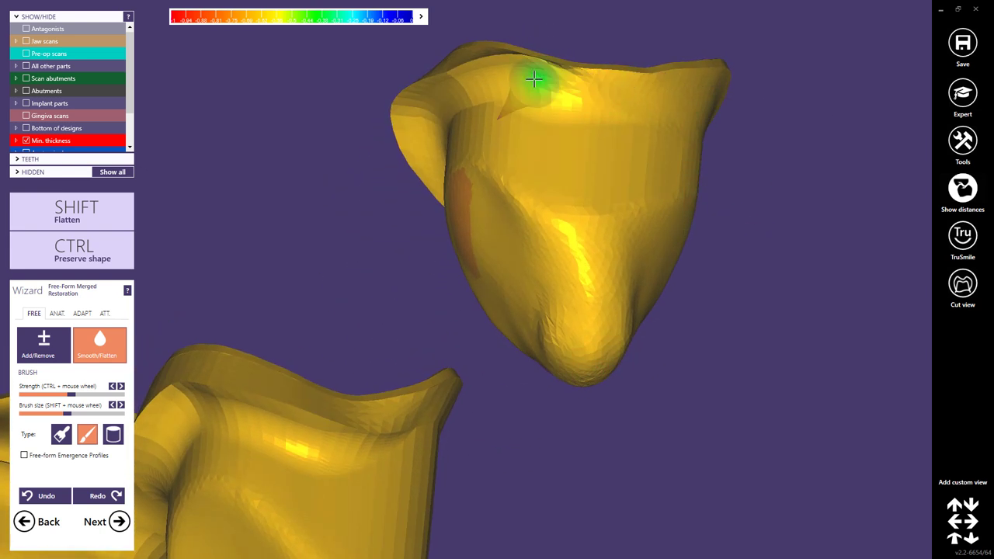
right_drag(454, 113, 531, 95)
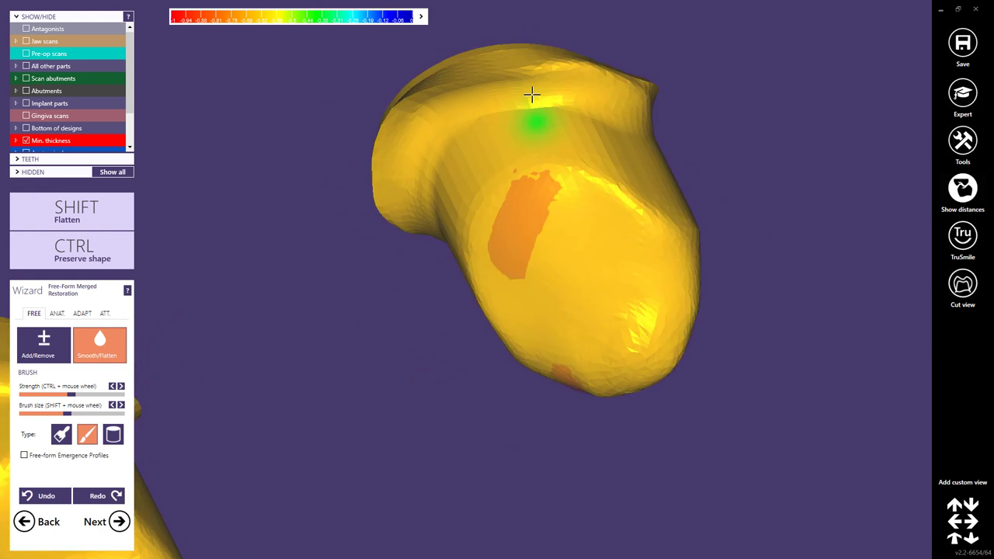
mouse_move(396, 104)
right_down()
mouse_move(437, 200)
mouse_move(366, 173)
mouse_move(353, 382)
mouse_move(444, 308)
mouse_move(439, 431)
mouse_move(539, 370)
mouse_move(372, 384)
mouse_move(424, 402)
mouse_move(440, 337)
right_up()
Step: Try smoothing the abutment's lower margin with Smooth/Flatten, then undo it
scroll(438, 321, up, 3)
key(ctrl)
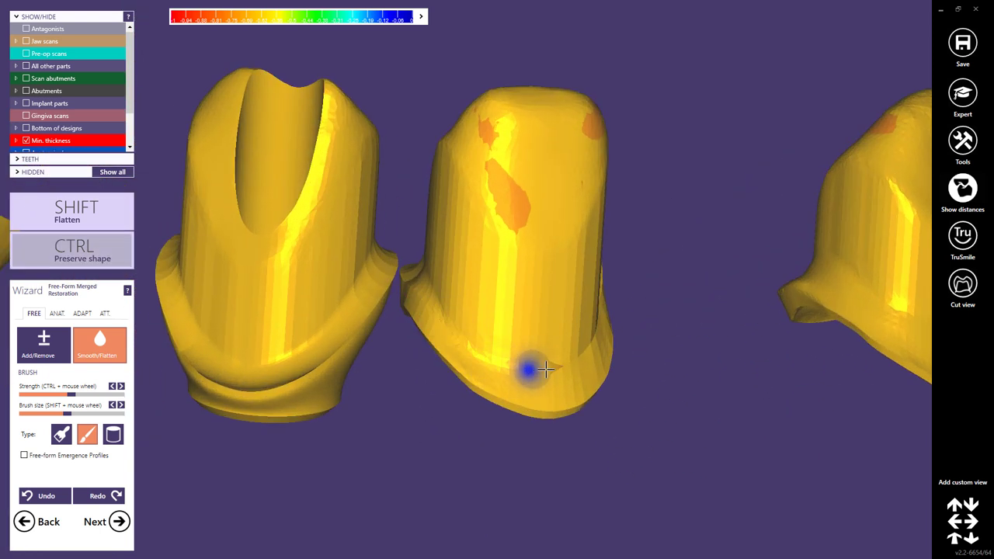
right_drag(581, 355, 617, 339)
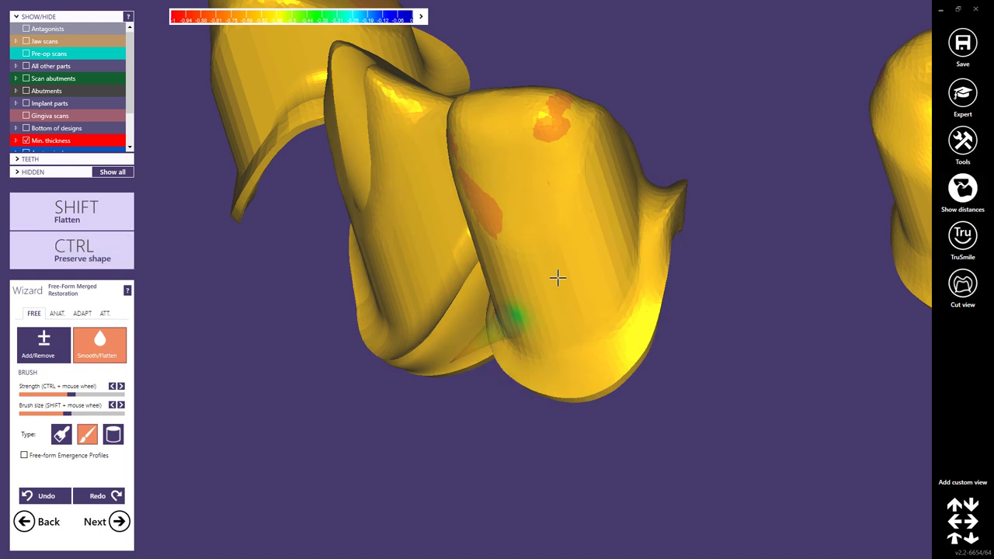
mouse_move(557, 277)
right_down()
mouse_move(649, 168)
mouse_move(466, 384)
right_up()
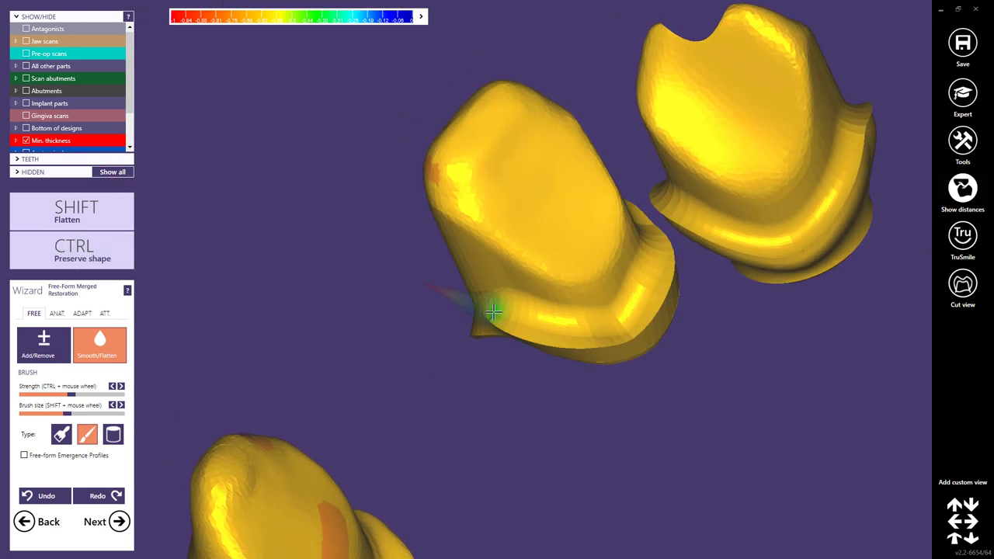
mouse_move(634, 321)
right_down()
mouse_move(657, 295)
mouse_move(654, 304)
mouse_move(655, 256)
mouse_move(661, 274)
mouse_move(645, 259)
mouse_move(231, 373)
mouse_move(395, 393)
mouse_move(334, 281)
mouse_move(421, 344)
mouse_move(356, 311)
right_up()
scroll(395, 393, up, 2)
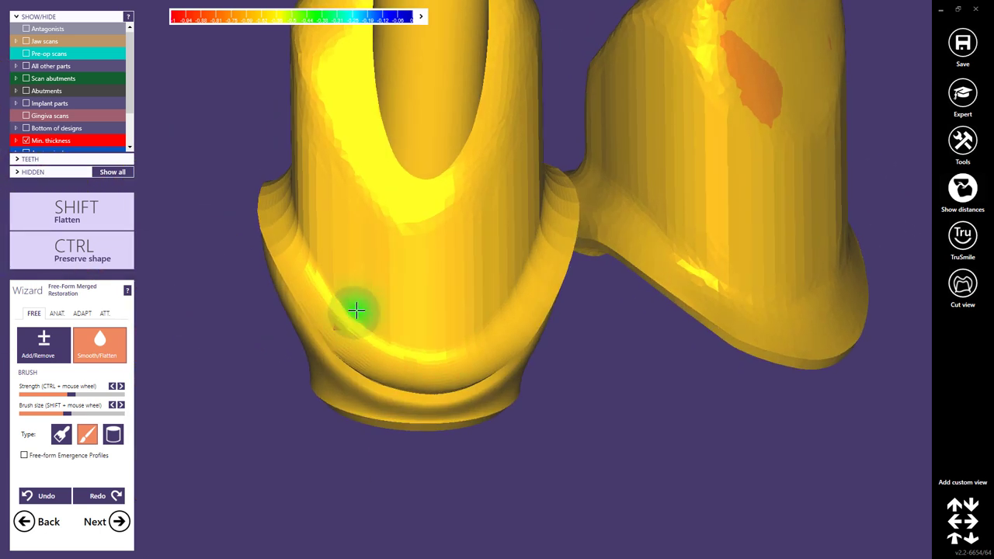
mouse_move(356, 311)
mouse_down()
mouse_move(318, 313)
mouse_move(492, 355)
mouse_move(225, 376)
mouse_up()
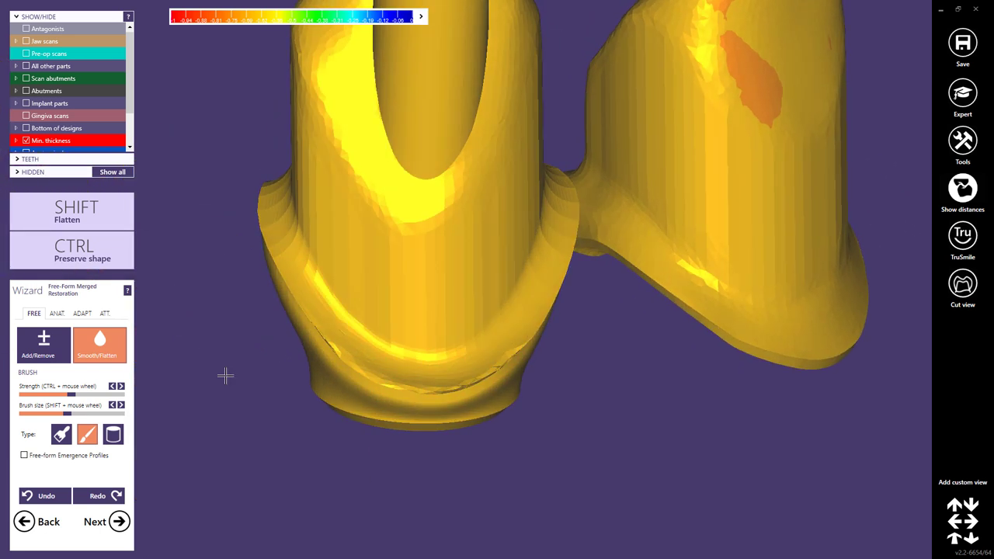
click(39, 497)
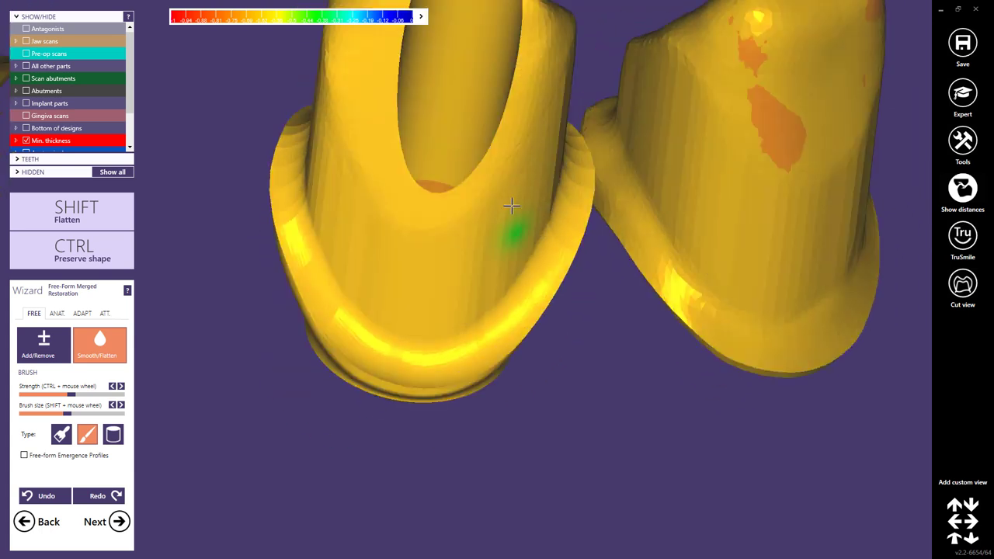
Step: Smooth and flatten the upper edge of one crown
scroll(407, 256, down, 4)
right_drag(307, 262, 365, 268)
scroll(371, 269, up, 5)
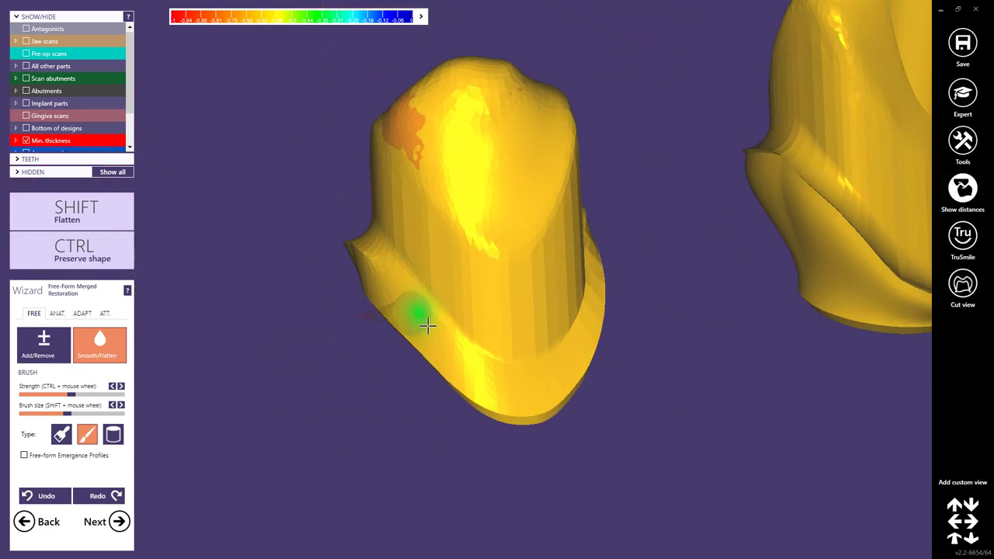
key(ctrl)
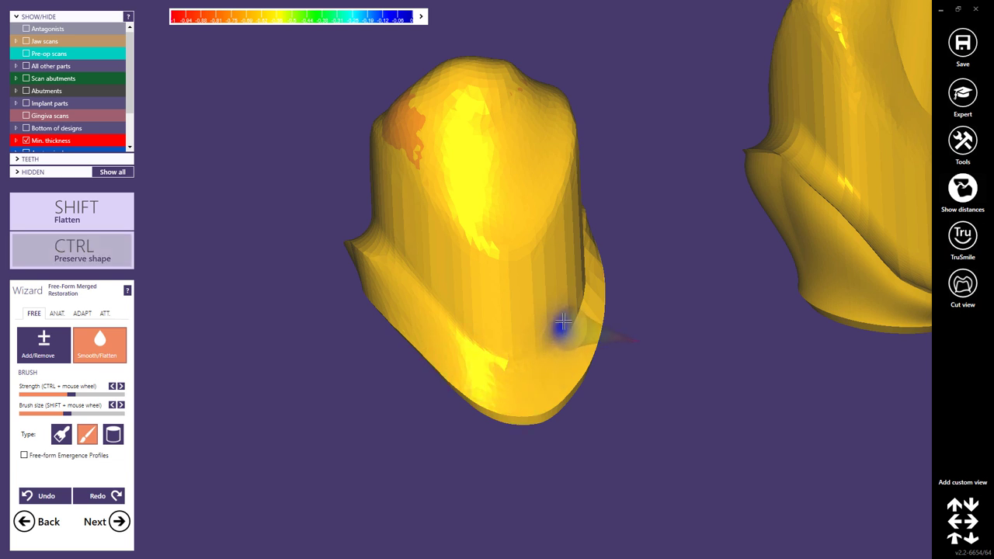
right_drag(581, 321, 594, 303)
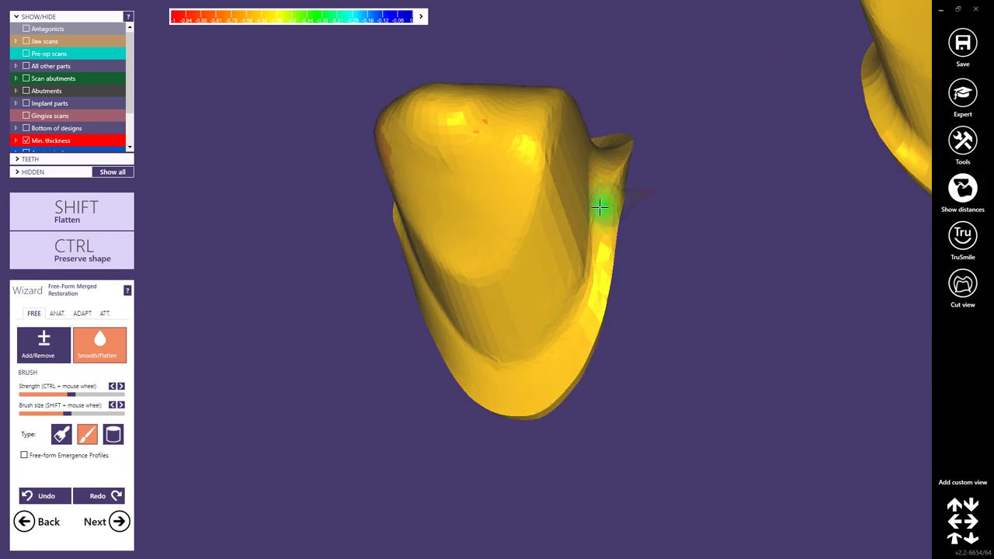
right_drag(594, 262, 598, 342)
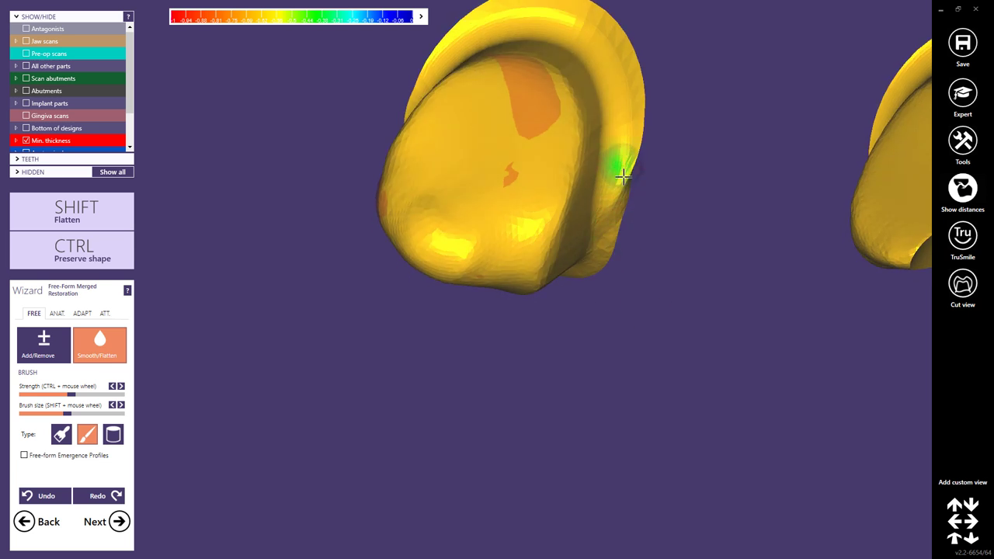
drag(633, 138, 606, 35)
Step: Lower the brush Strength and return to a front view of the four crowns
mouse_move(462, 51)
right_down()
mouse_move(488, 88)
mouse_move(638, 35)
right_up()
ctrl+scroll(637, 33, down, 2)
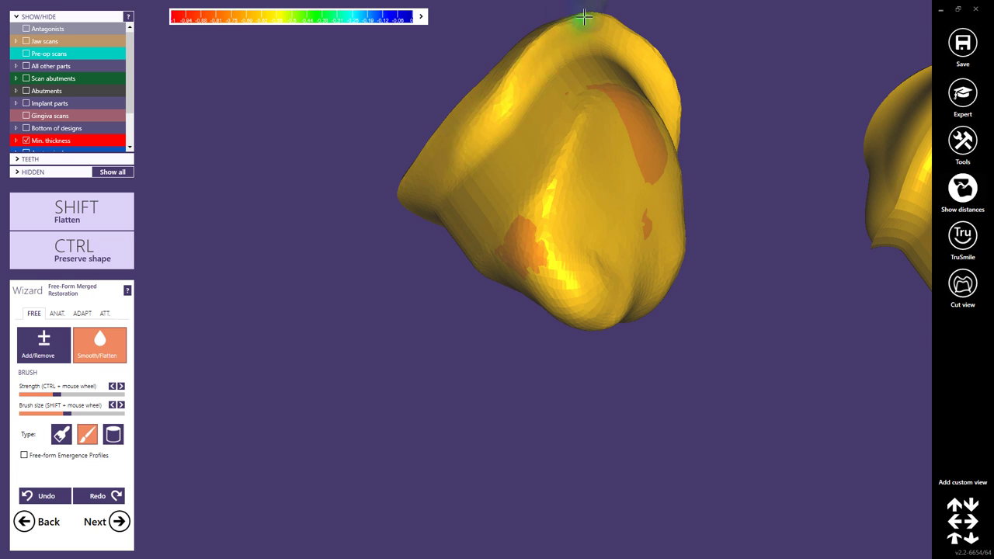
right_drag(561, 25, 552, 147)
scroll(664, 304, down, 3)
right_drag(664, 304, 549, 397)
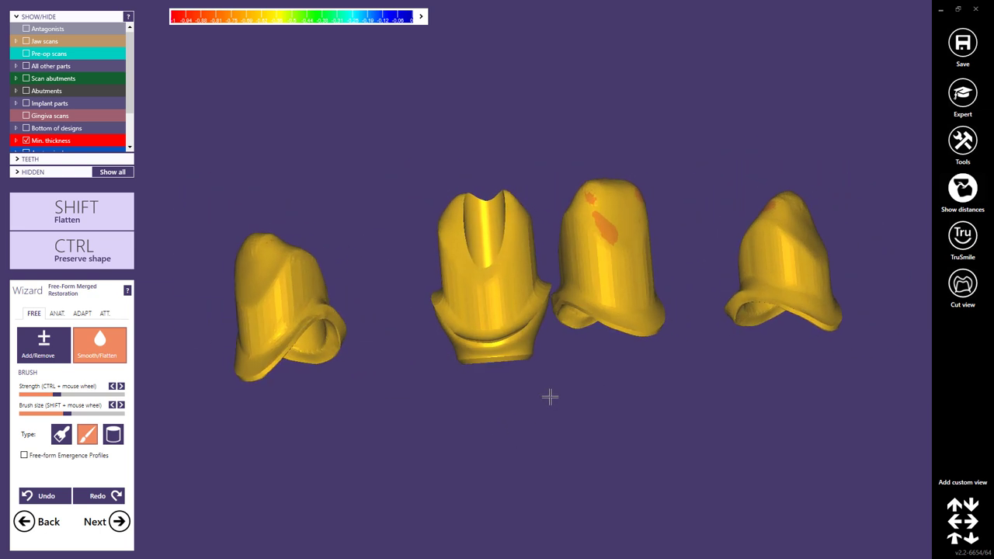
Step: Inspect the near crown's margin from several angles, then tick Jaw scans to show the maxillary model
scroll(510, 339, up, 3)
right_drag(503, 336, 500, 336)
scroll(512, 326, up, 3)
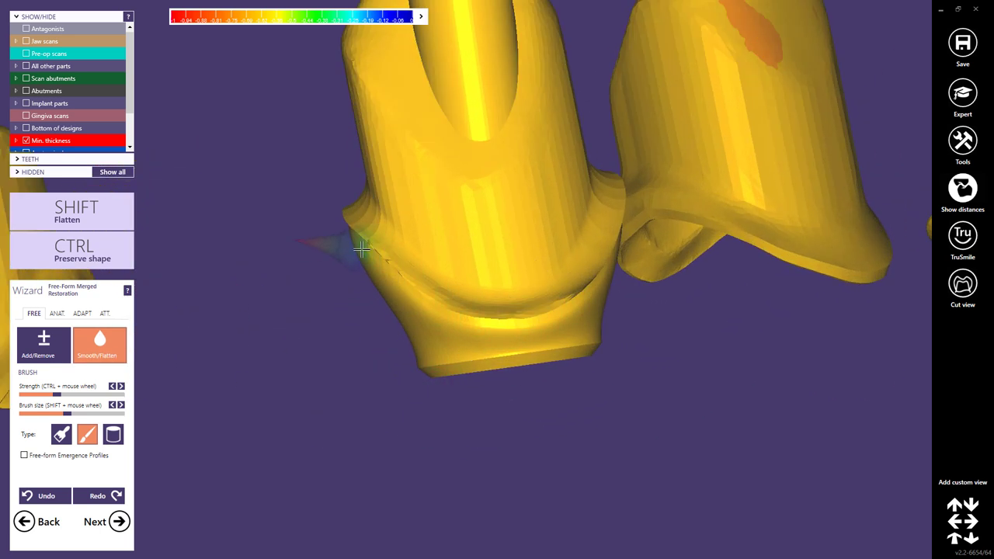
mouse_move(567, 307)
right_down()
mouse_move(644, 233)
mouse_move(626, 214)
right_up()
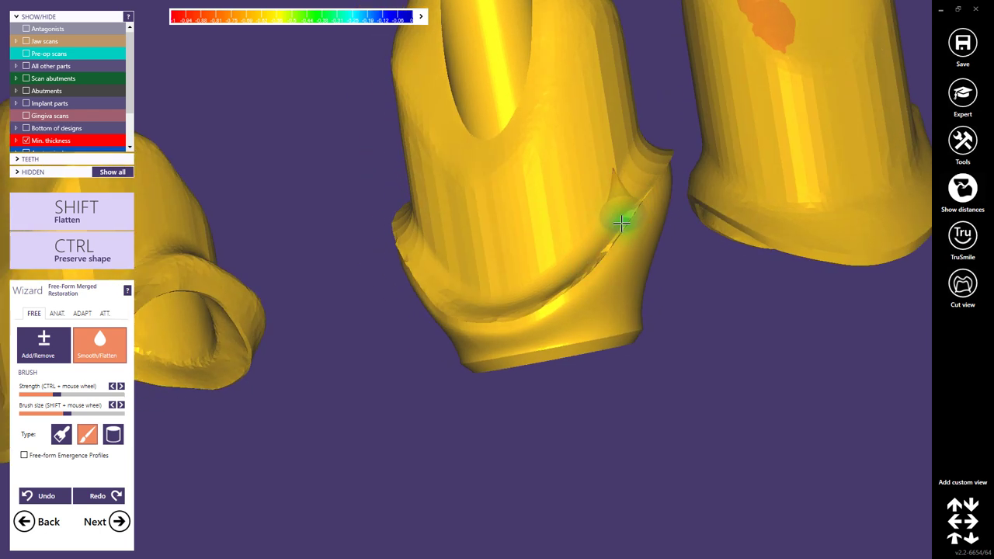
mouse_move(538, 314)
right_down()
mouse_move(512, 330)
mouse_move(403, 277)
right_up()
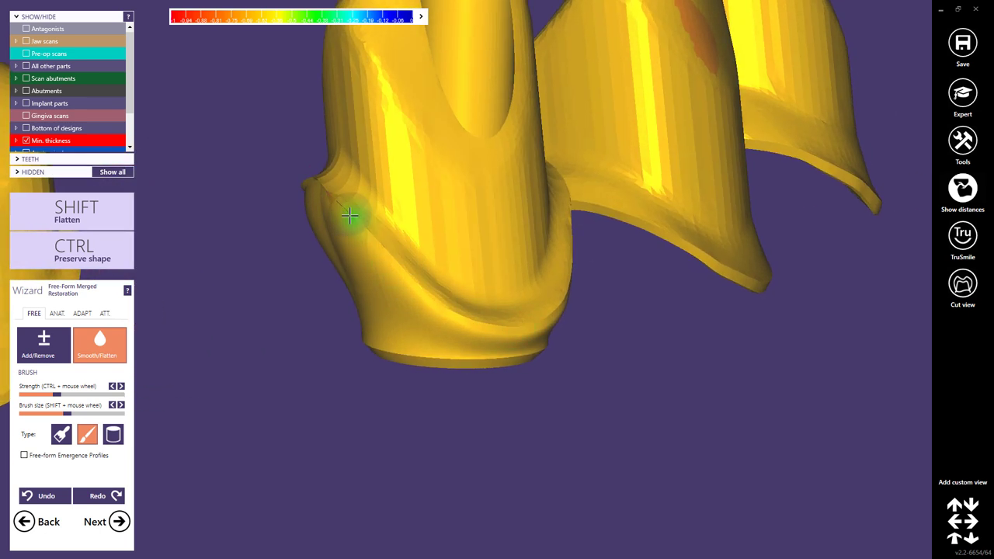
mouse_move(577, 321)
right_down()
mouse_move(650, 306)
mouse_move(588, 269)
right_up()
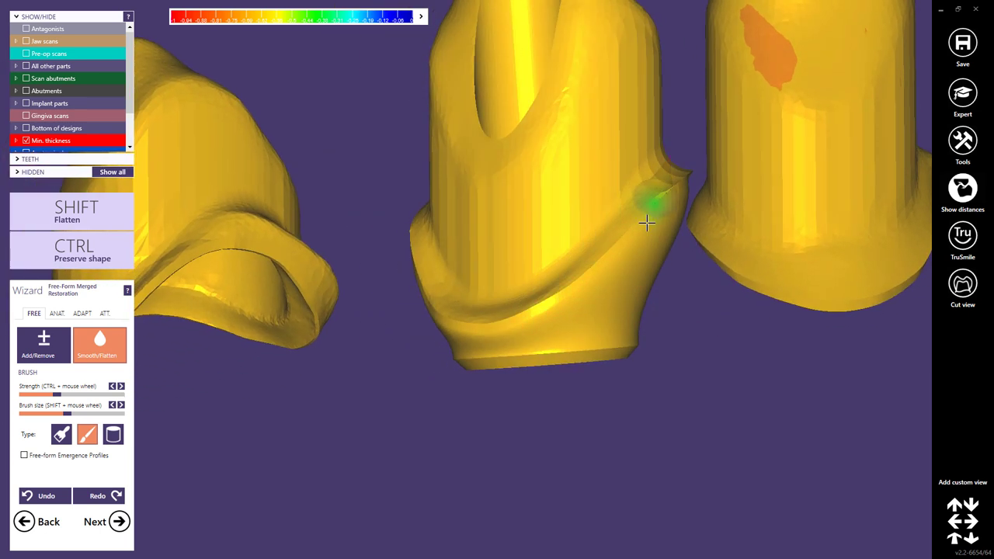
mouse_move(557, 310)
right_down()
mouse_move(623, 304)
mouse_move(281, 215)
right_up()
mouse_move(216, 179)
right_down()
mouse_move(246, 182)
mouse_move(290, 215)
mouse_move(499, 214)
right_up()
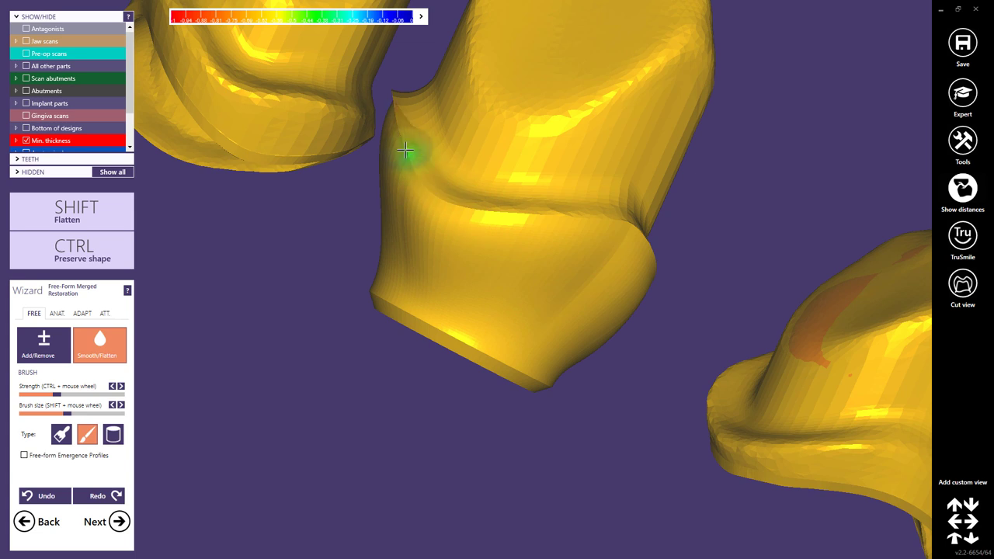
mouse_move(405, 152)
right_down()
mouse_move(423, 183)
mouse_move(415, 194)
mouse_move(413, 182)
mouse_move(653, 282)
mouse_move(515, 315)
mouse_move(514, 290)
mouse_move(641, 313)
right_up()
scroll(641, 312, down, 5)
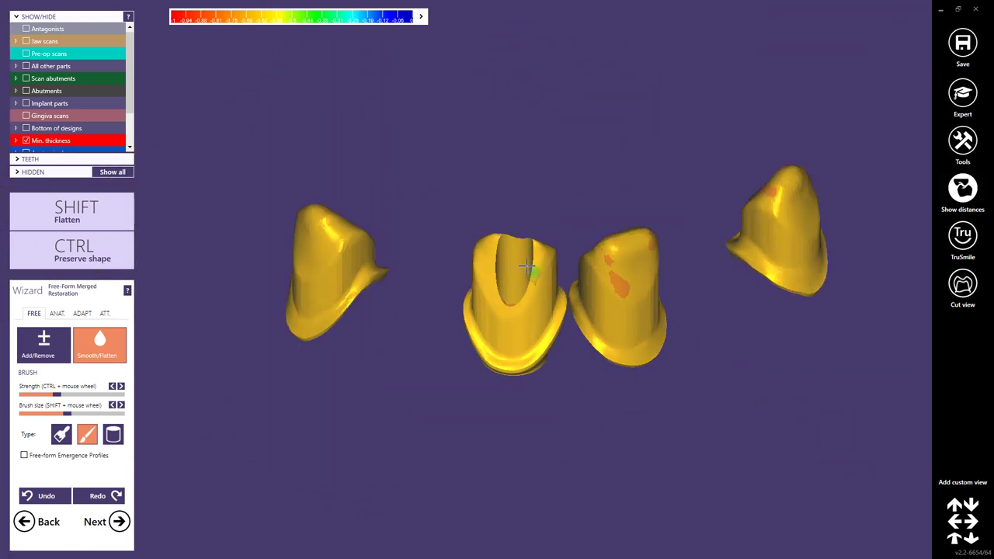
click(26, 41)
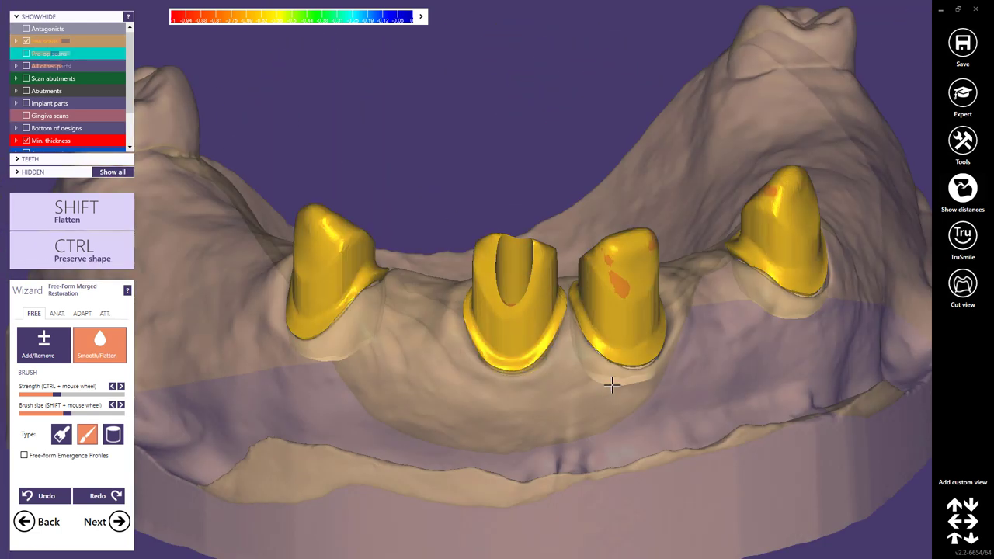
Step: Finish the free-form step and answer Yes to save the four restoration files
right_drag(610, 377, 588, 381)
right_drag(517, 372, 543, 370)
click(123, 523)
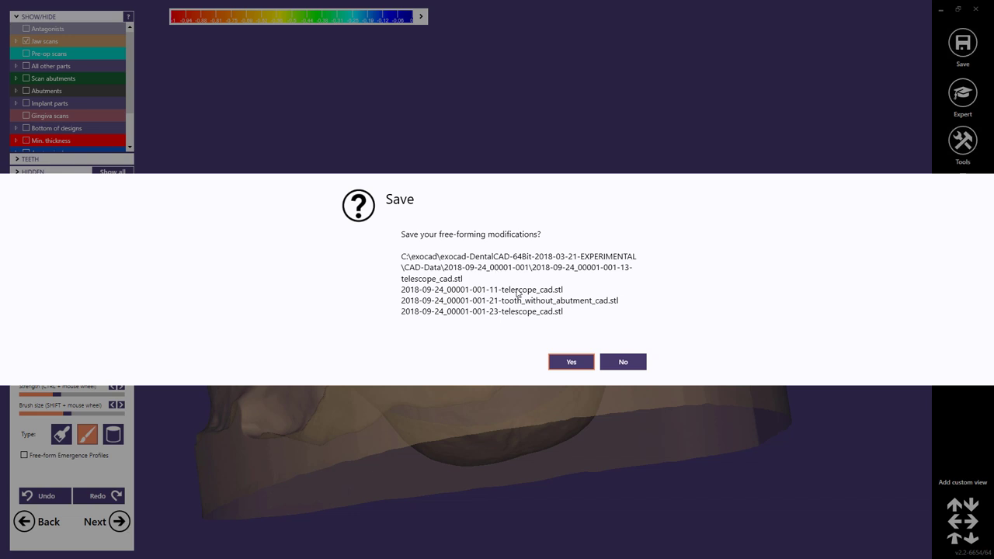
click(567, 363)
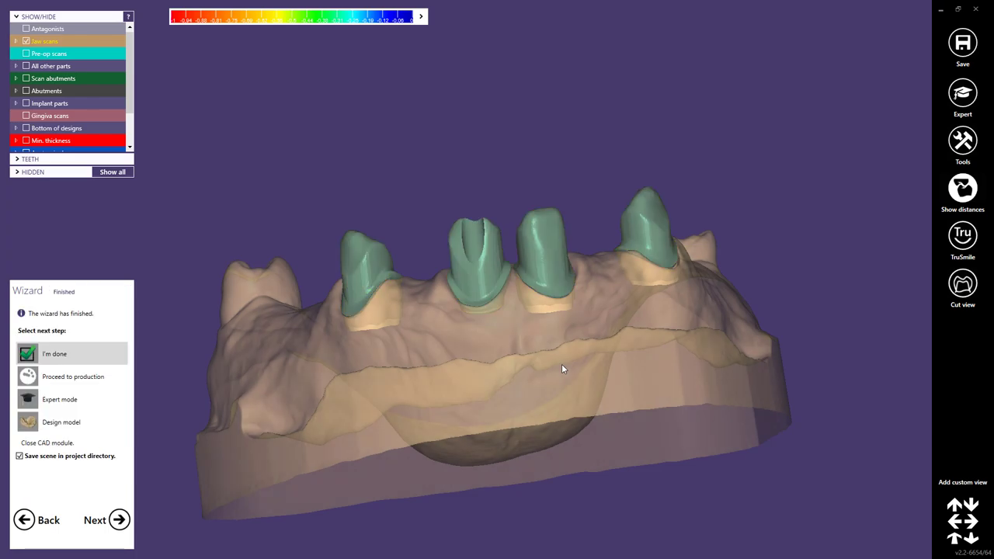